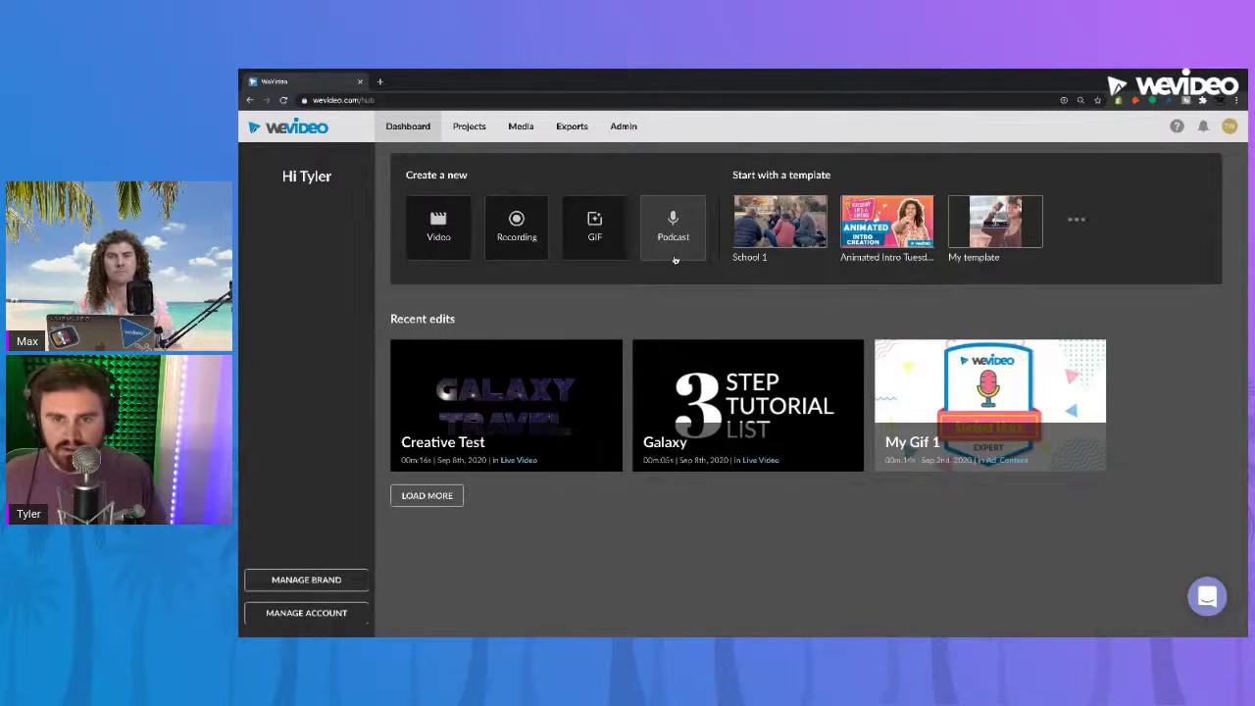
- Create a new podcast edit in the Live Video project, allowing the site to use the microphone
left_click(674, 260)
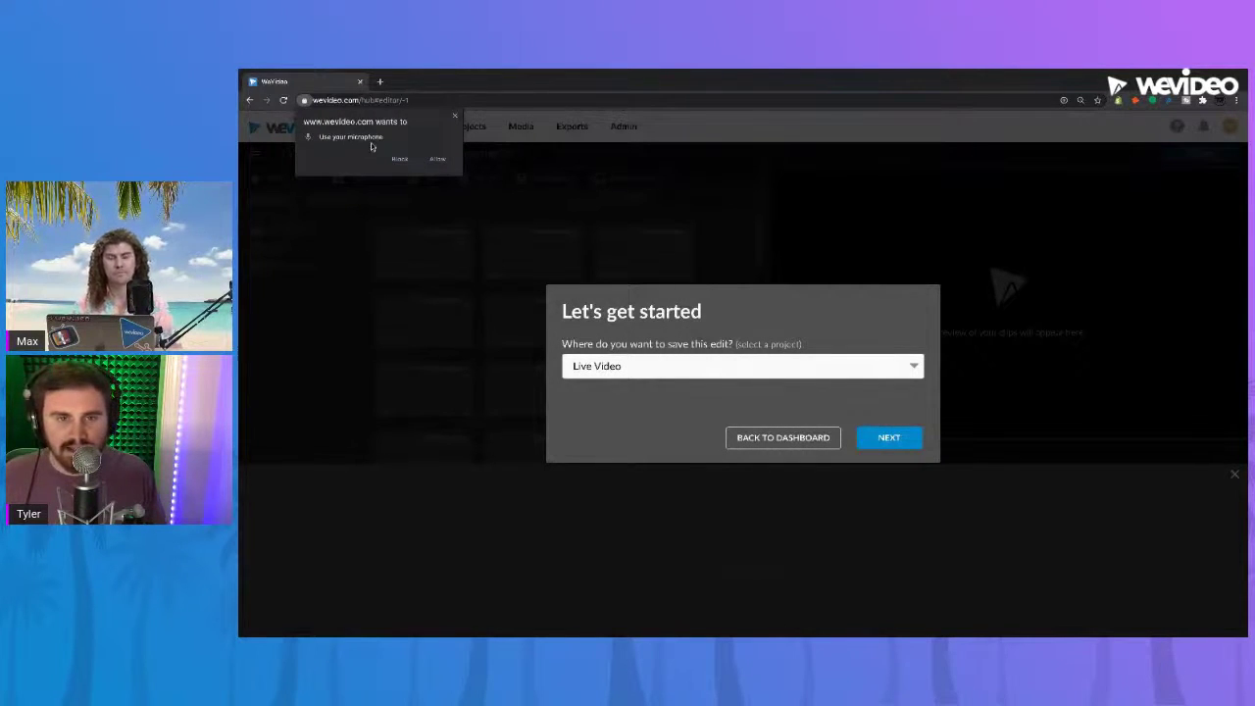
left_click(438, 159)
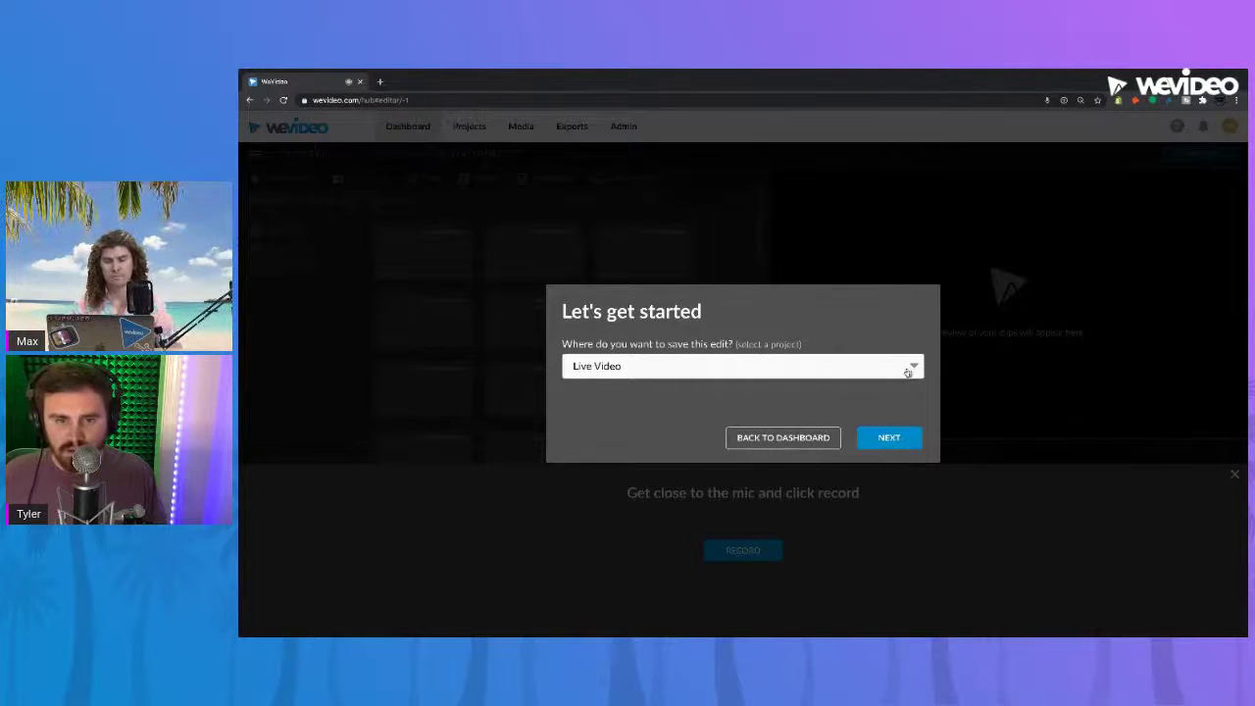
left_click(888, 439)
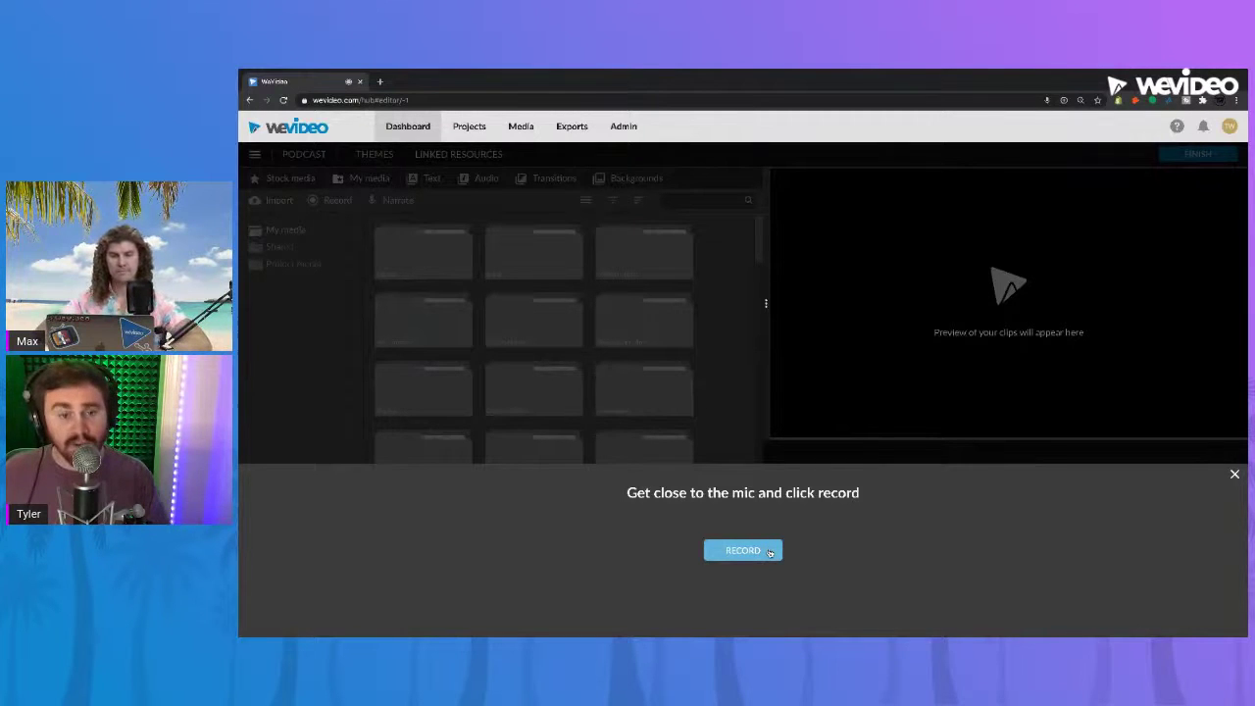
- Record a voiceover of about 20 seconds and save it to the podcast timeline
left_click(770, 553)
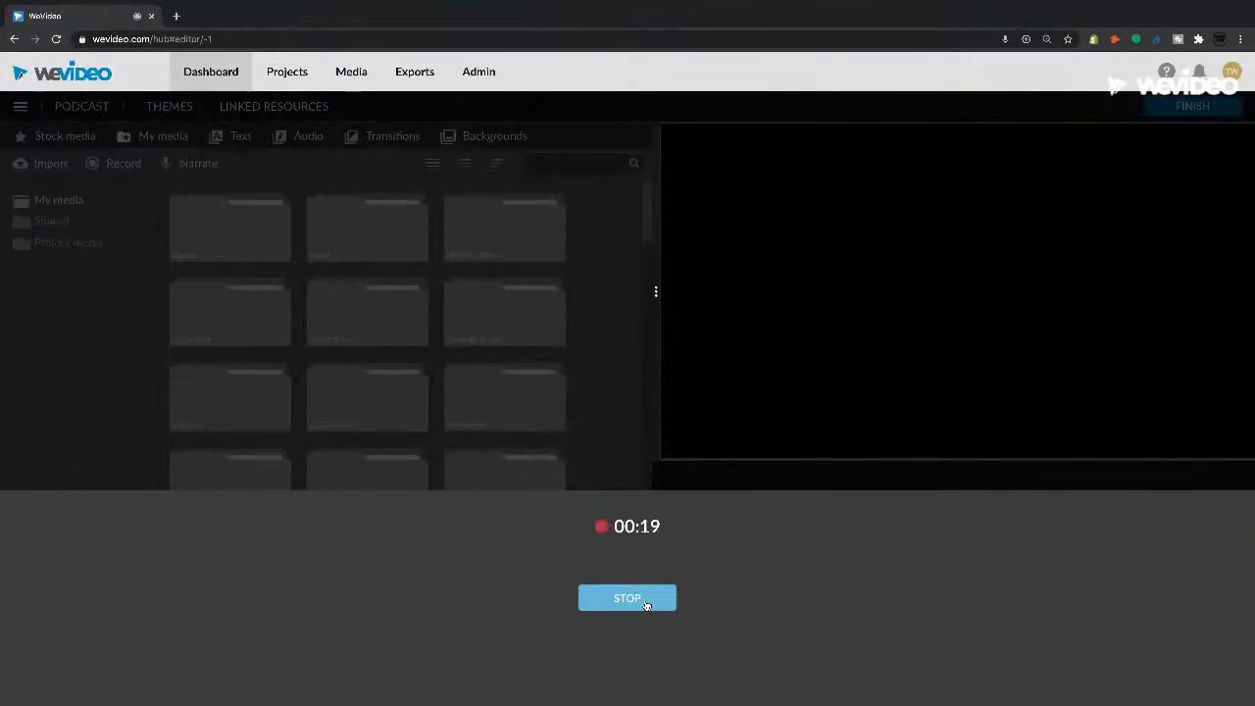
left_click(760, 556)
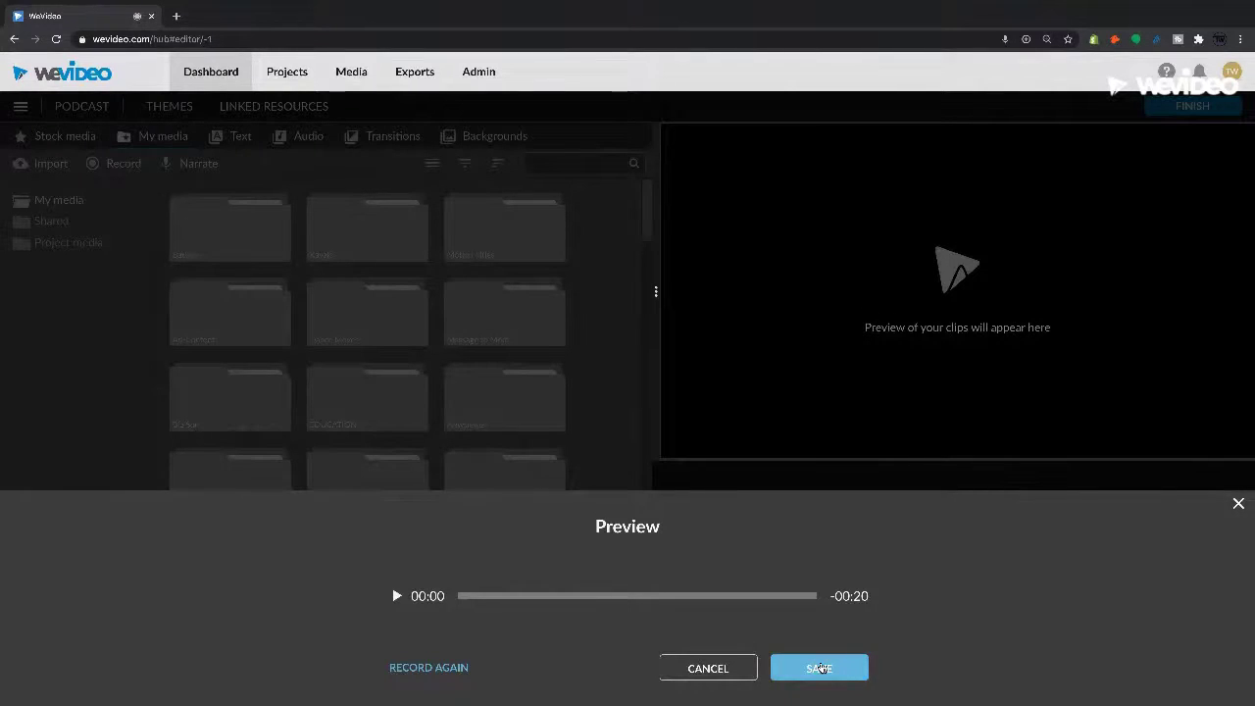
left_click(820, 668)
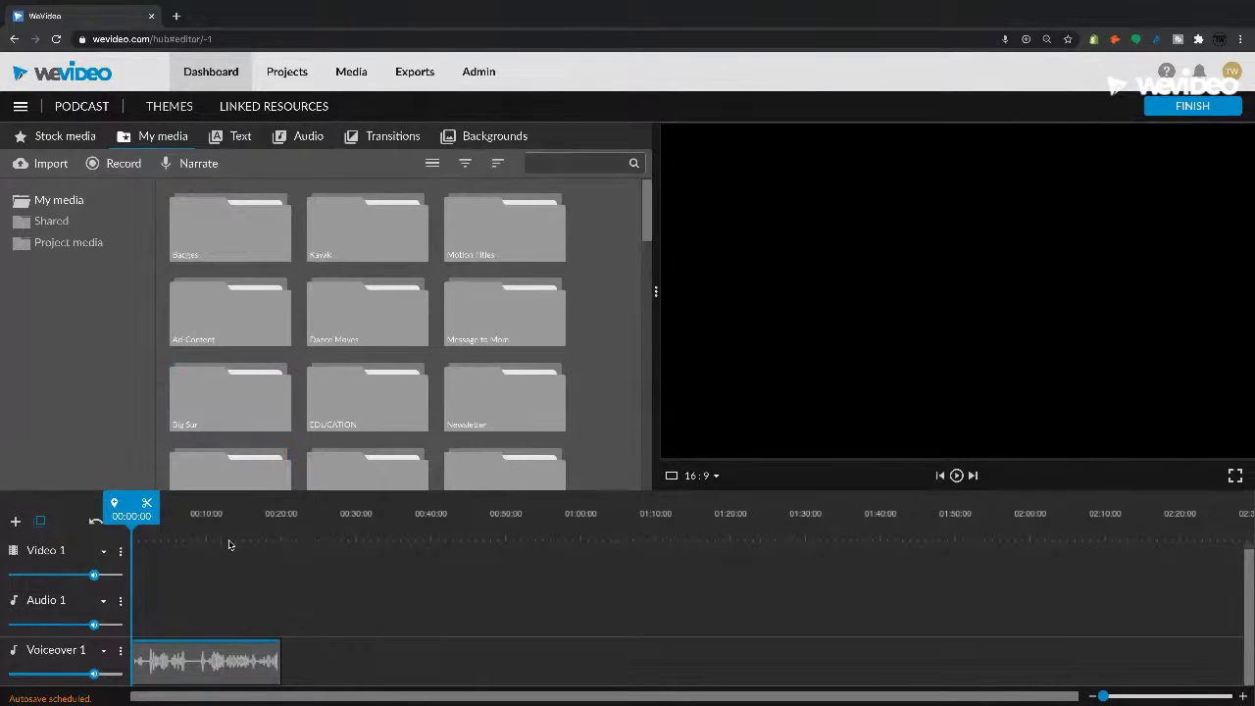
- Add the free track Inspiration - Mega Music to Audio 1 from the start and shorten it to about 10 seconds
left_click(317, 138)
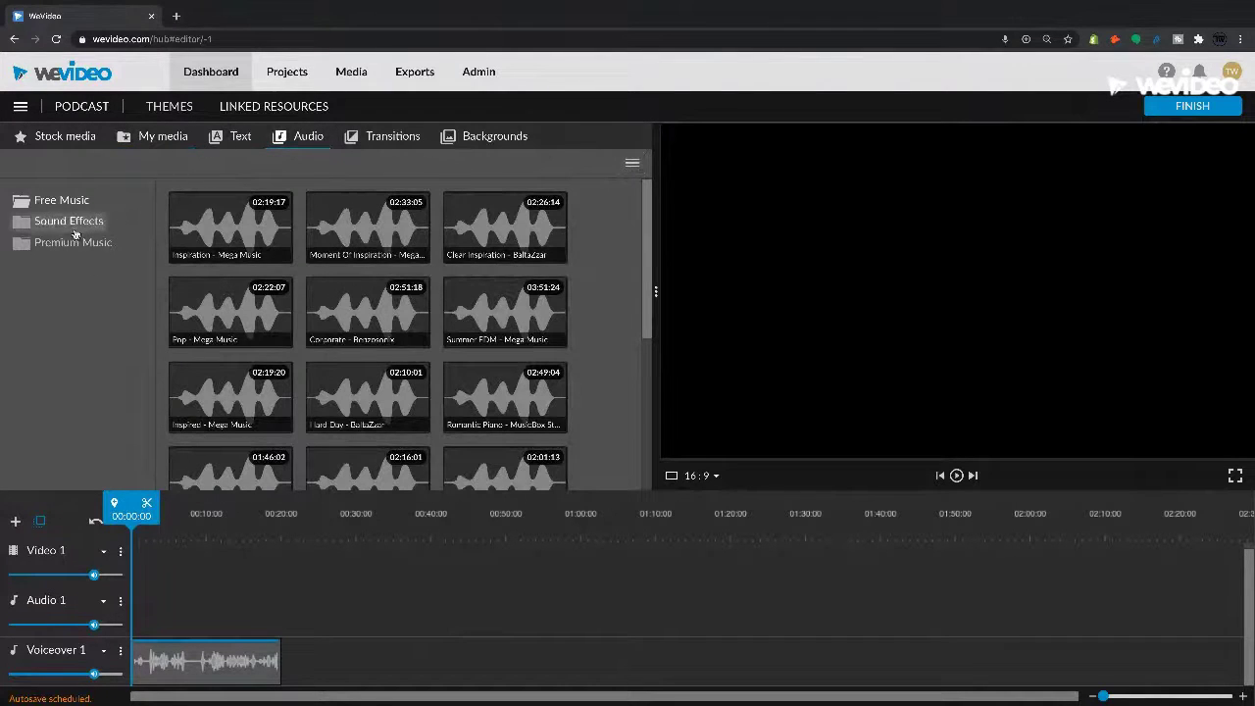
left_click_drag(250, 228, 186, 613)
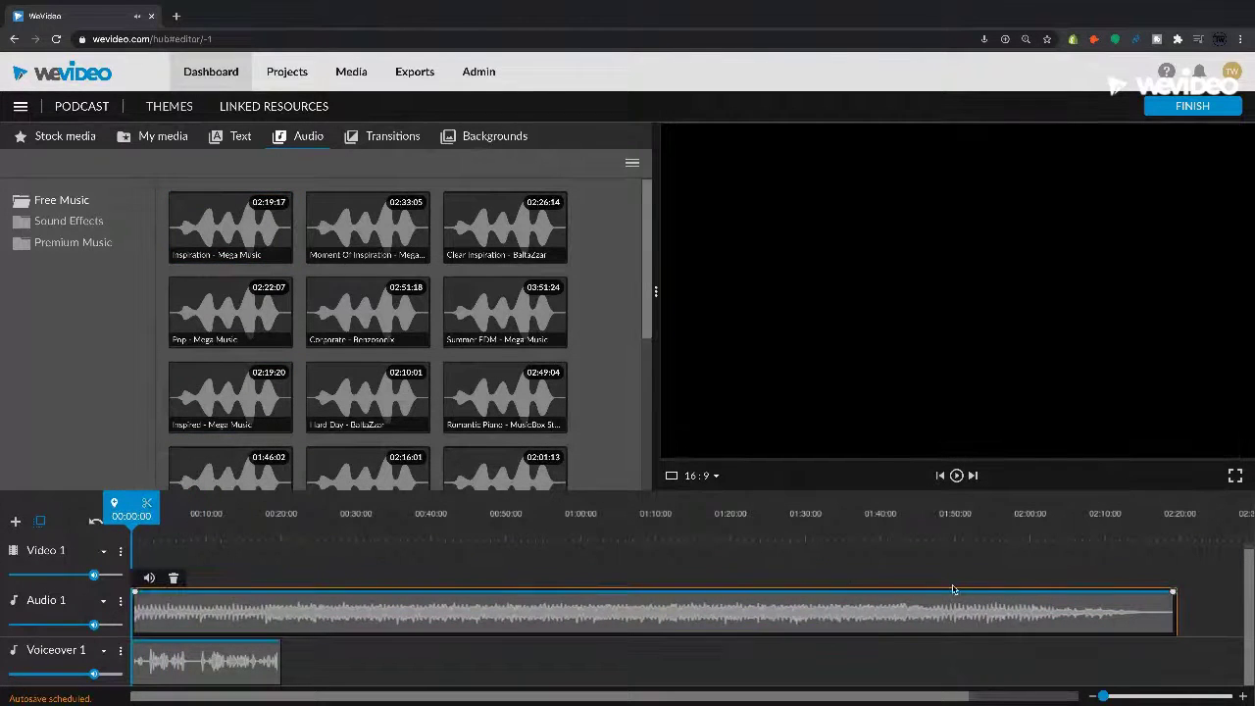
left_click(1174, 613)
left_click_drag(1174, 613, 206, 647)
- Trim the voiceover clip on the Voiceover 1 track to about 18 seconds
left_click(262, 662)
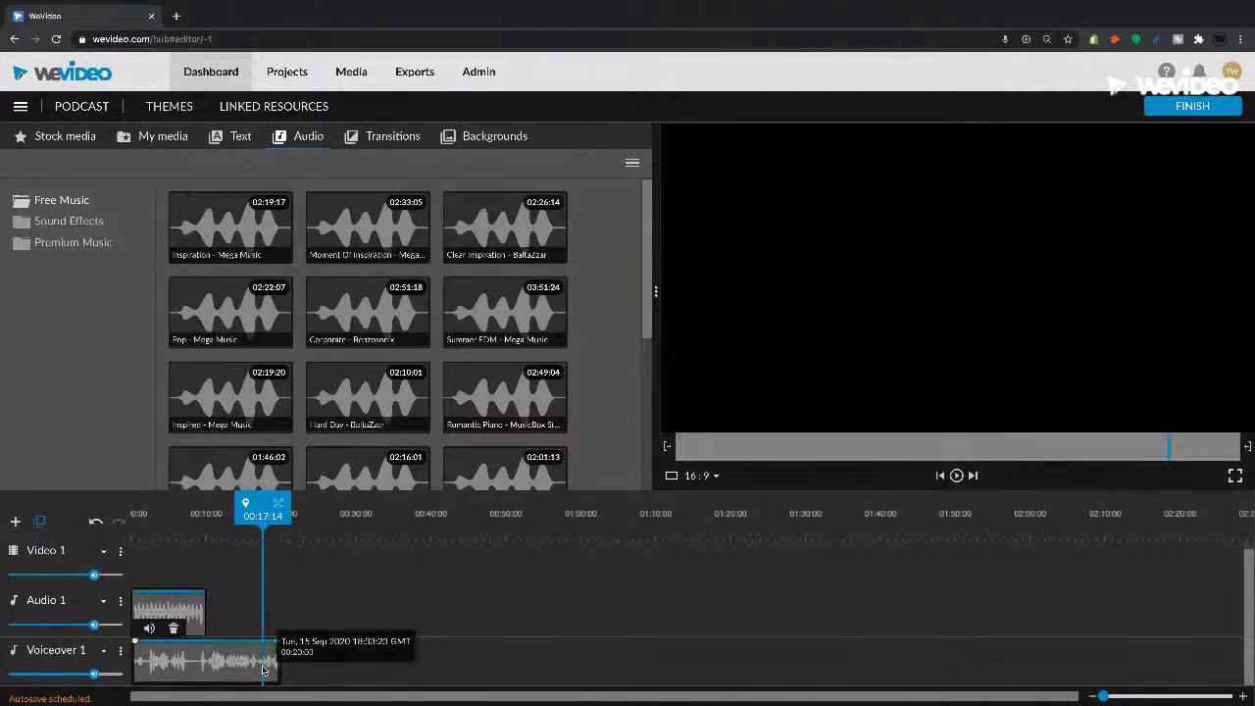
left_click_drag(130, 657, 166, 659)
left_click(295, 536)
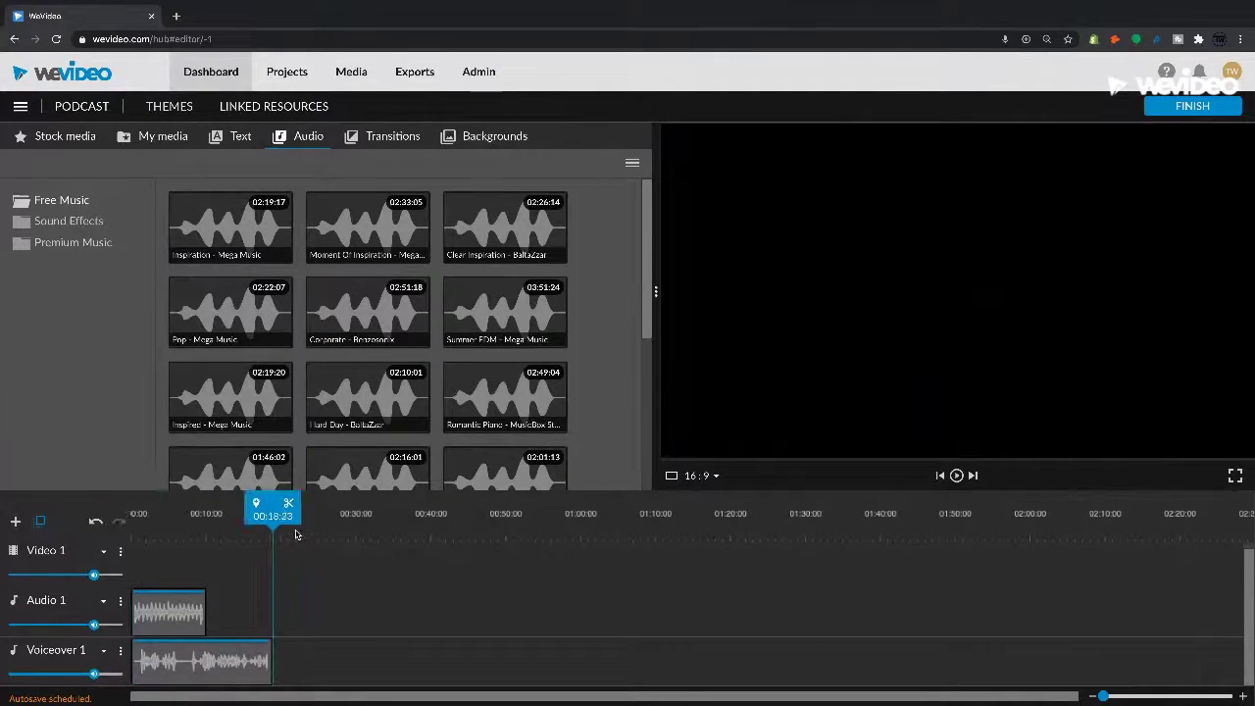
left_click(163, 141)
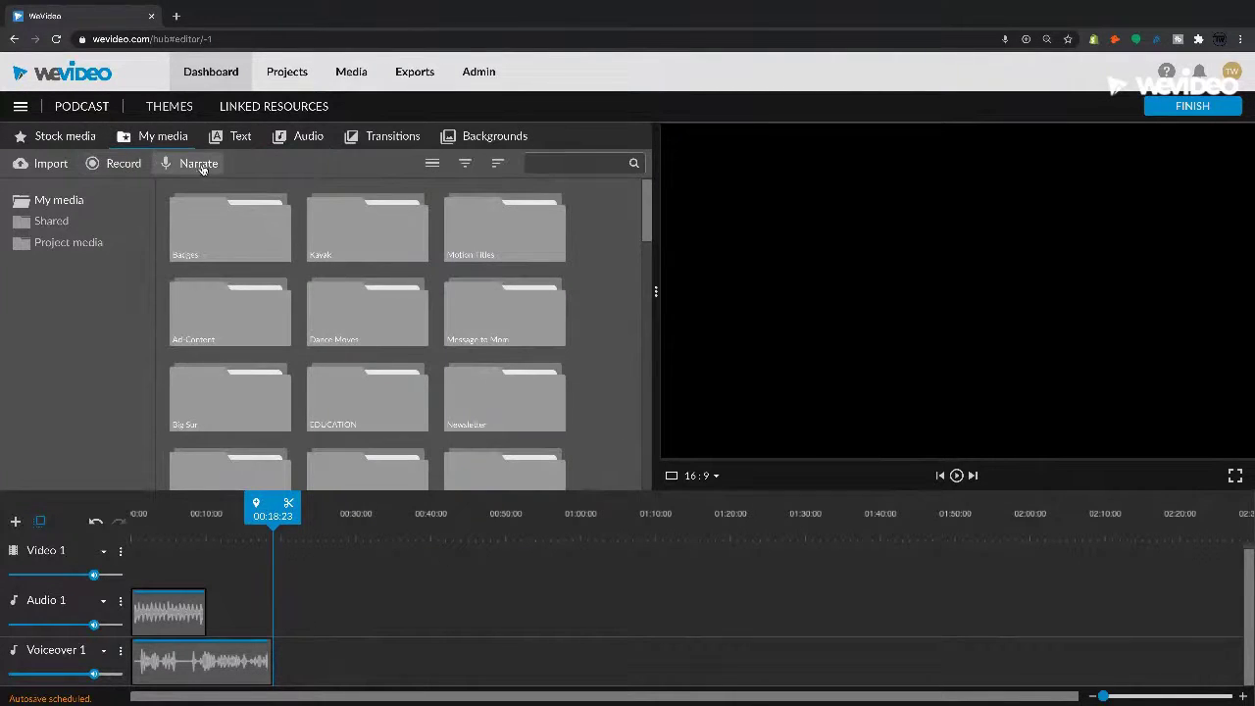
left_click(199, 164)
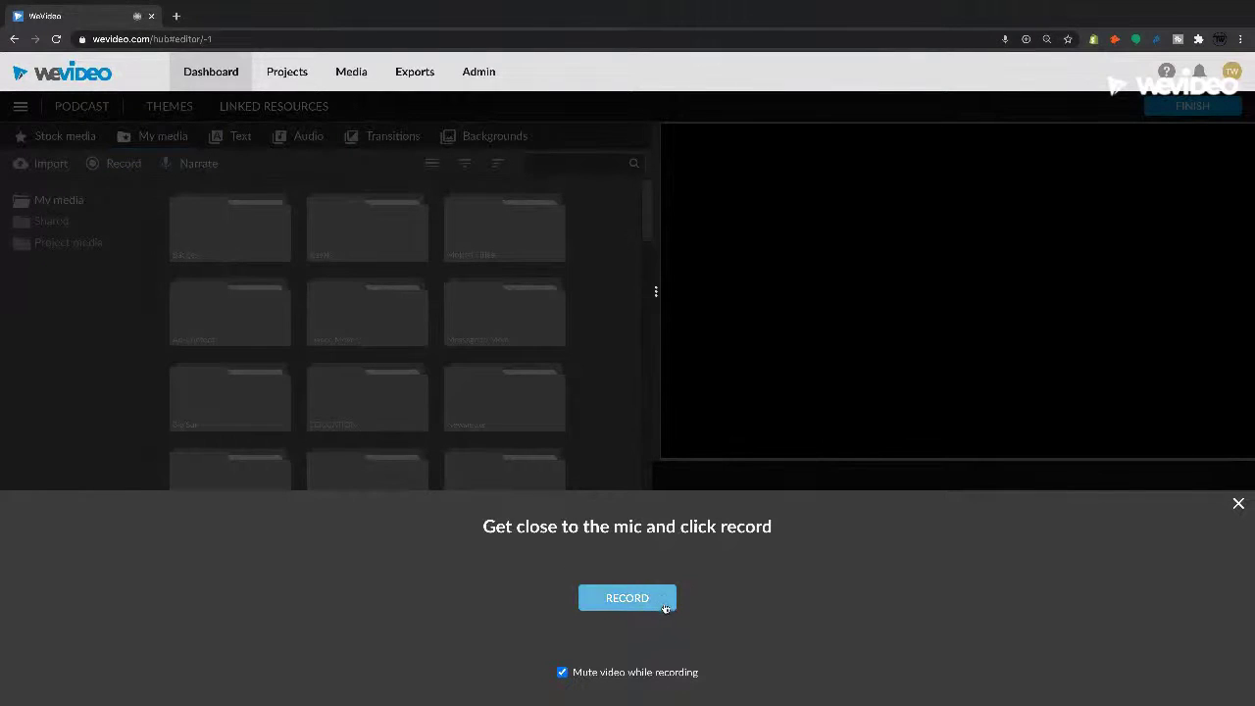
left_click(1239, 504)
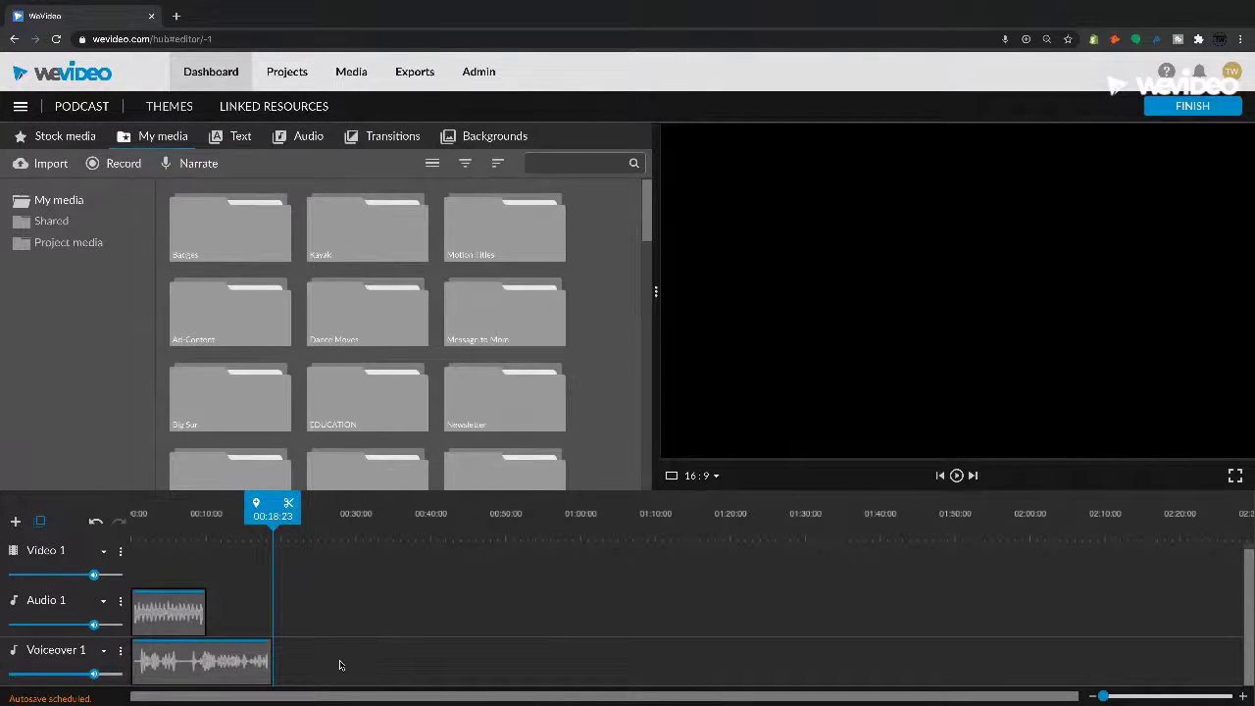
- Delete the voiceover clip and the music clip from the podcast timeline
key("Delete")
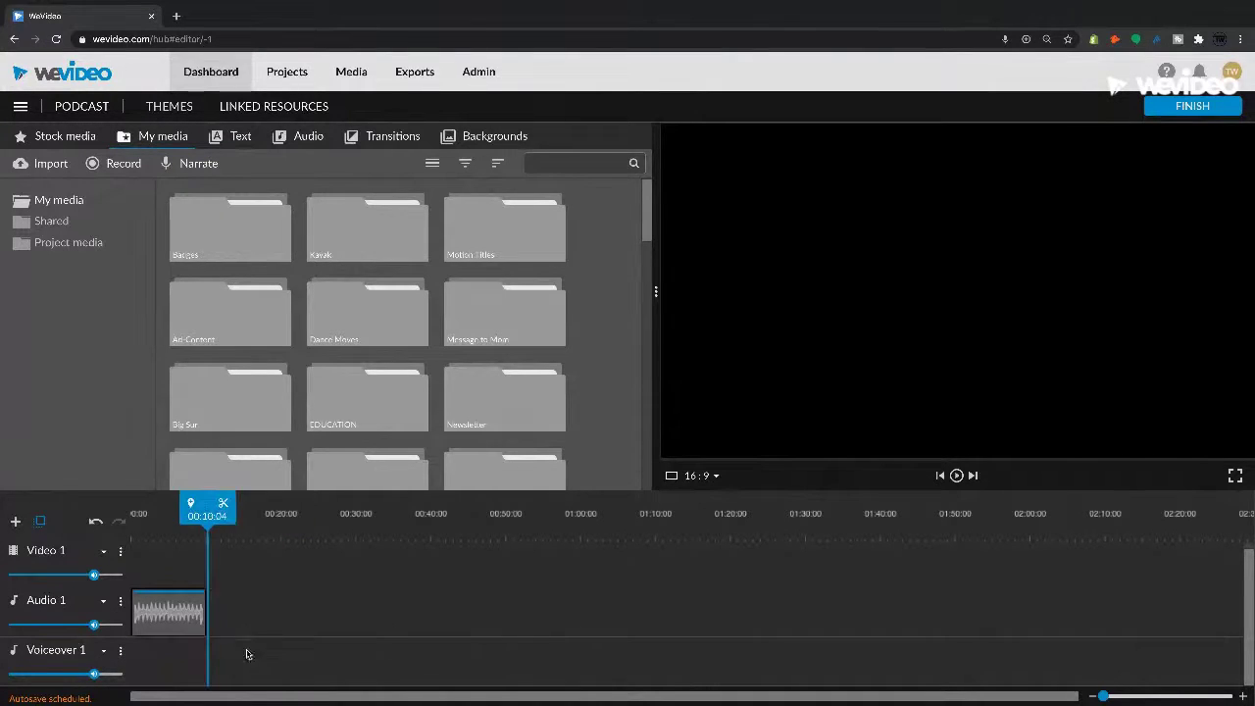
left_click(192, 616)
key("Delete")
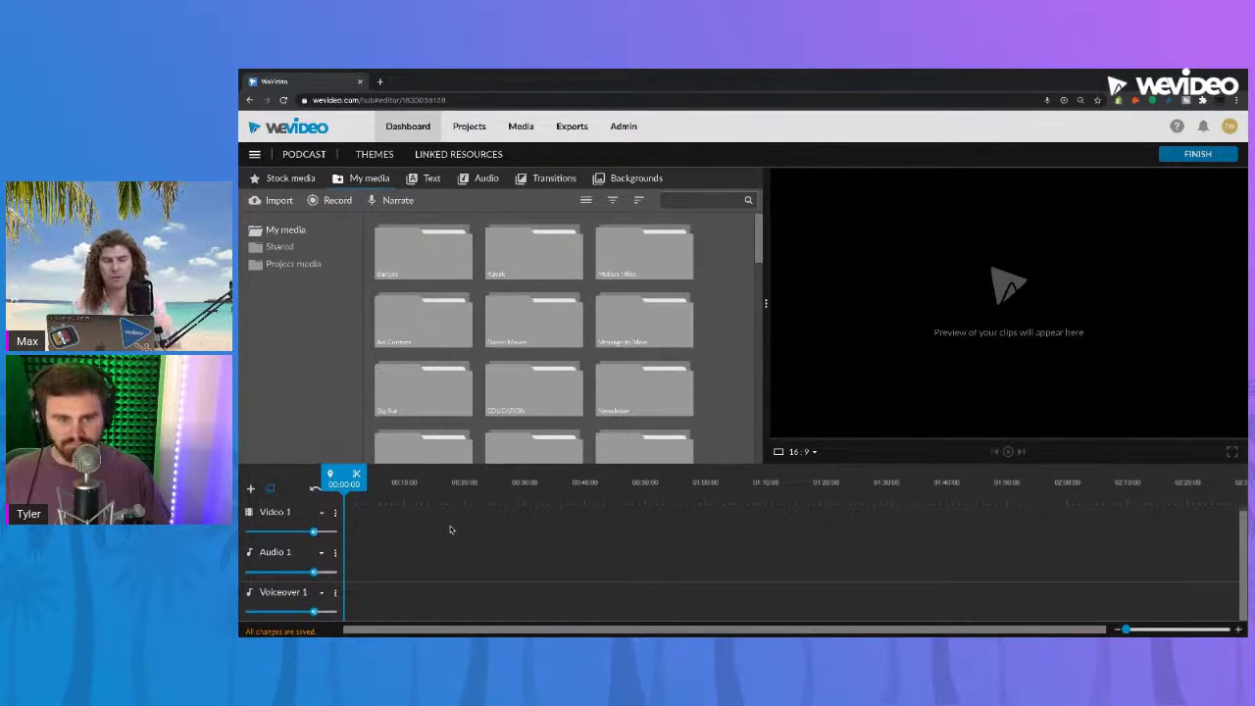
- Return to the dashboard and set up a new Webcam recording in the Live Video project, allowing camera access
left_click(397, 127)
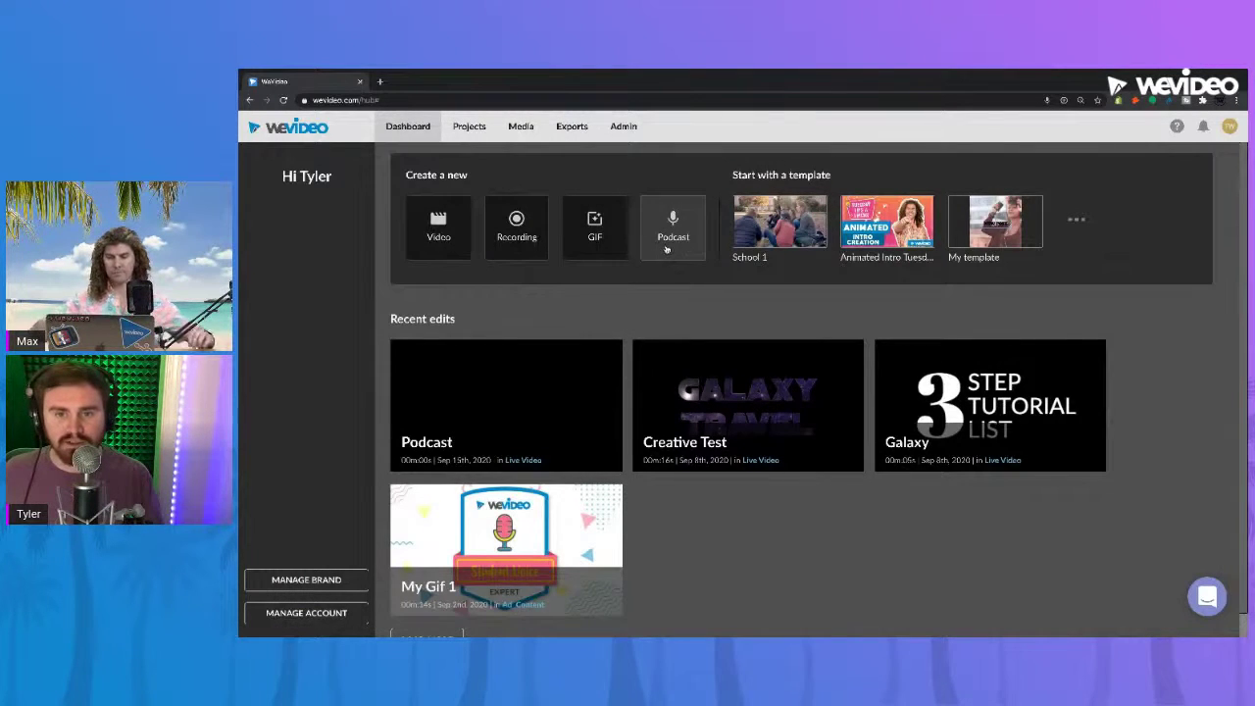
left_click(520, 259)
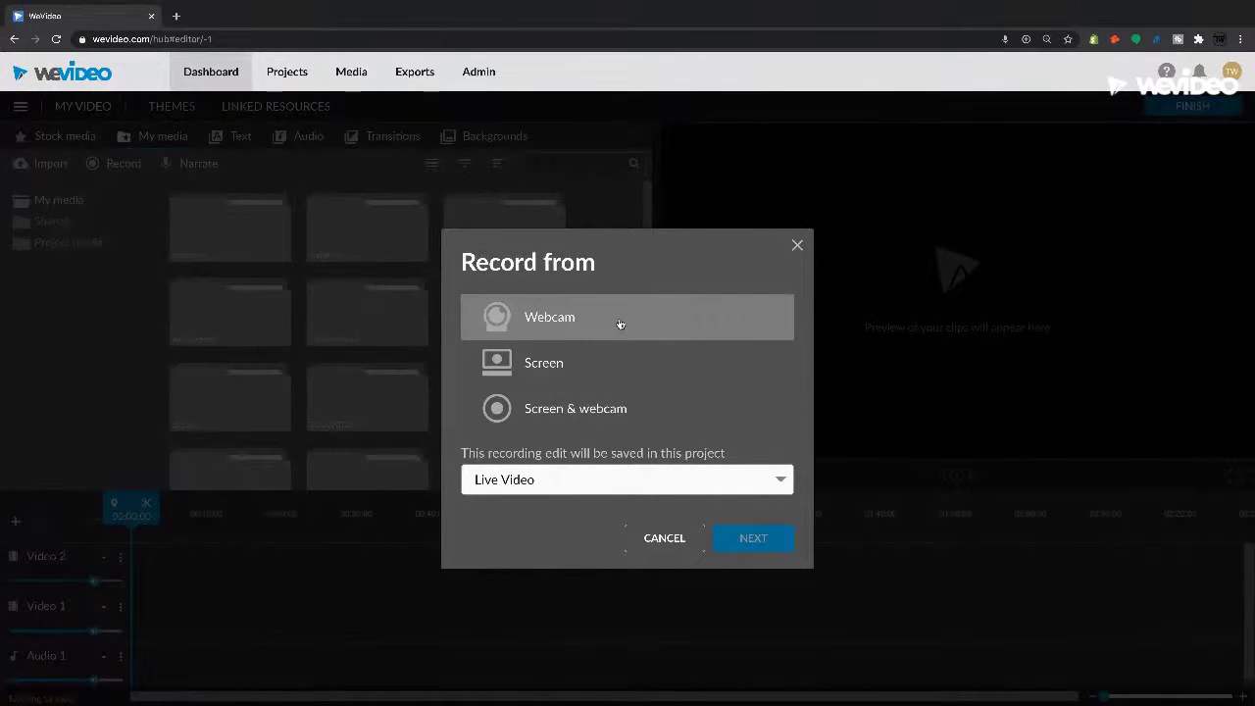
left_click(620, 324)
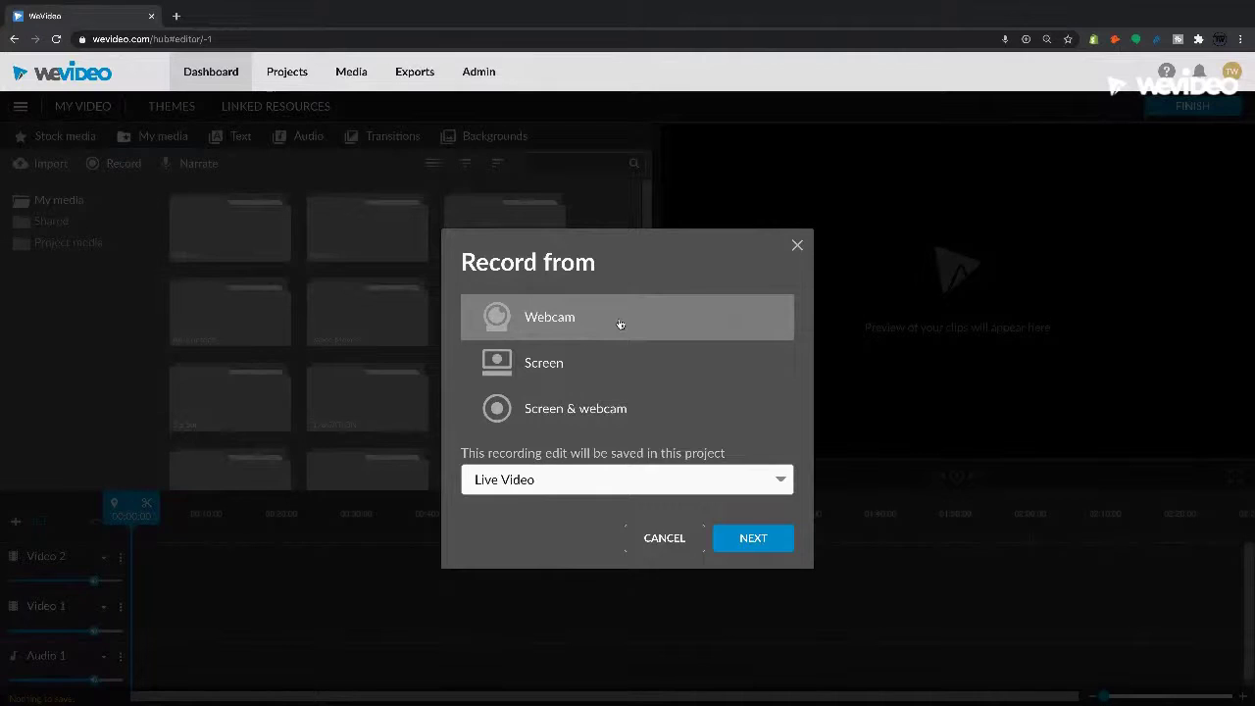
left_click(753, 541)
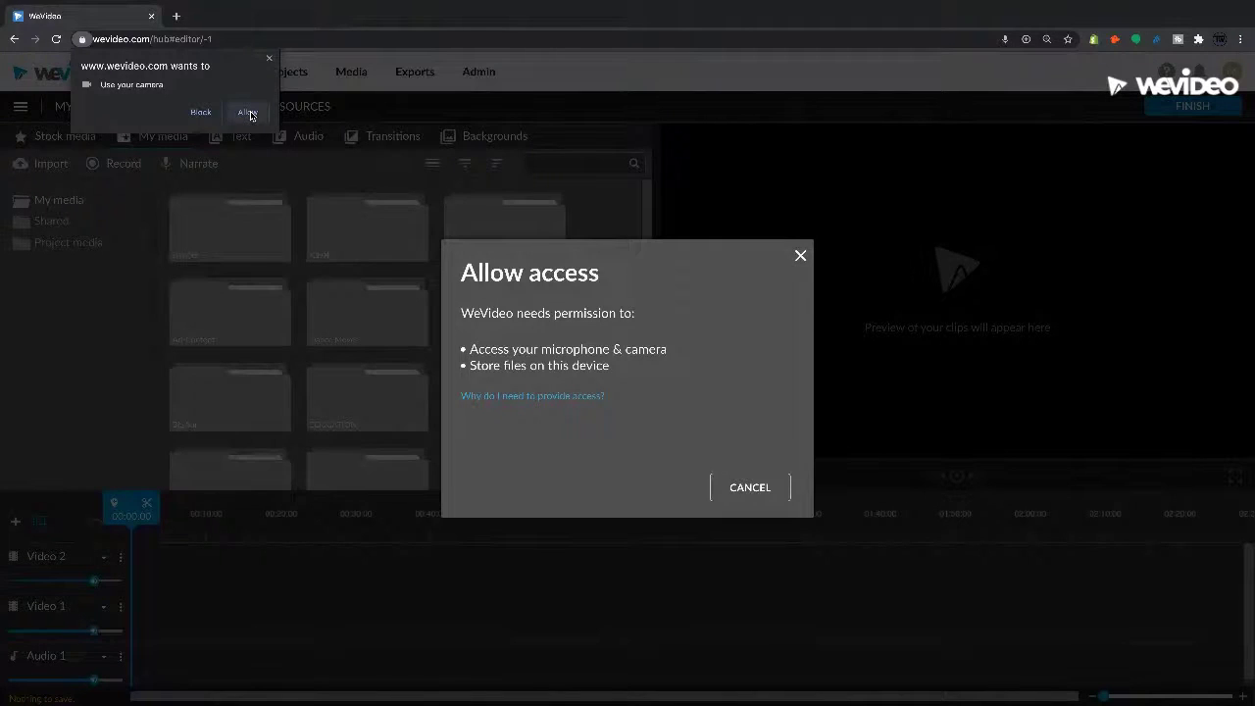
left_click(247, 113)
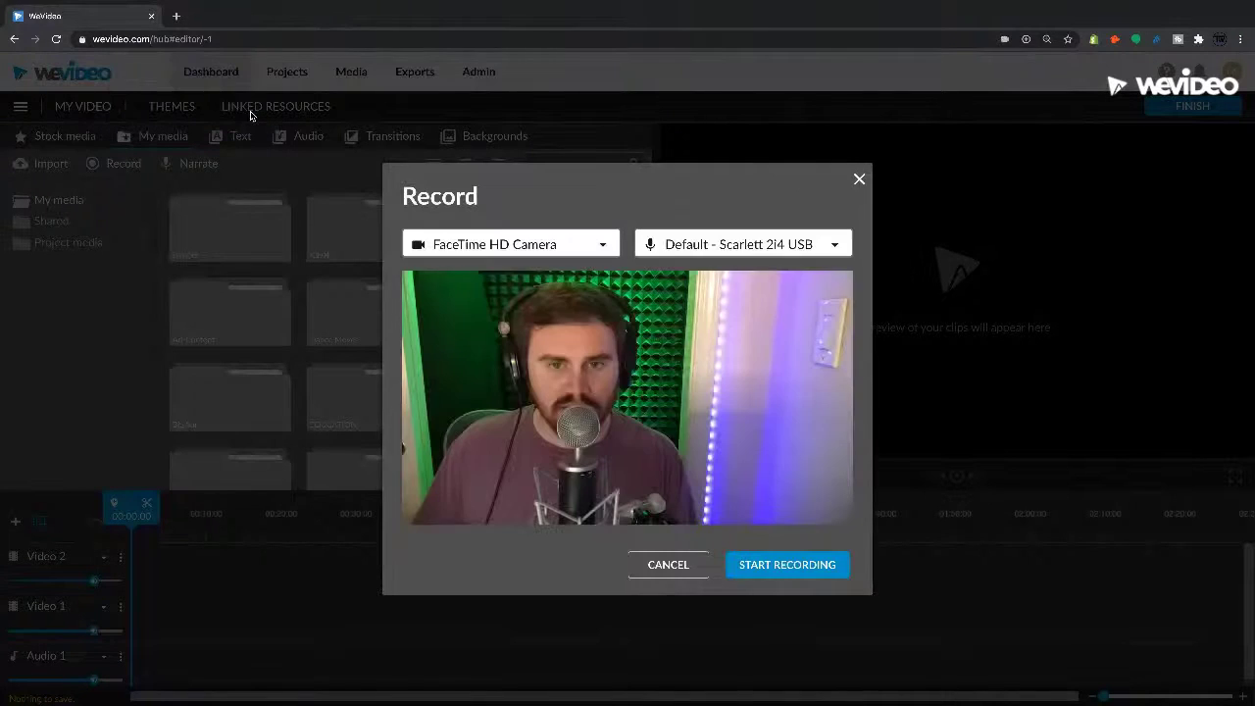
- Review the available camera and microphone sources for the webcam recording
left_click(597, 244)
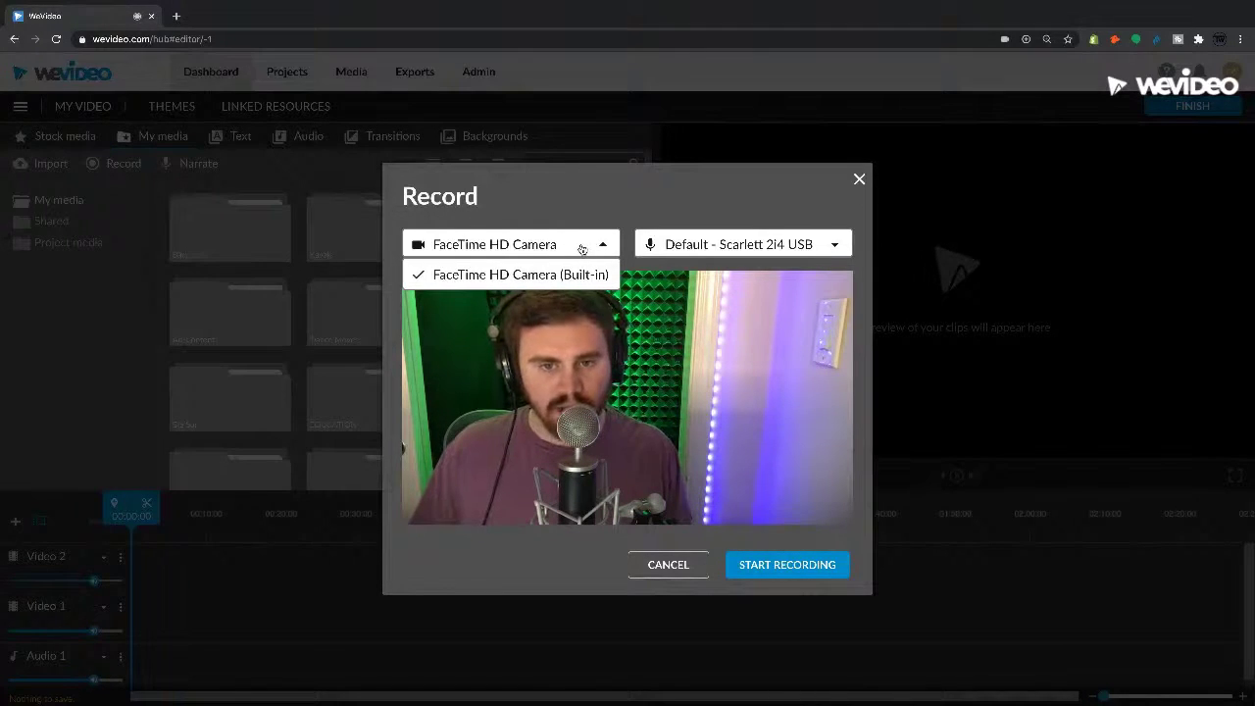
left_click(579, 247)
left_click(813, 251)
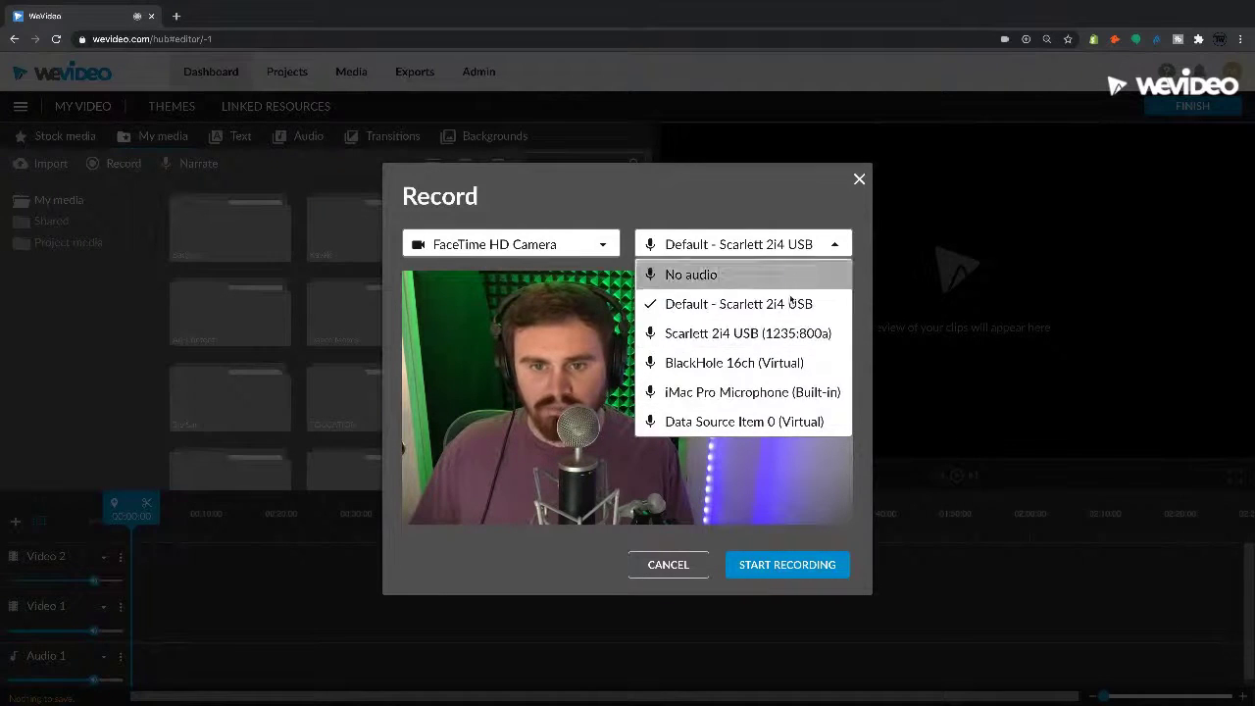
left_click(832, 246)
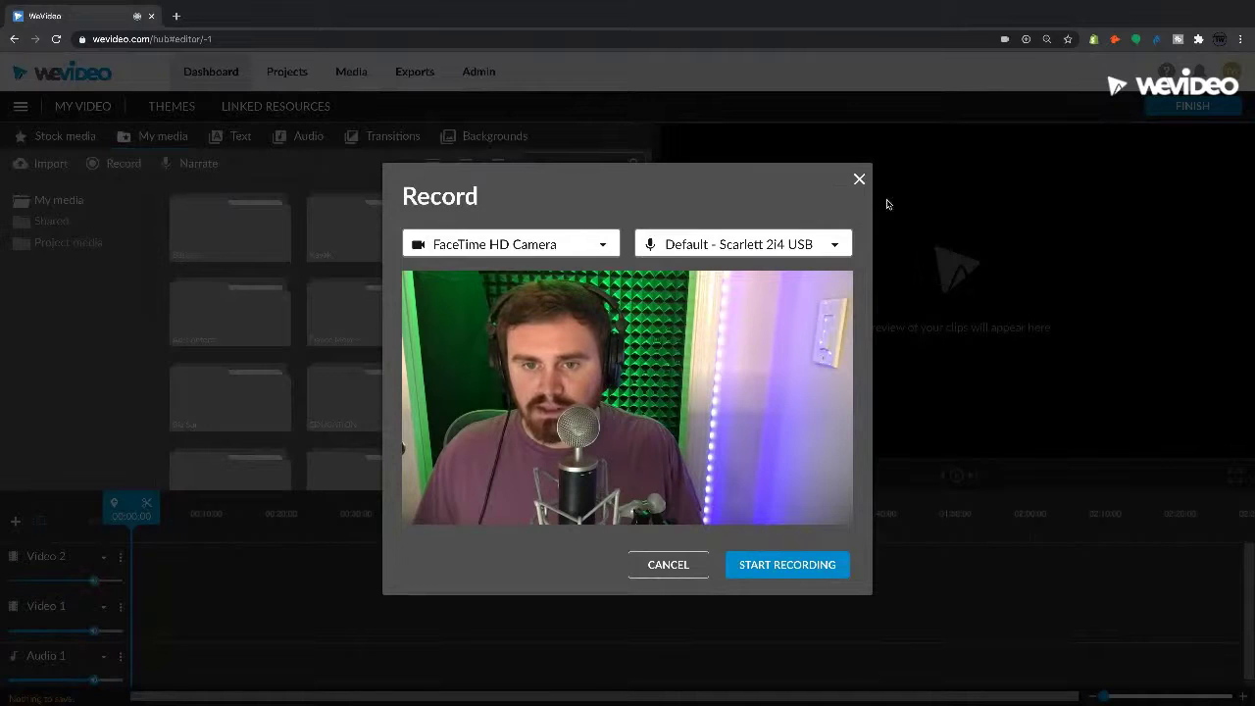
- Record a webcam clip of about 14 seconds, preview its playback and save it to the timeline
left_click(814, 564)
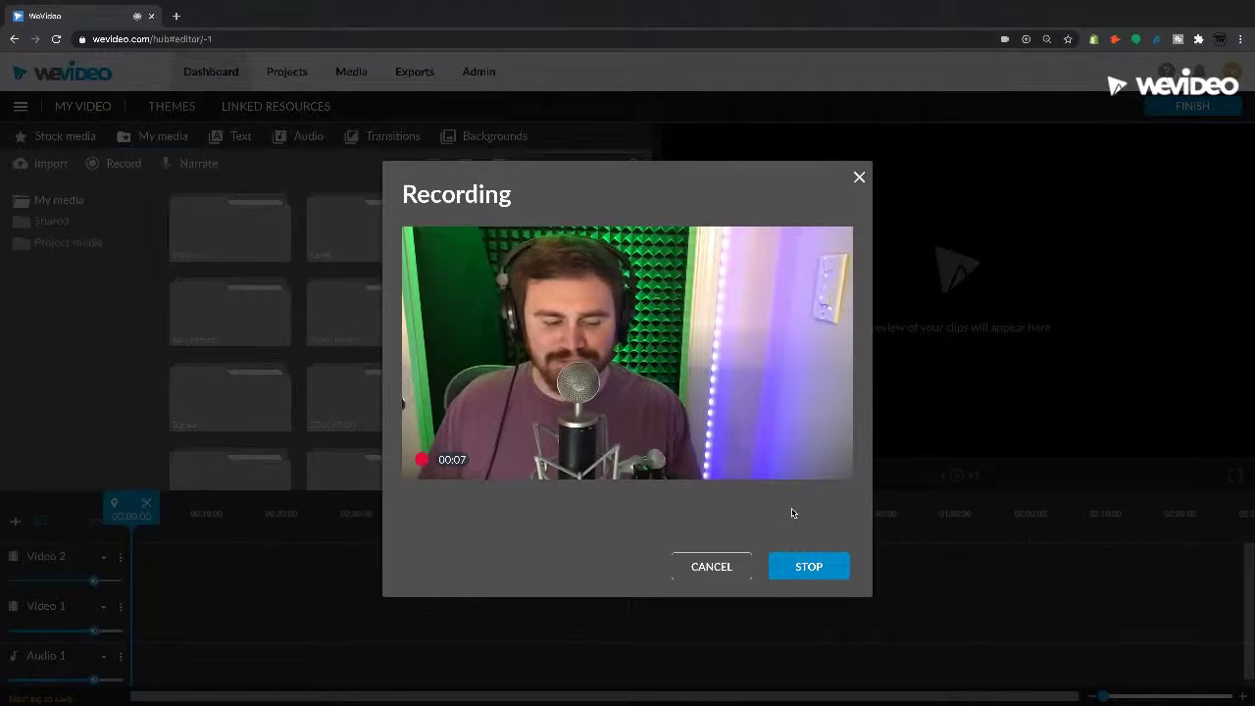
left_click(820, 568)
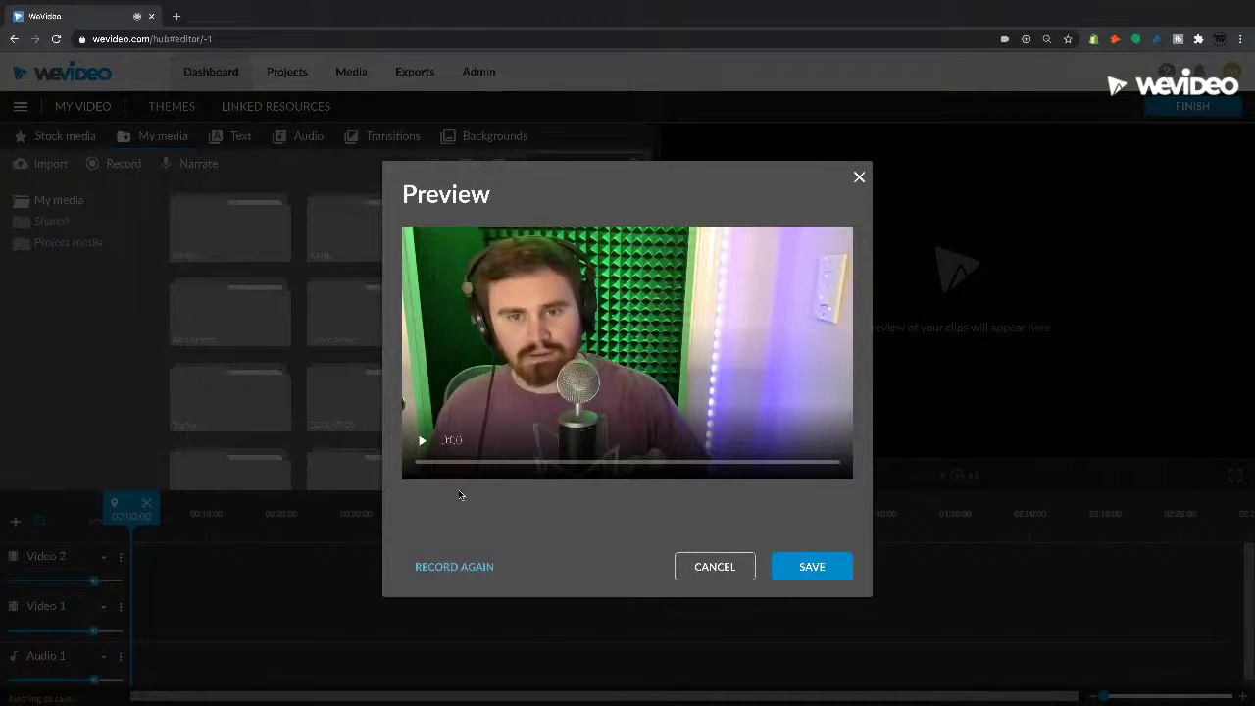
left_click(422, 441)
left_click(422, 441)
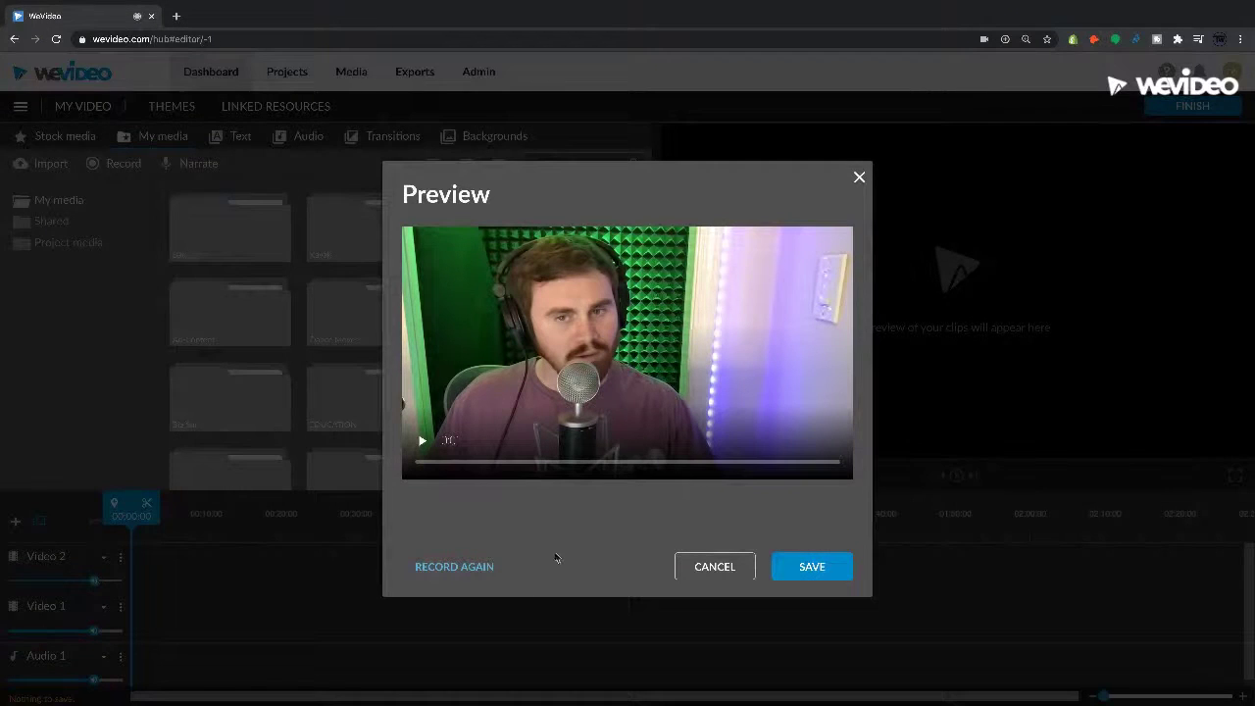
left_click(839, 566)
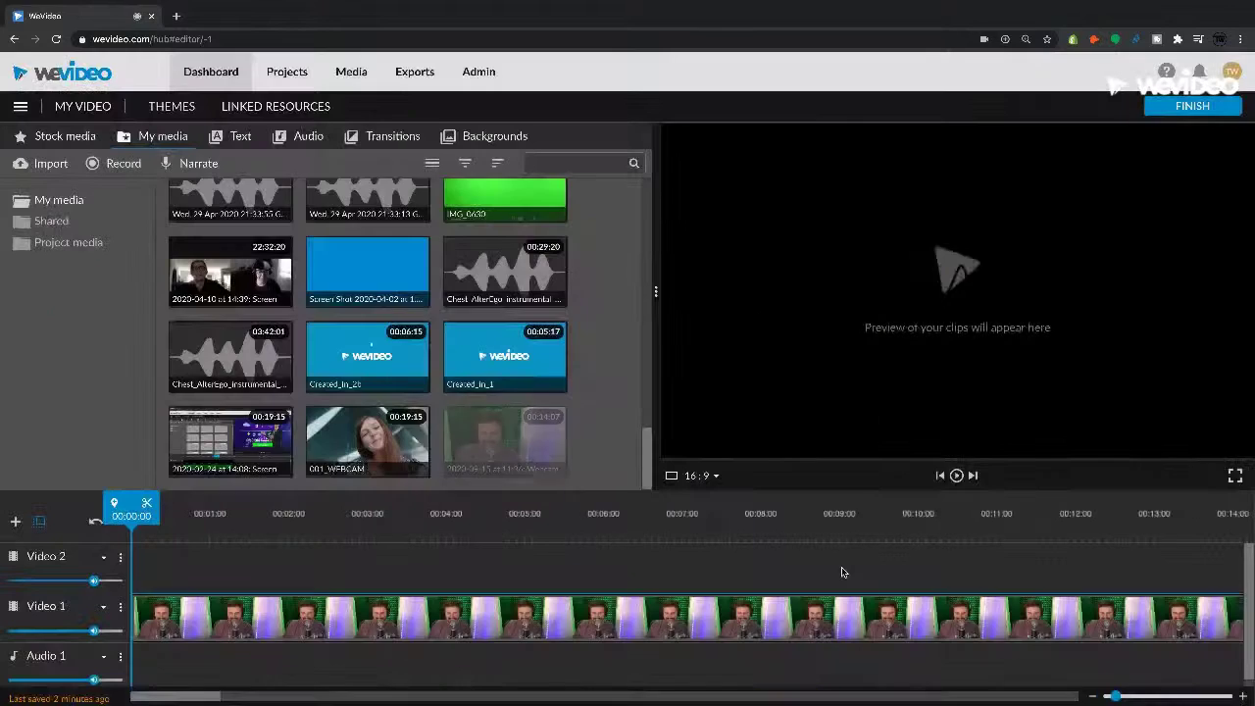
- Save the webcam edit, exit to the media library and find the new webcam recording among the media files
left_click(305, 519)
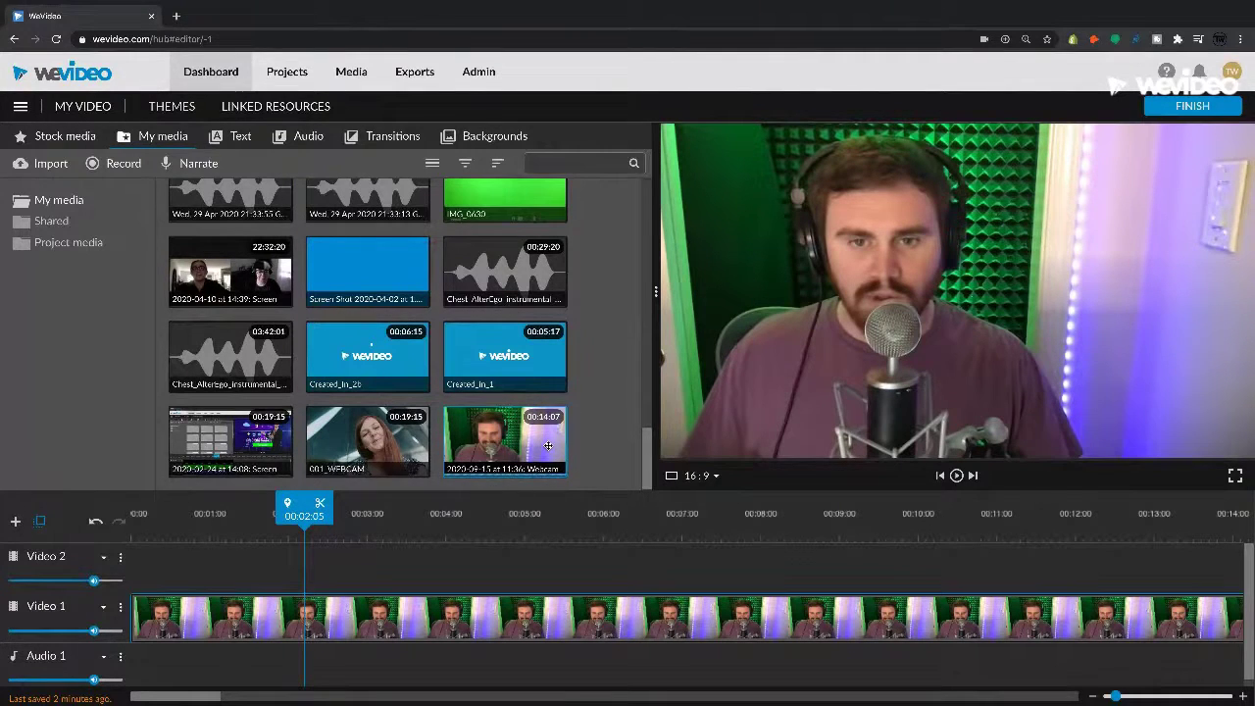
left_click(345, 74)
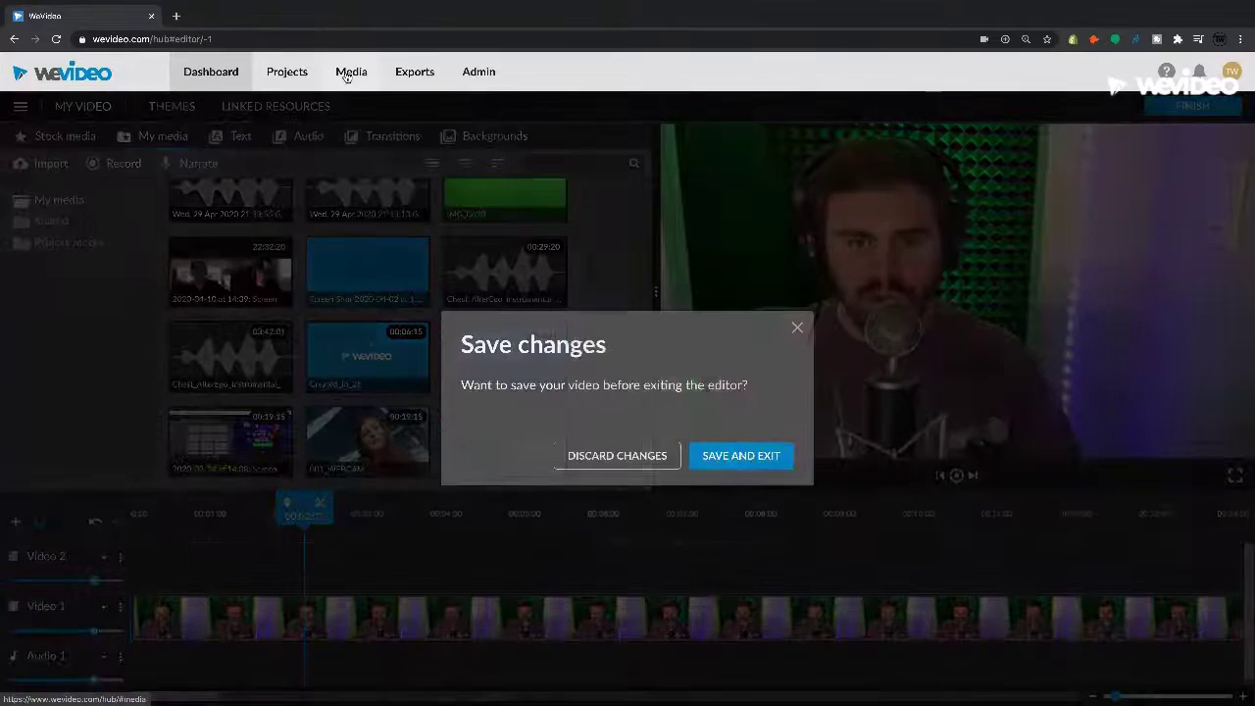
left_click(714, 457)
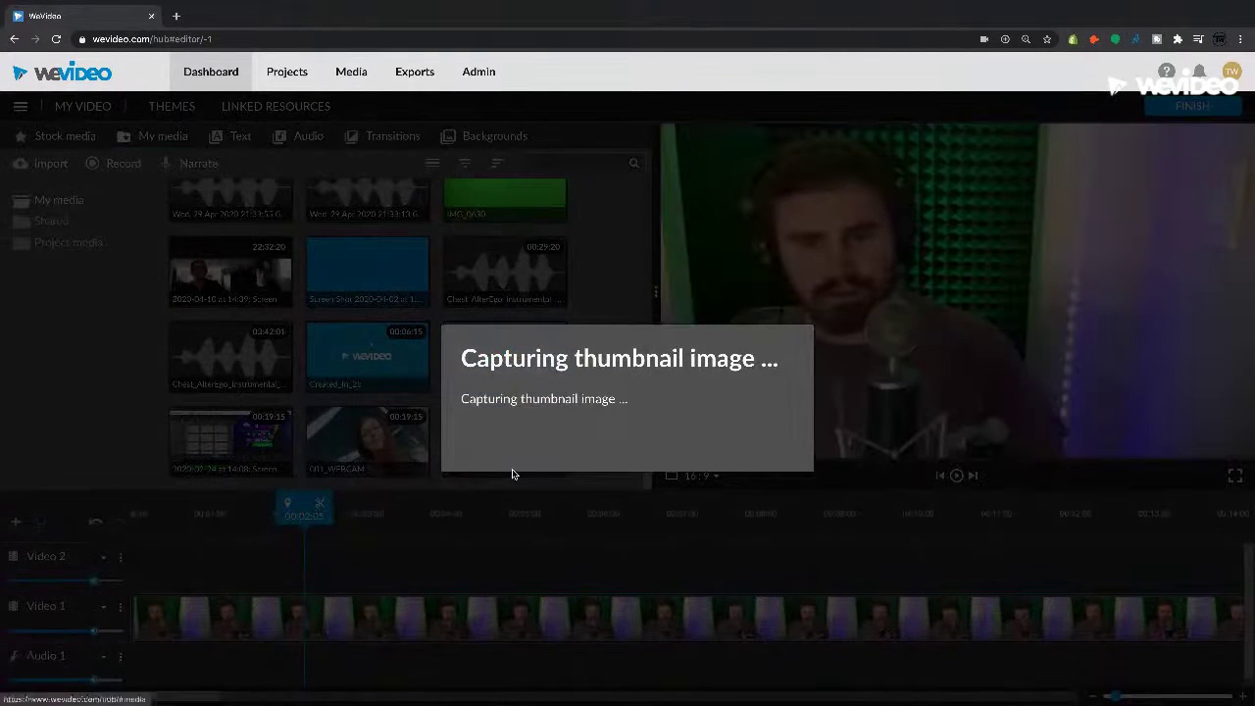
scroll(512, 335, "down", 15)
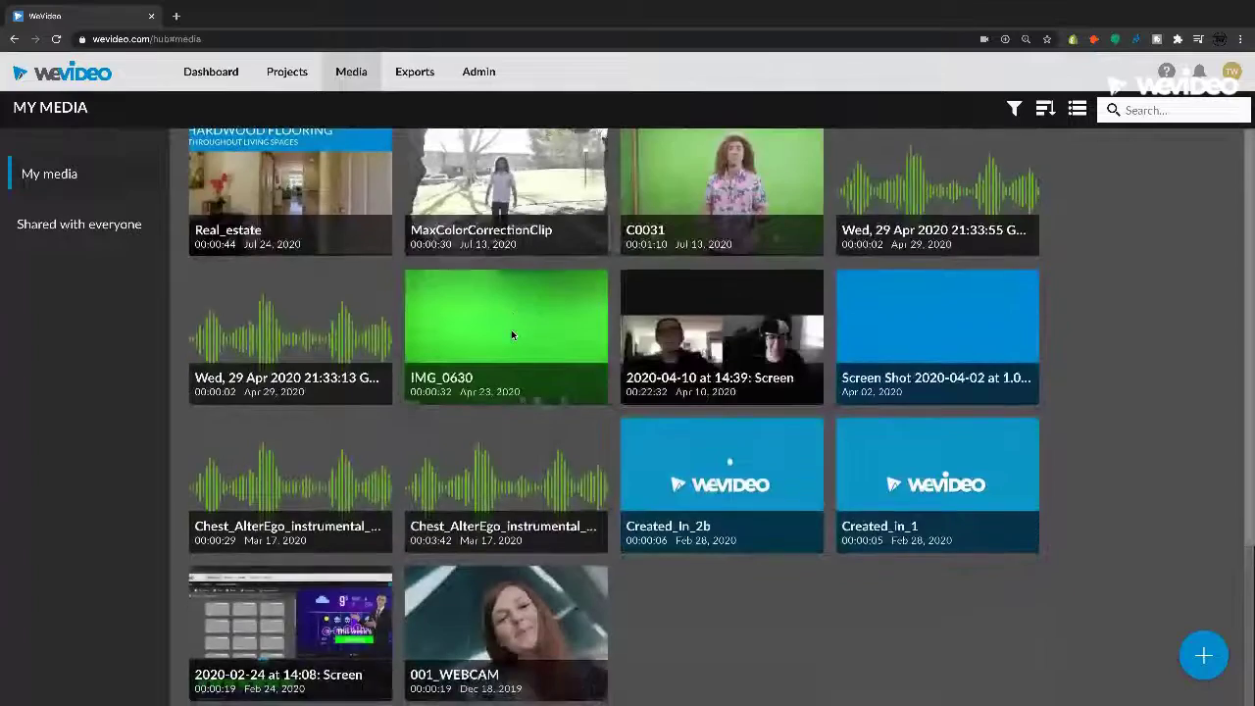
scroll(512, 336, "up", 5)
scroll(298, 314, "up", 1)
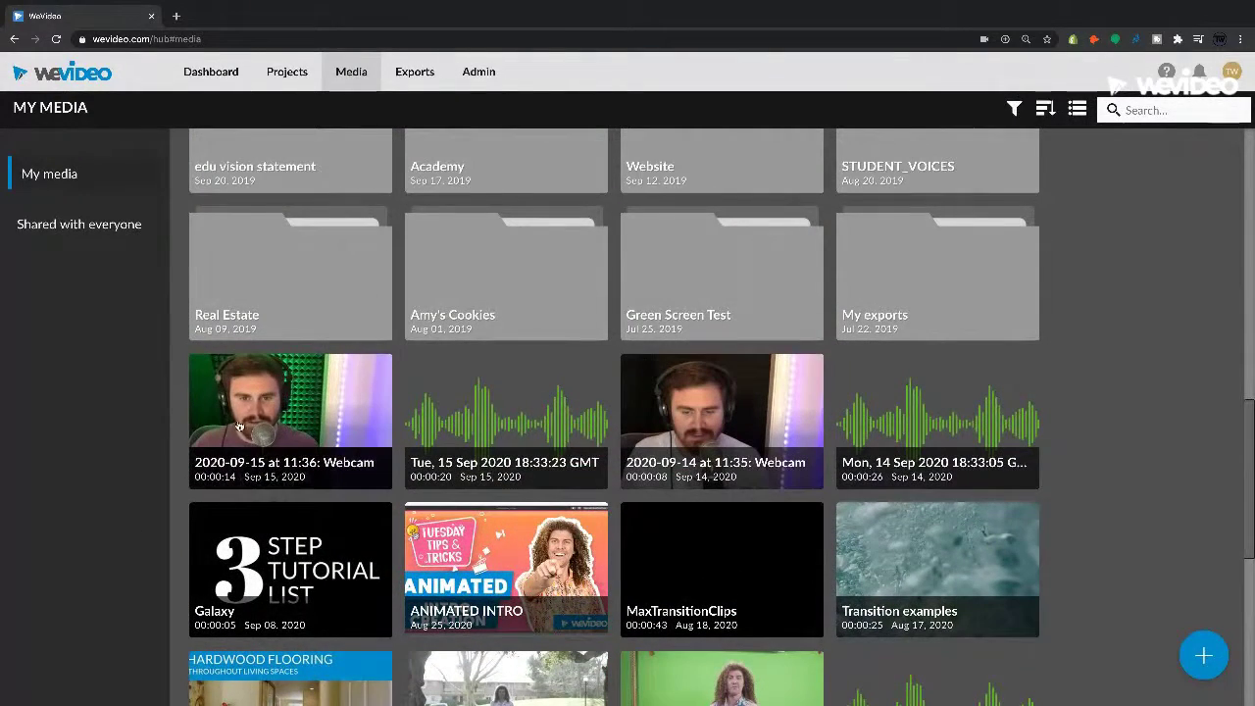
scroll(297, 417, "up", 12)
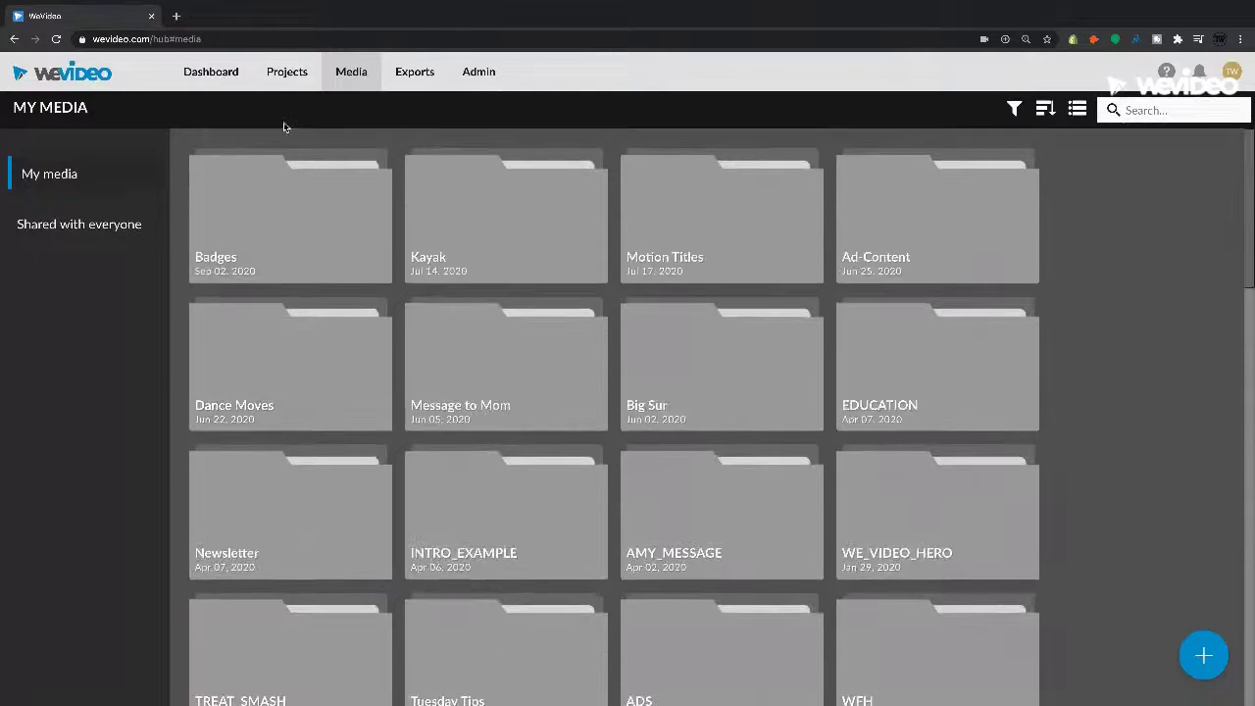
- Return to the dashboard and reopen the recent edit My Video in the editor
left_click(204, 75)
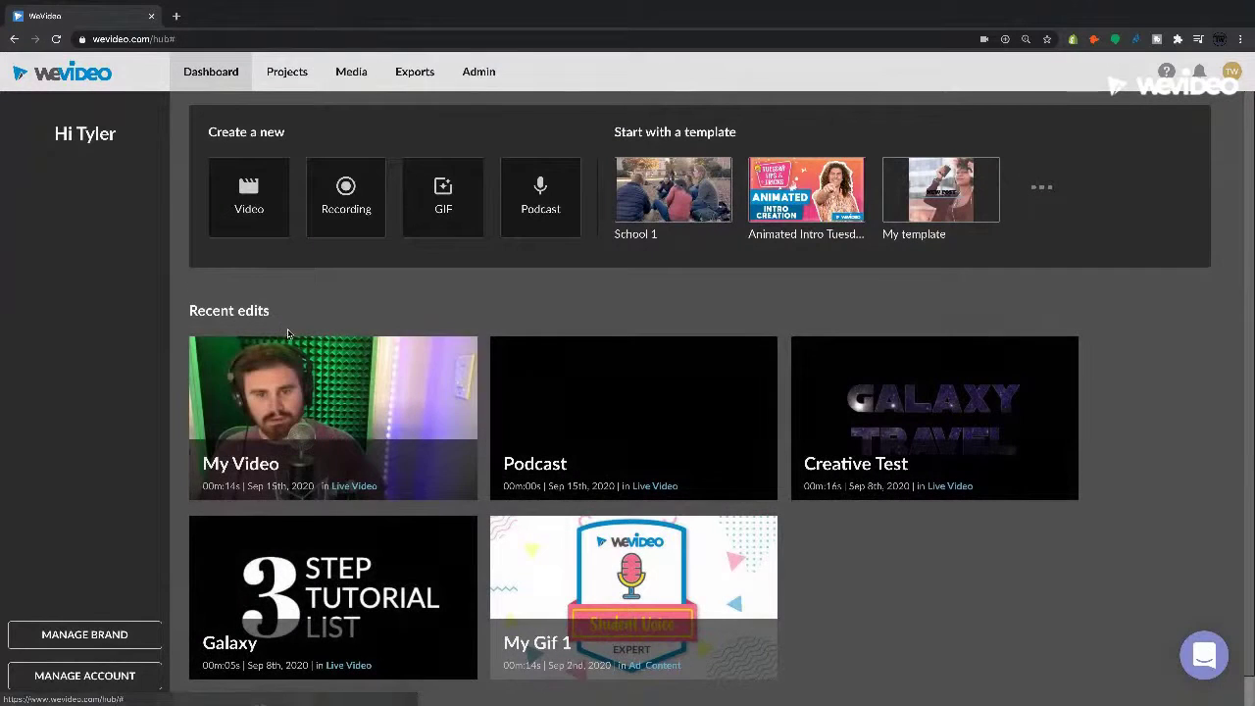
left_click(424, 475)
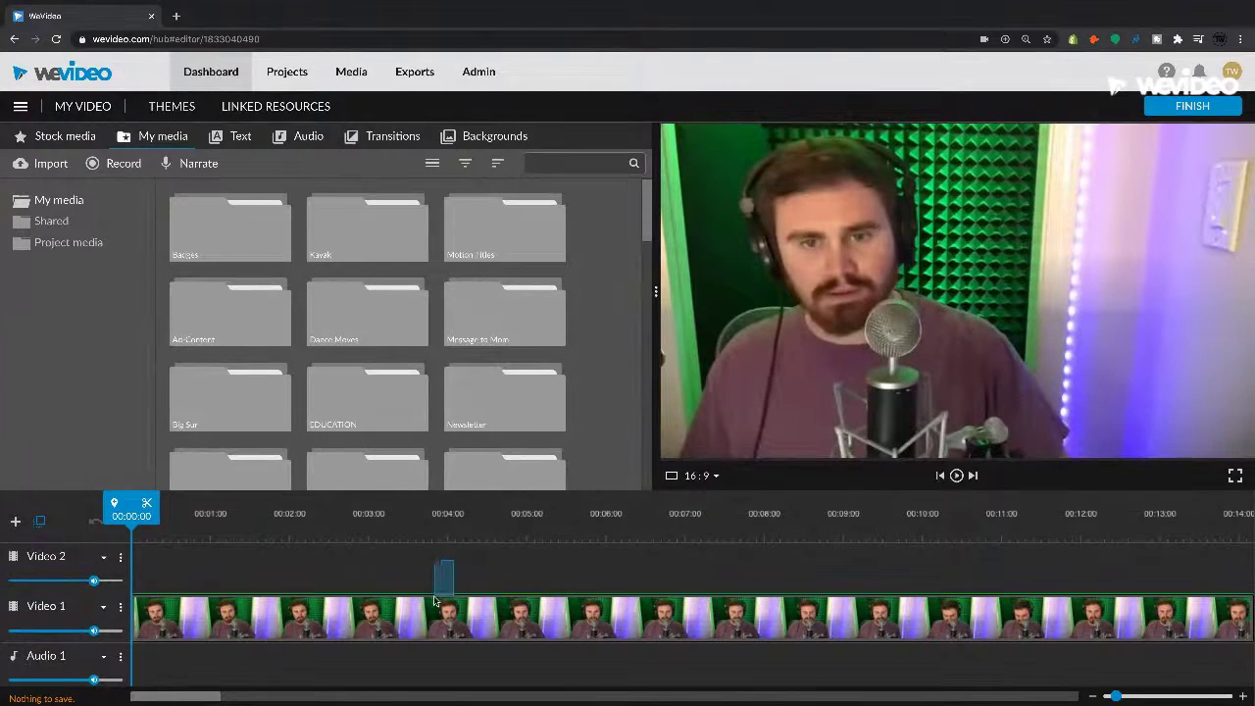
- Open the volume settings of the webcam clip on Video 1 to display its audio waveform, and close them
key("Delete")
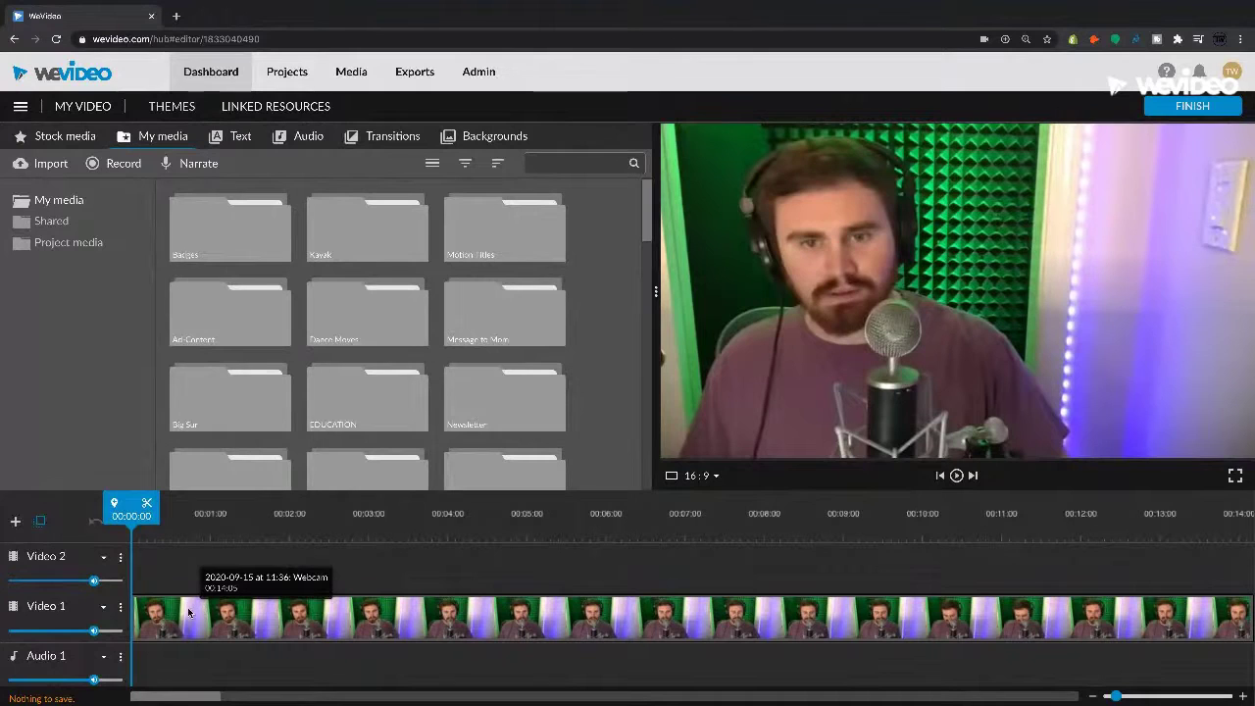
left_click(208, 637)
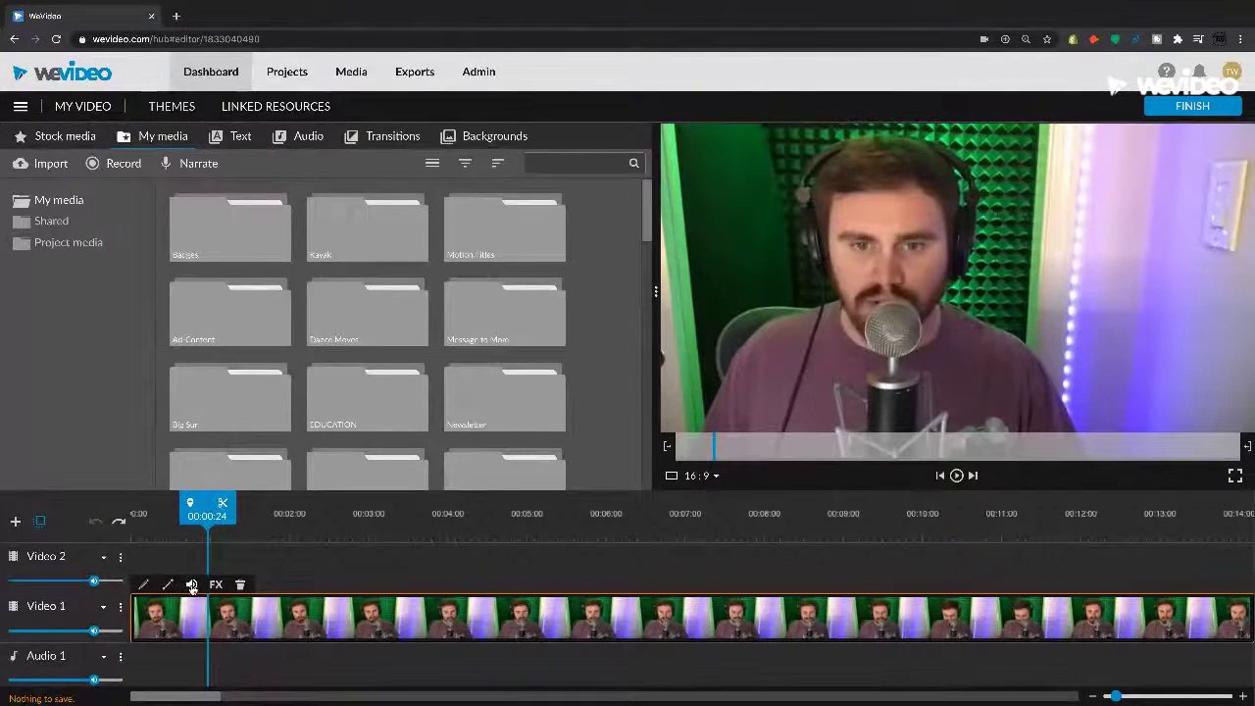
left_click(193, 586)
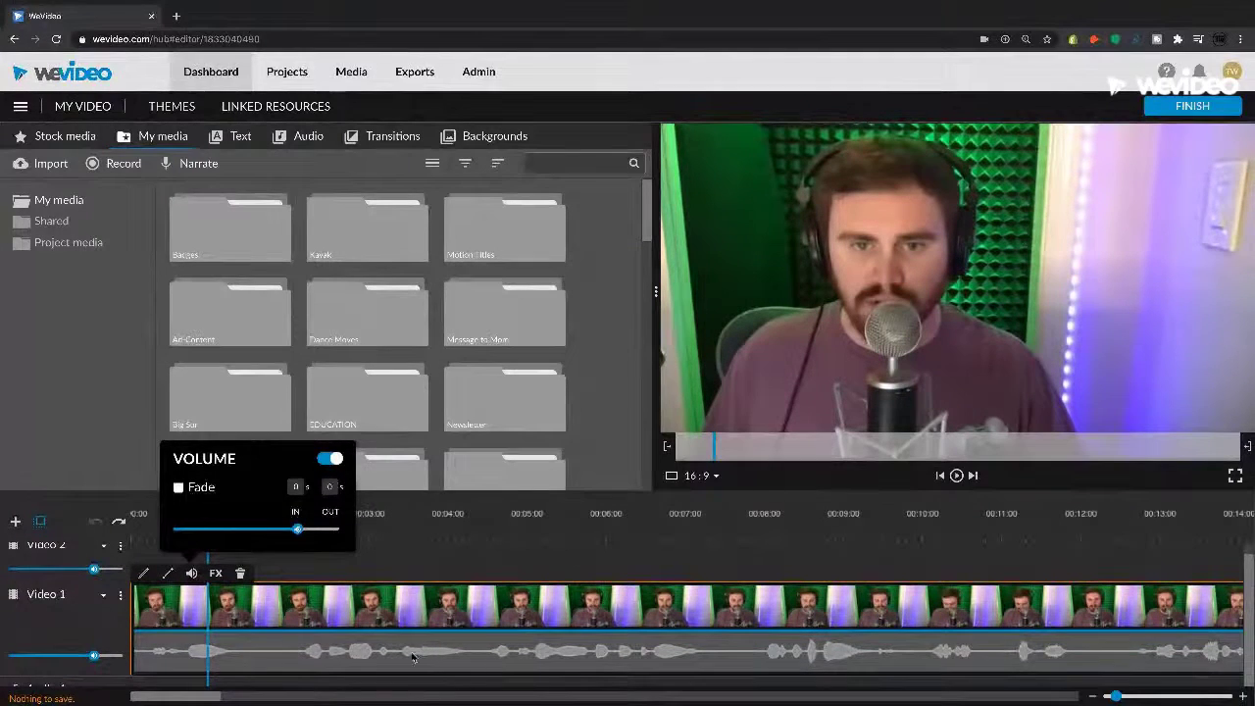
left_click(468, 550)
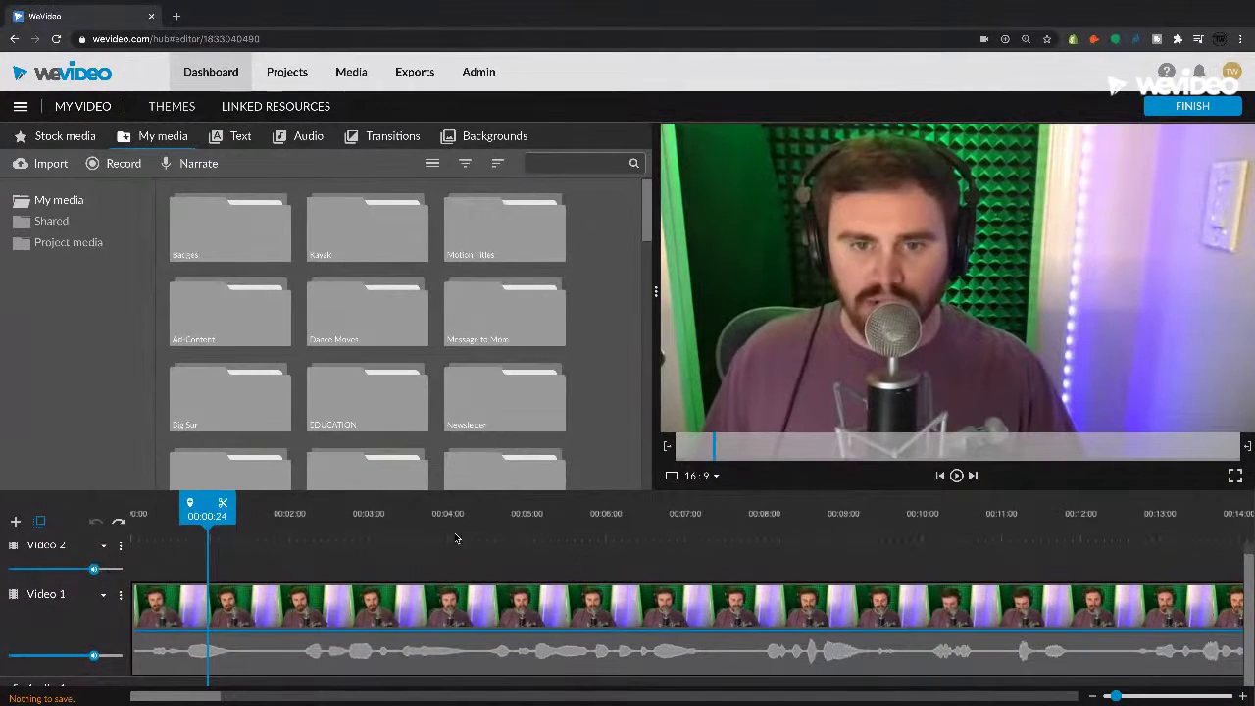
- Scrub through the webcam clip to preview several points from 00:04:03 to 00:09:10
left_click(457, 535)
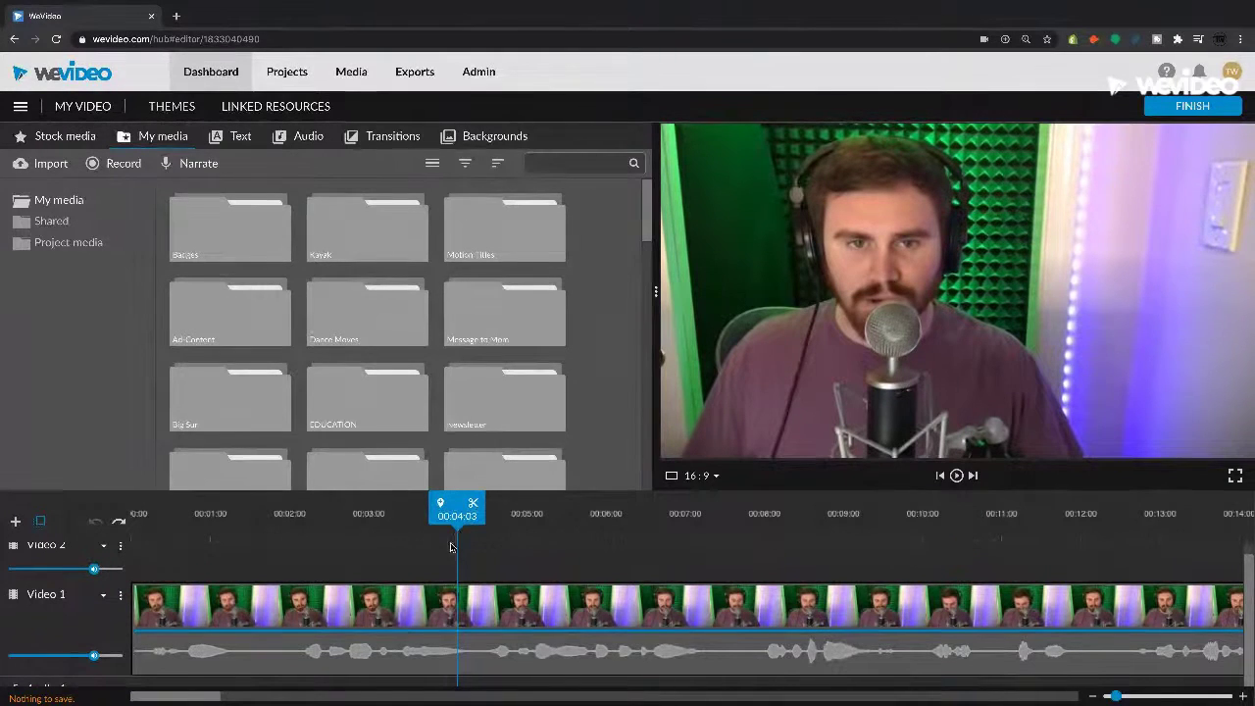
left_click(509, 531)
left_click(620, 534)
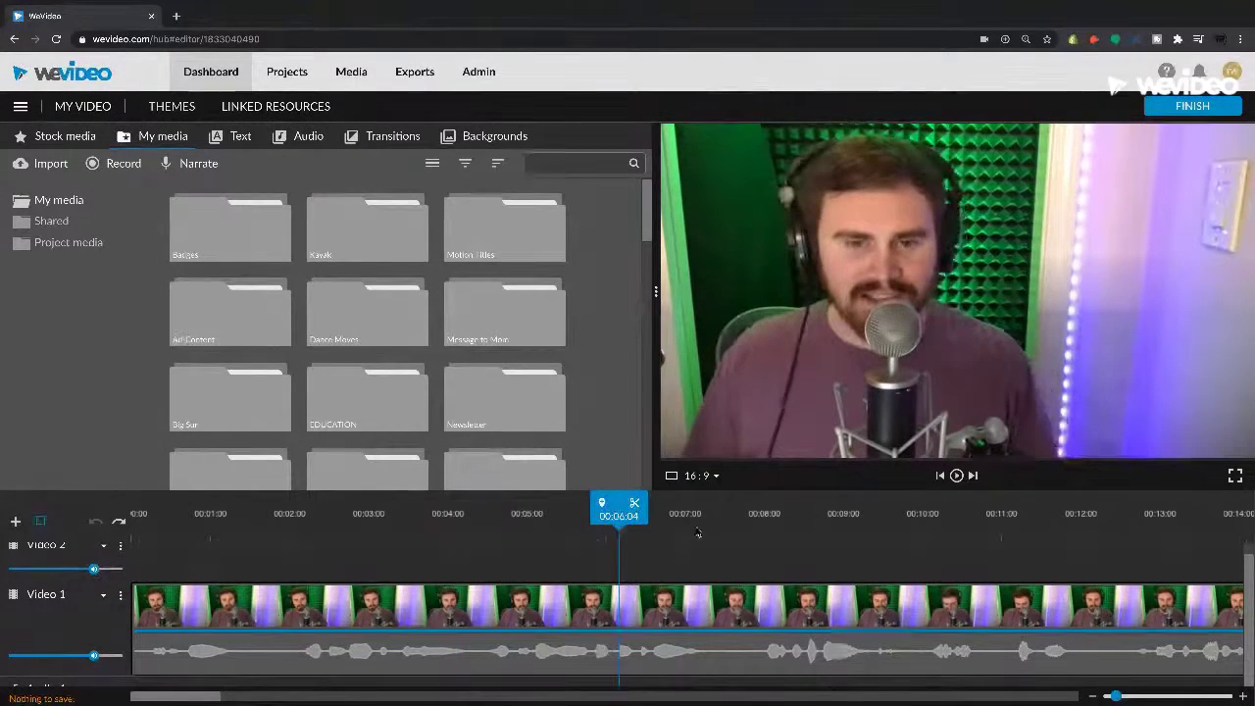
left_click(709, 528)
left_click(875, 522)
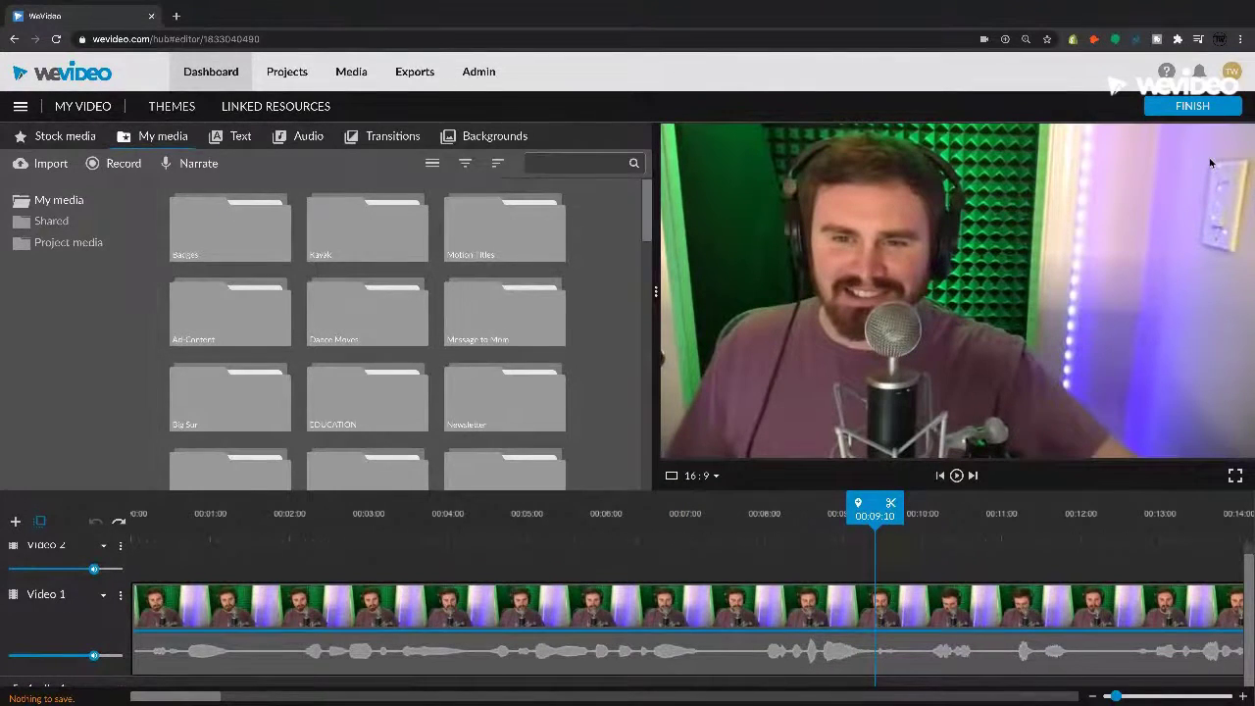
- Finish the edit and set the export title to podcast
left_click(1216, 114)
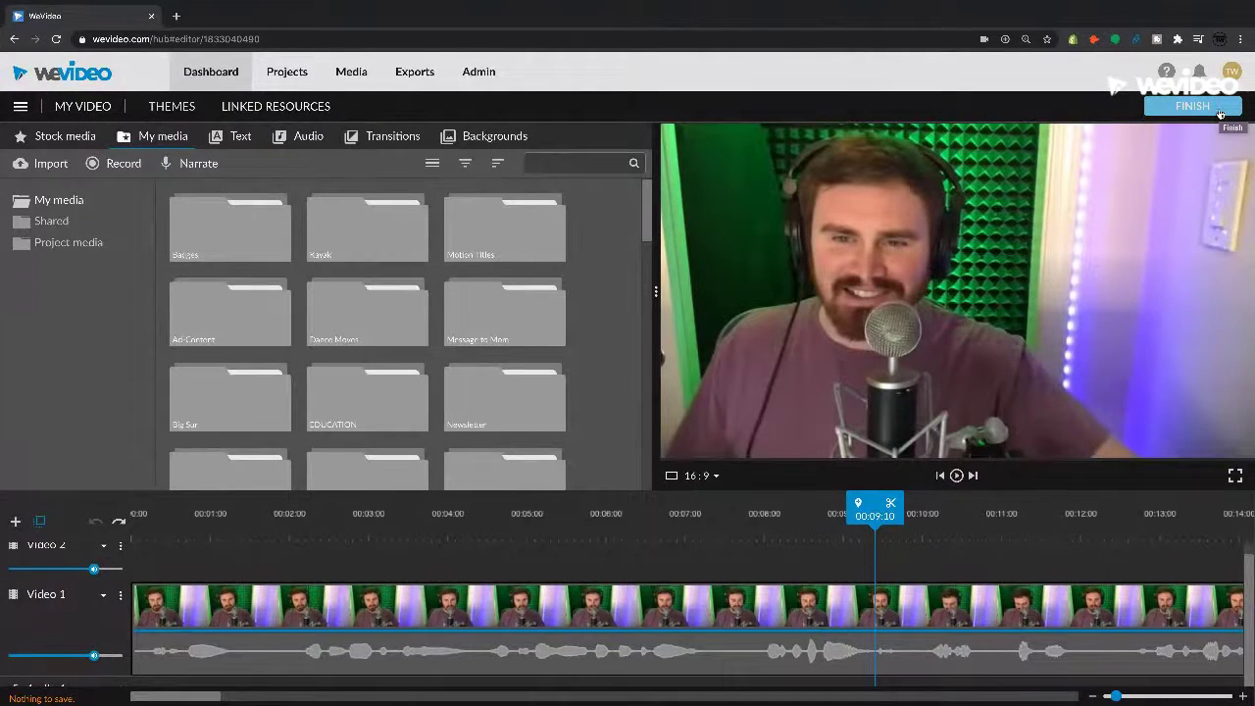
left_click(1220, 113)
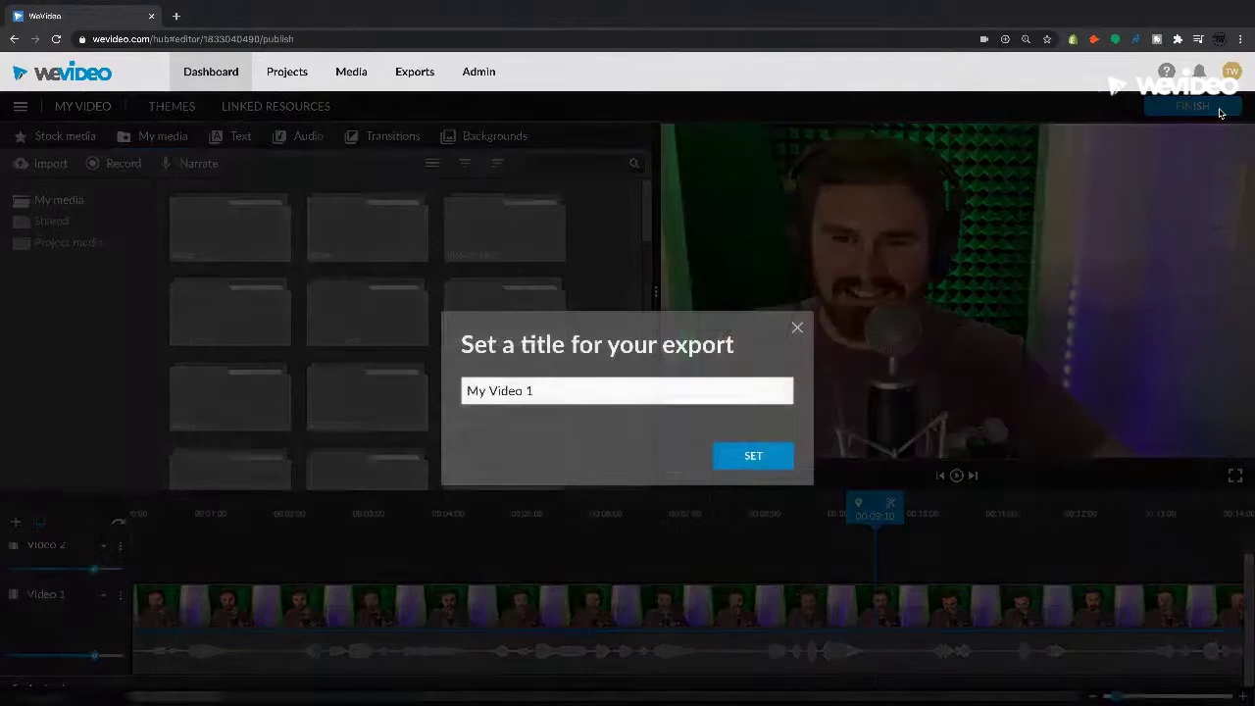
left_click_drag(535, 391, 424, 392)
type("podcast")
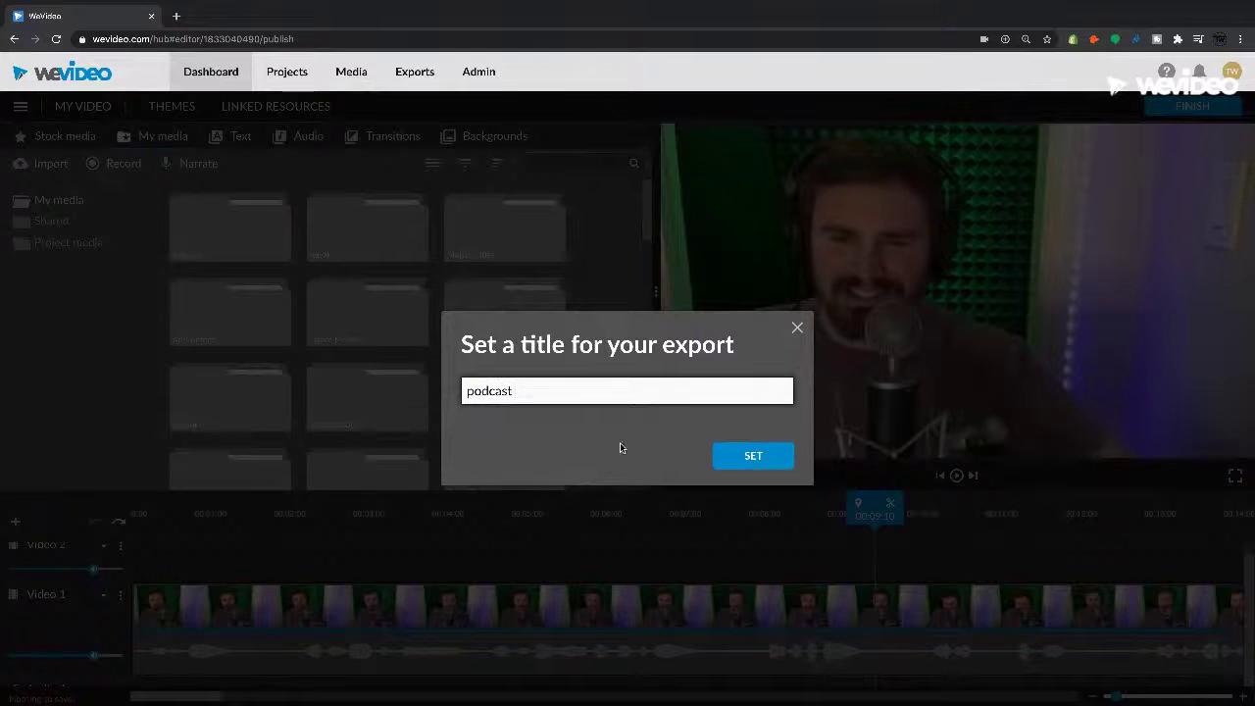
left_click(724, 455)
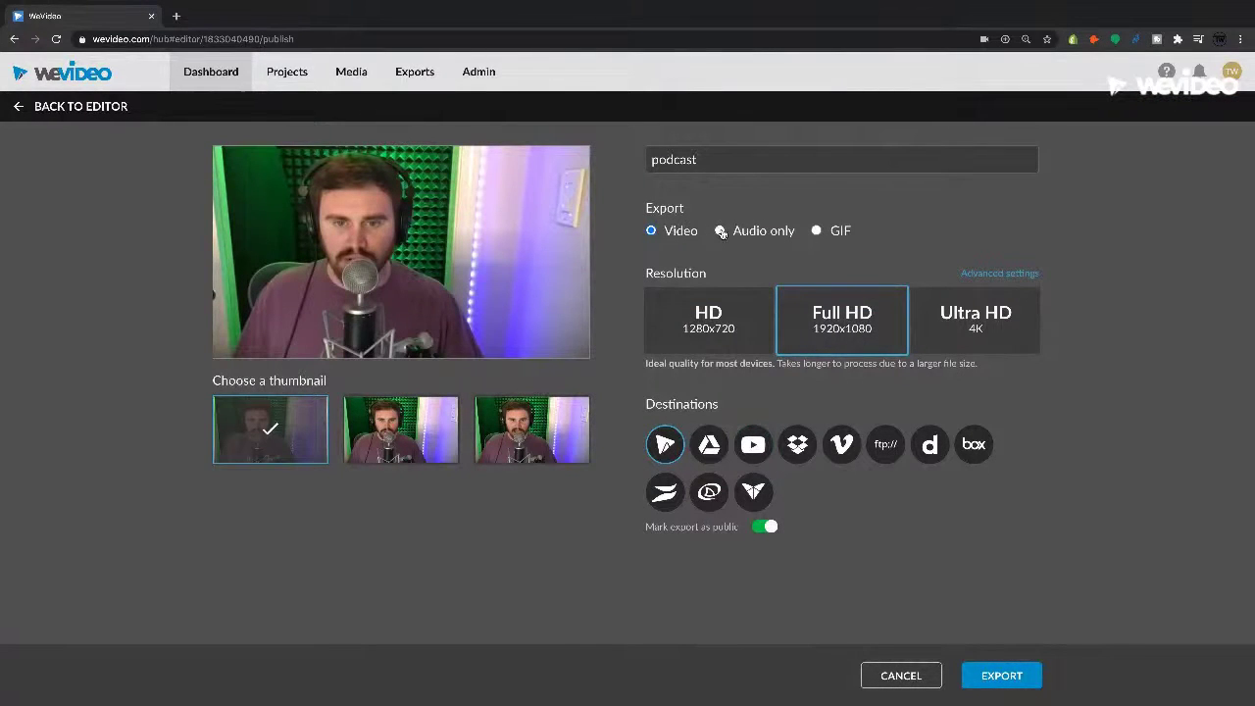
- Export the edit as audio only and return to the editor
left_click(721, 231)
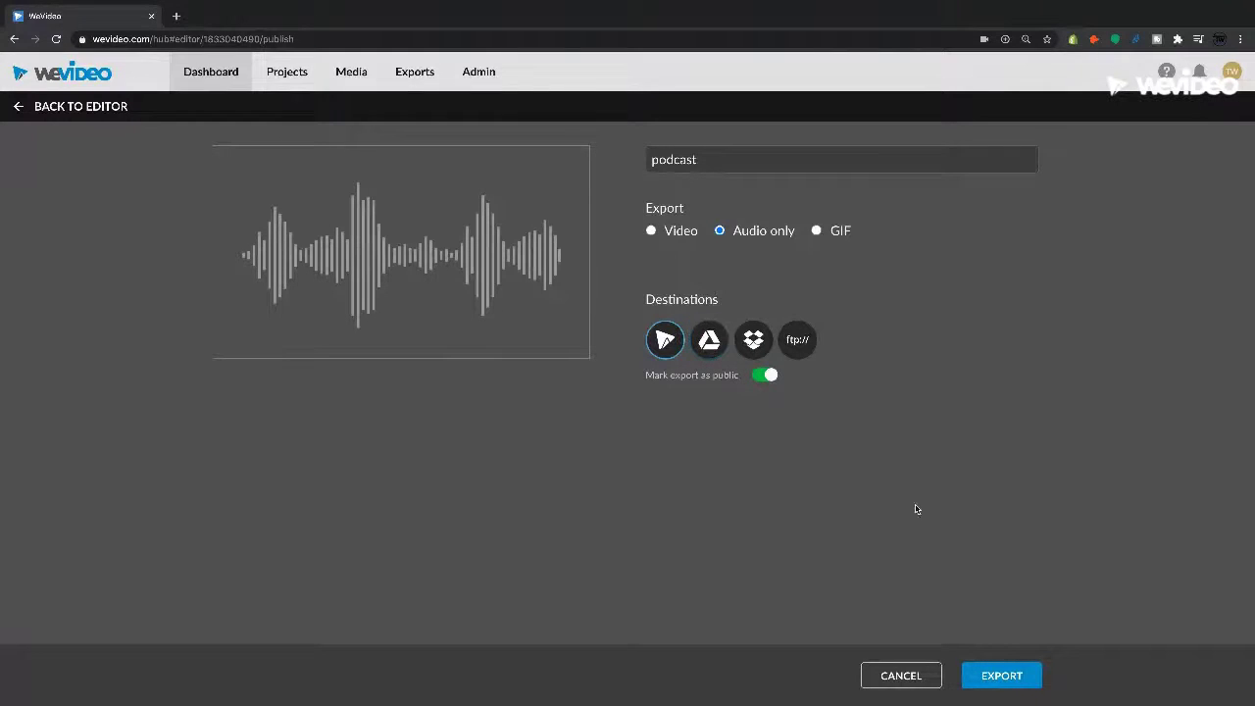
left_click(998, 674)
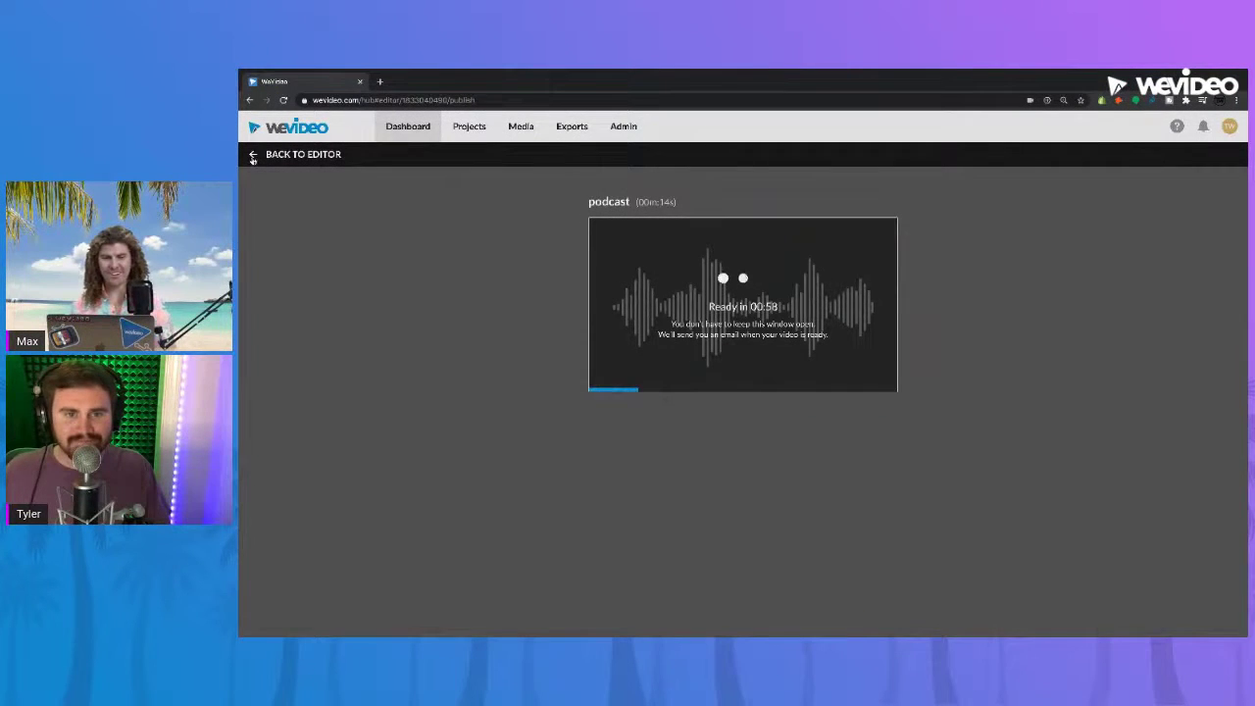
left_click(252, 159)
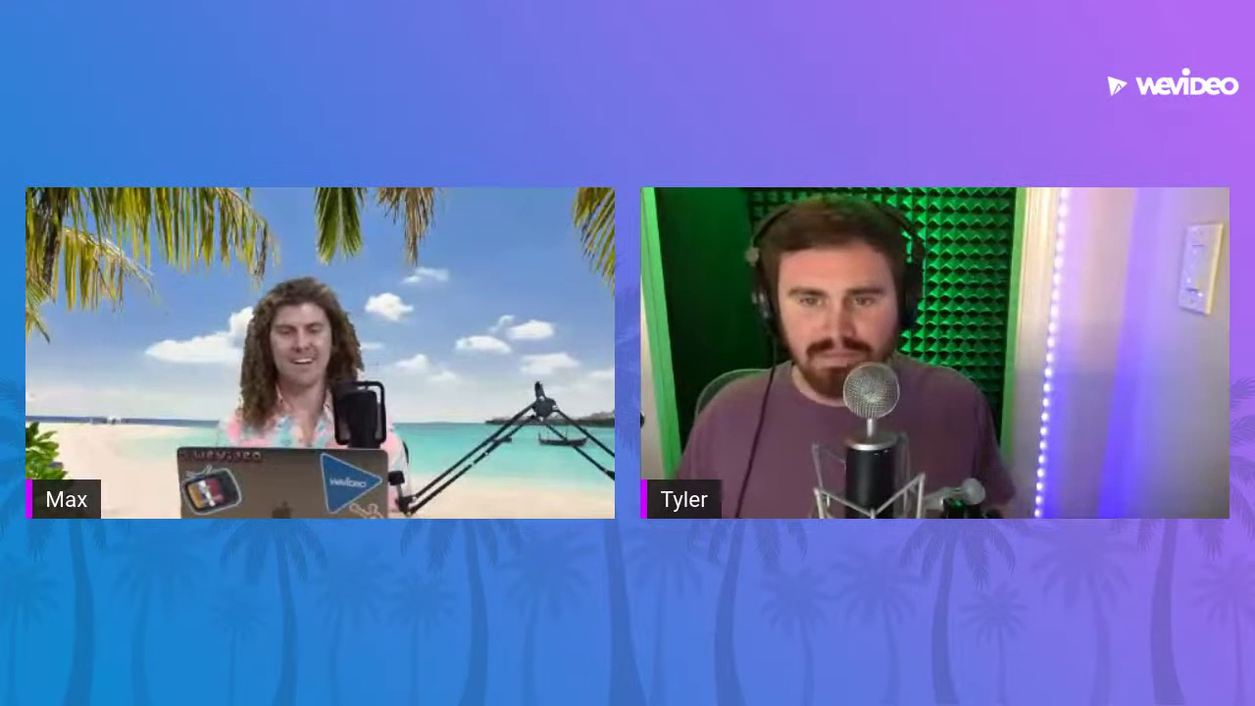
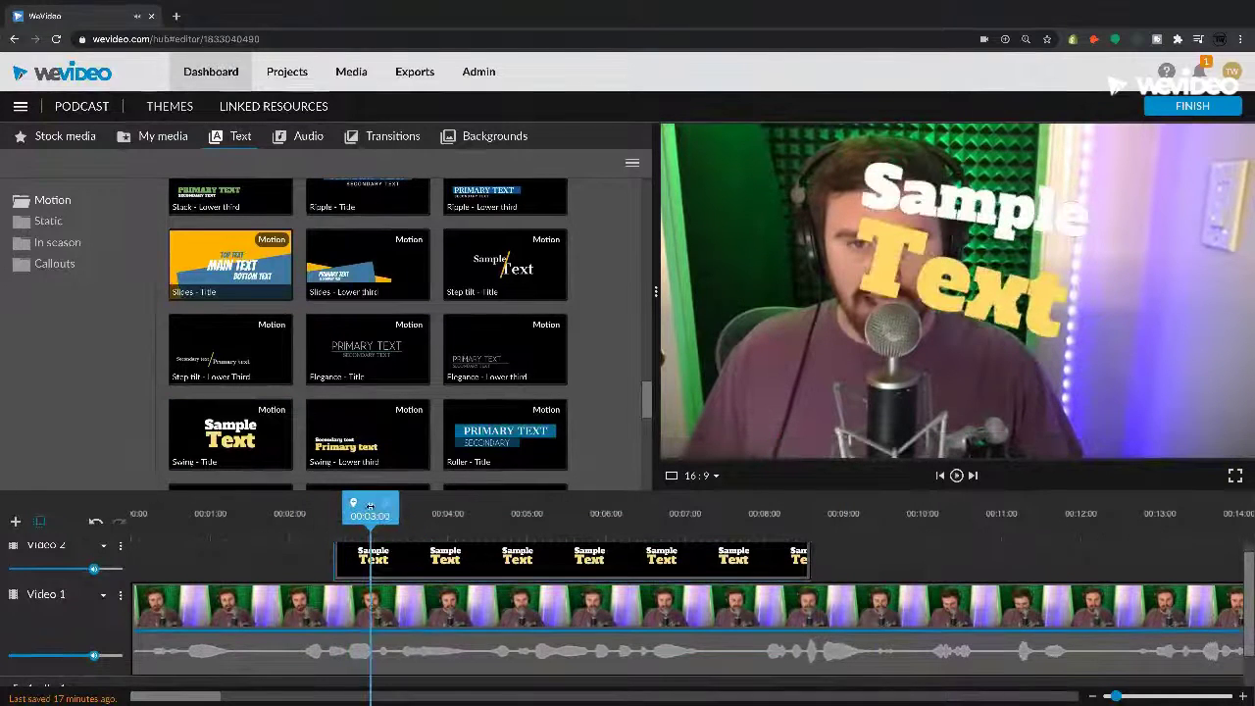
- Preview the Swing title over the webcam clip and delete it from the Video 2 track
left_click(444, 513)
left_click(452, 513)
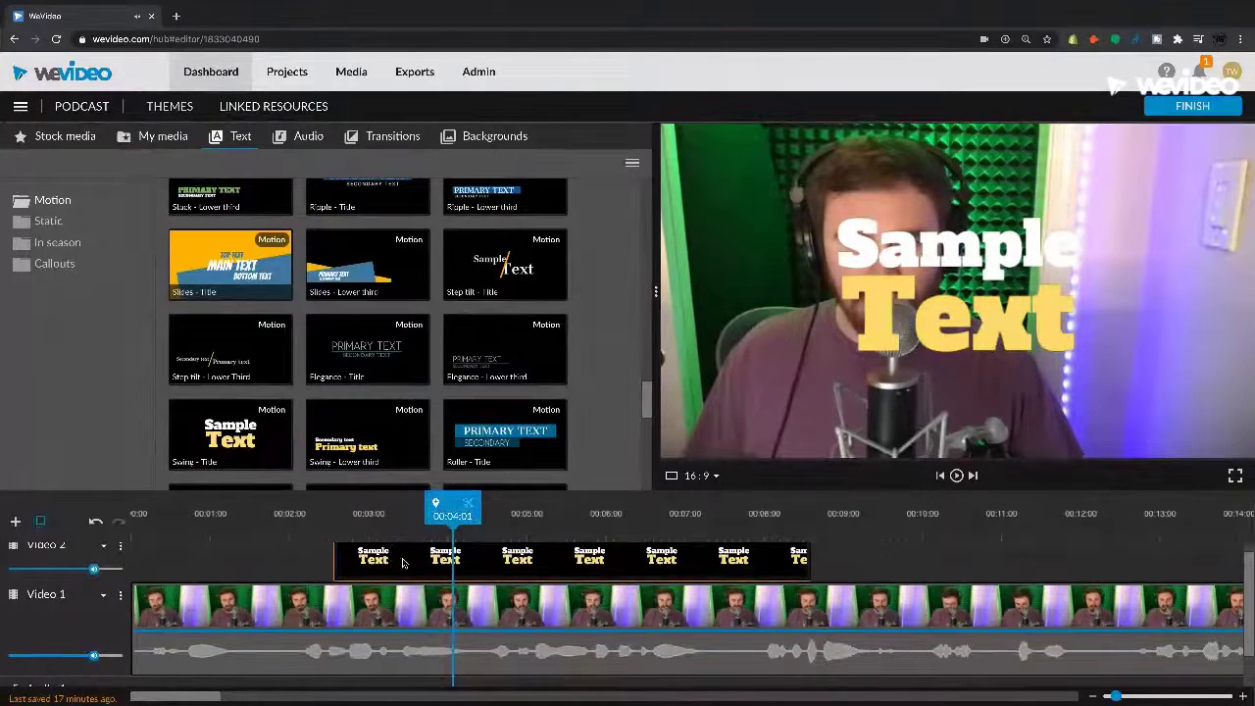
left_click(217, 513)
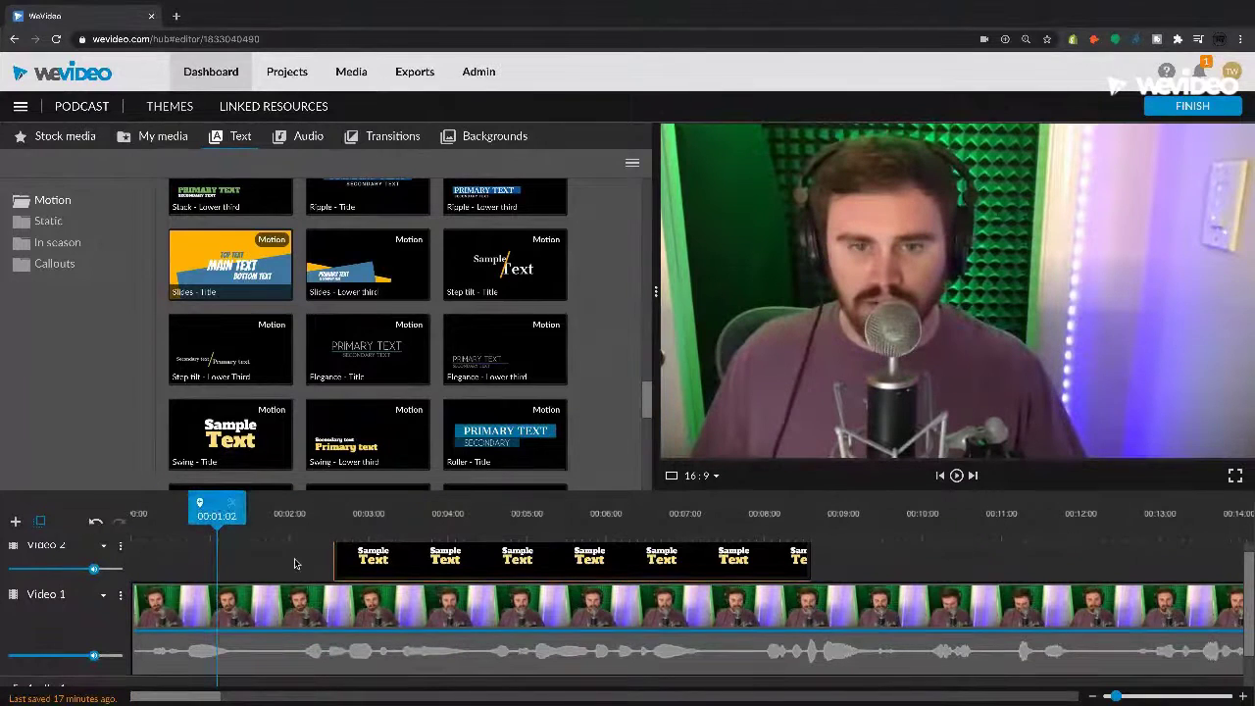
scroll(295, 564, "up", 1)
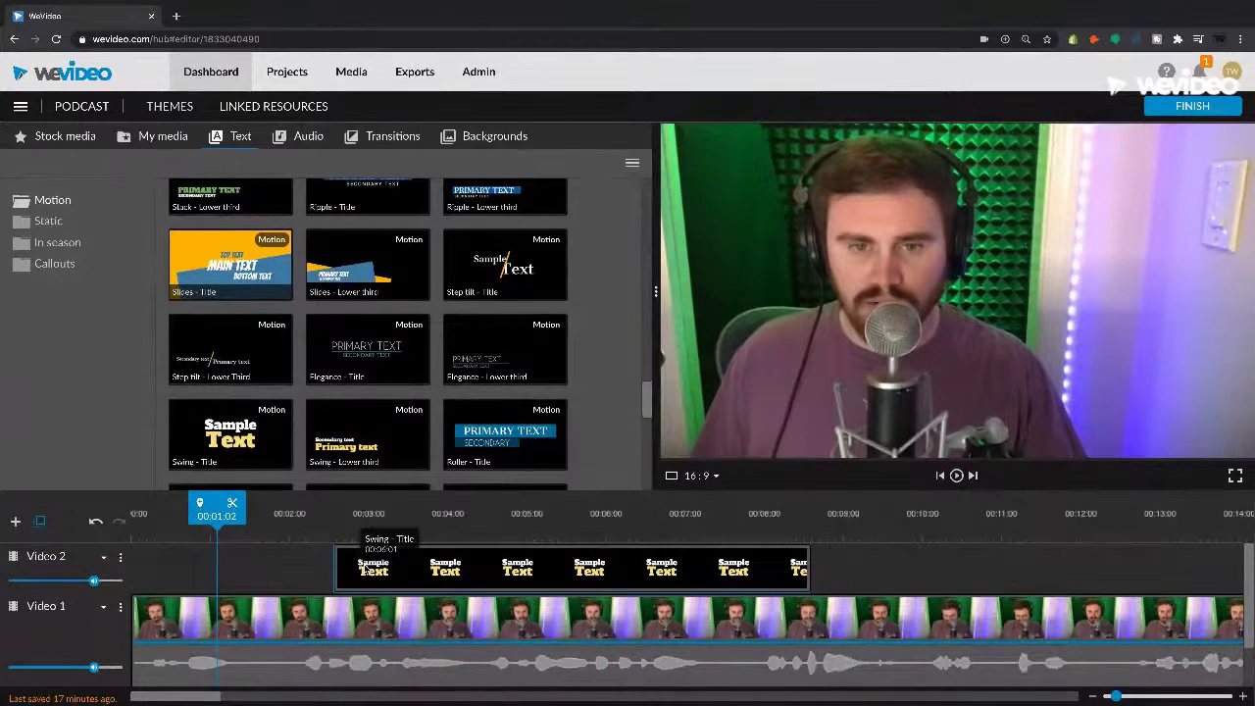
key("Delete")
- Add the static Basic text to the Video 2 track just after the one-second mark and show it at 00:01:16
left_click(47, 224)
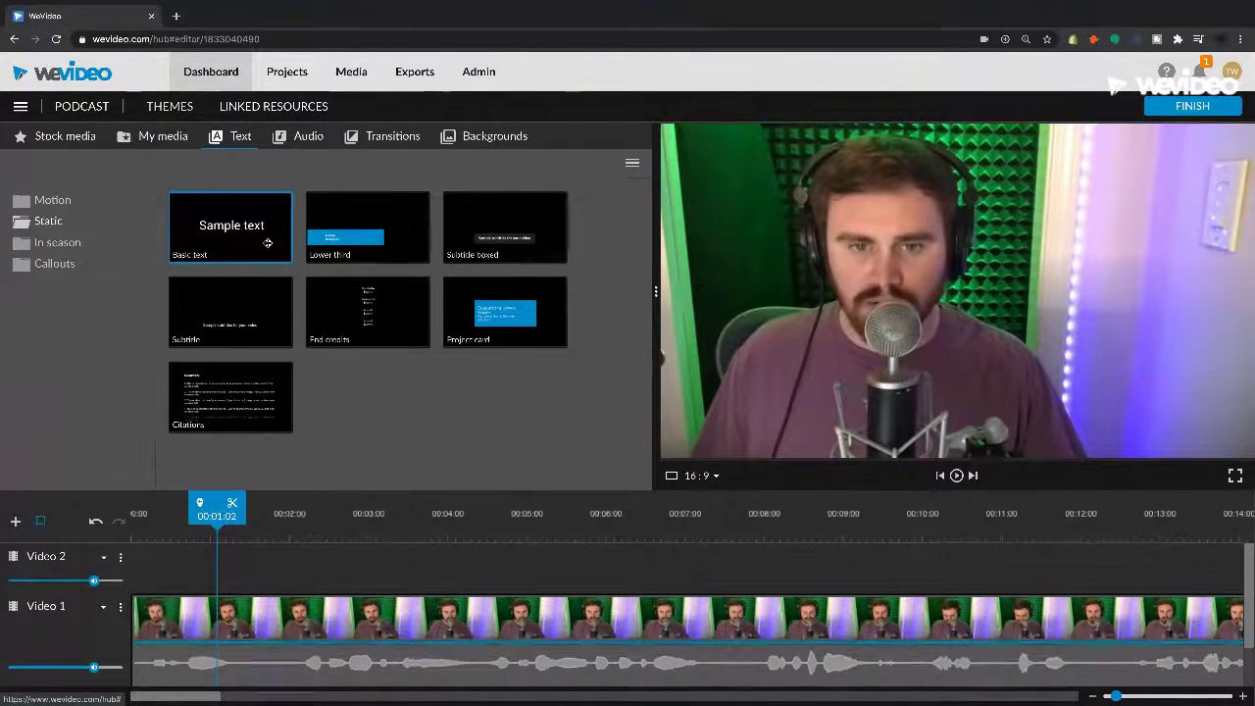
left_click(253, 249)
left_click_drag(250, 242, 257, 561)
left_click(264, 555)
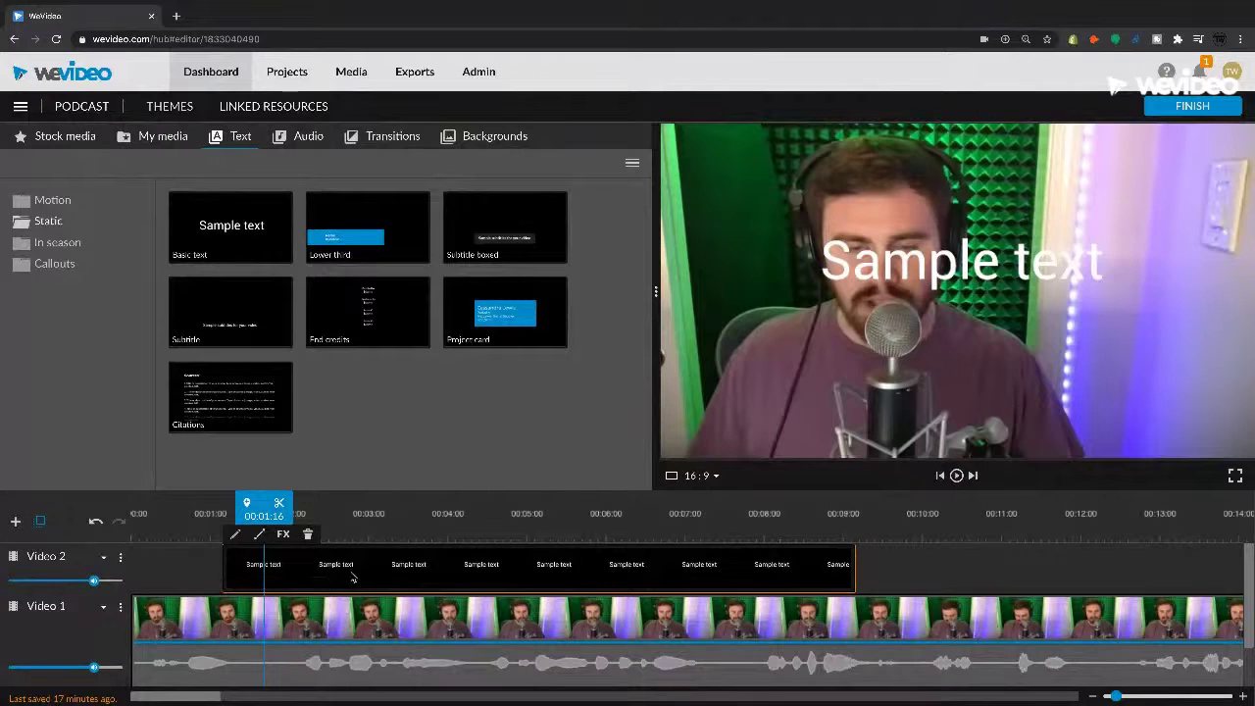
- Edit the Basic text clip at 00:04:03, reducing its size to 134 and moving it to about x 602, y 211
left_click(365, 515)
left_click_drag(366, 515, 457, 515)
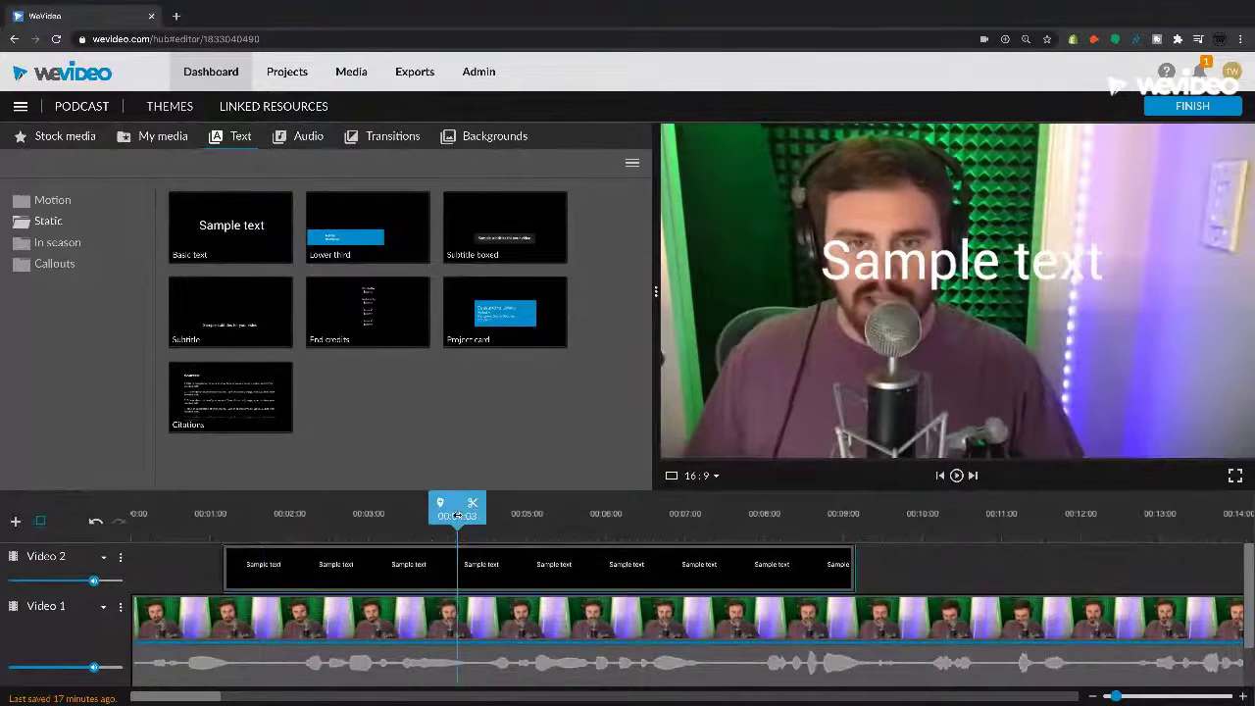
left_click(494, 557)
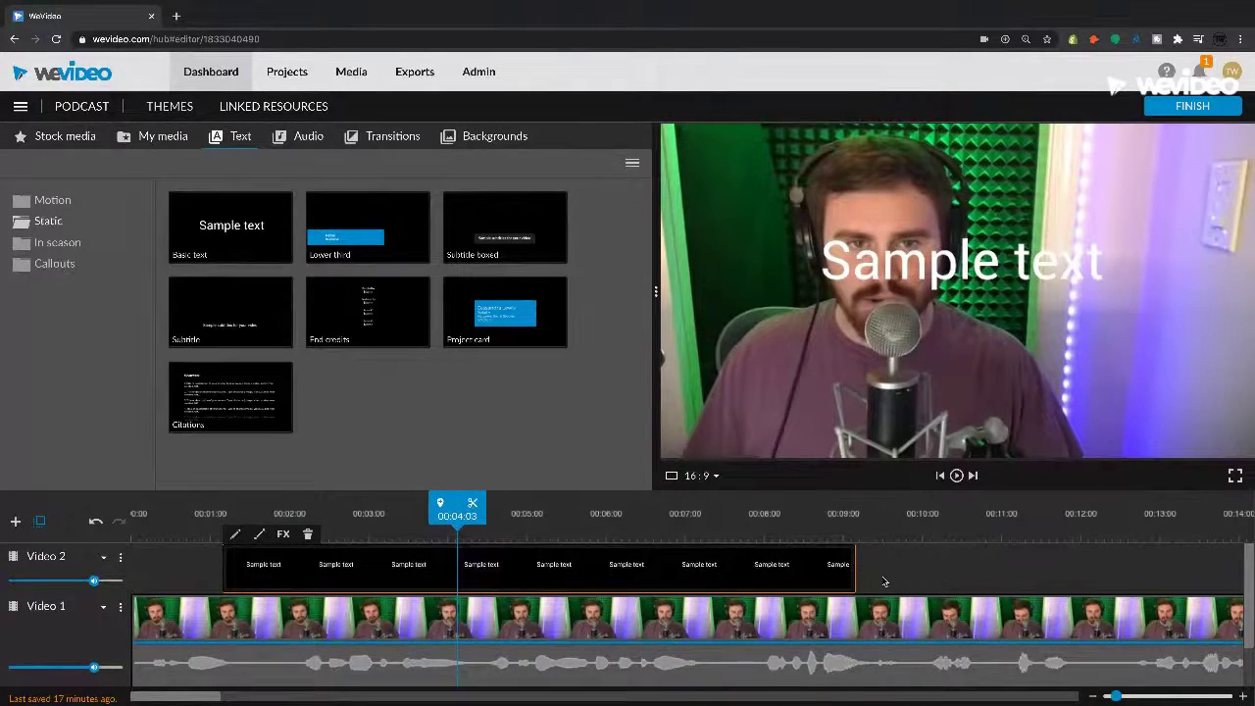
left_click(236, 537)
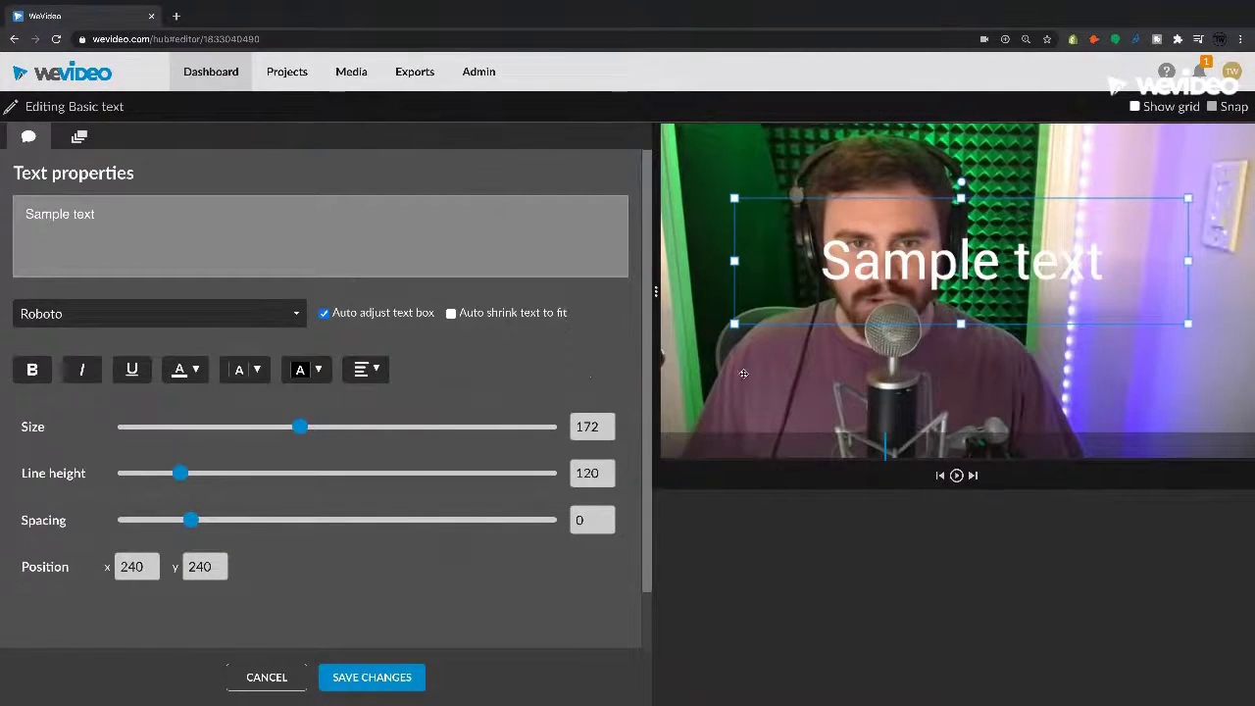
left_click_drag(943, 320, 680, 233)
left_click_drag(300, 433, 259, 434)
left_click_drag(1004, 204, 1030, 253)
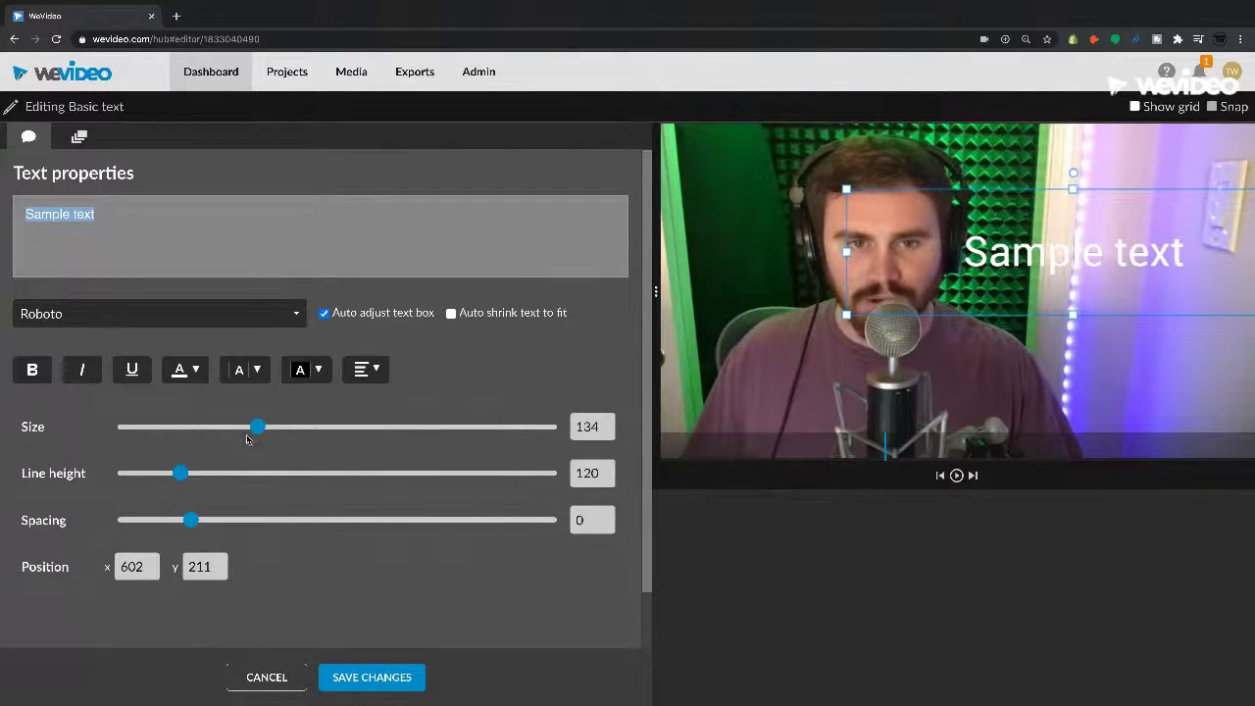
- Replace the sample text with Title and color it red (#ff0000)
left_click(167, 233)
key("ctrl+a")
type("Title")
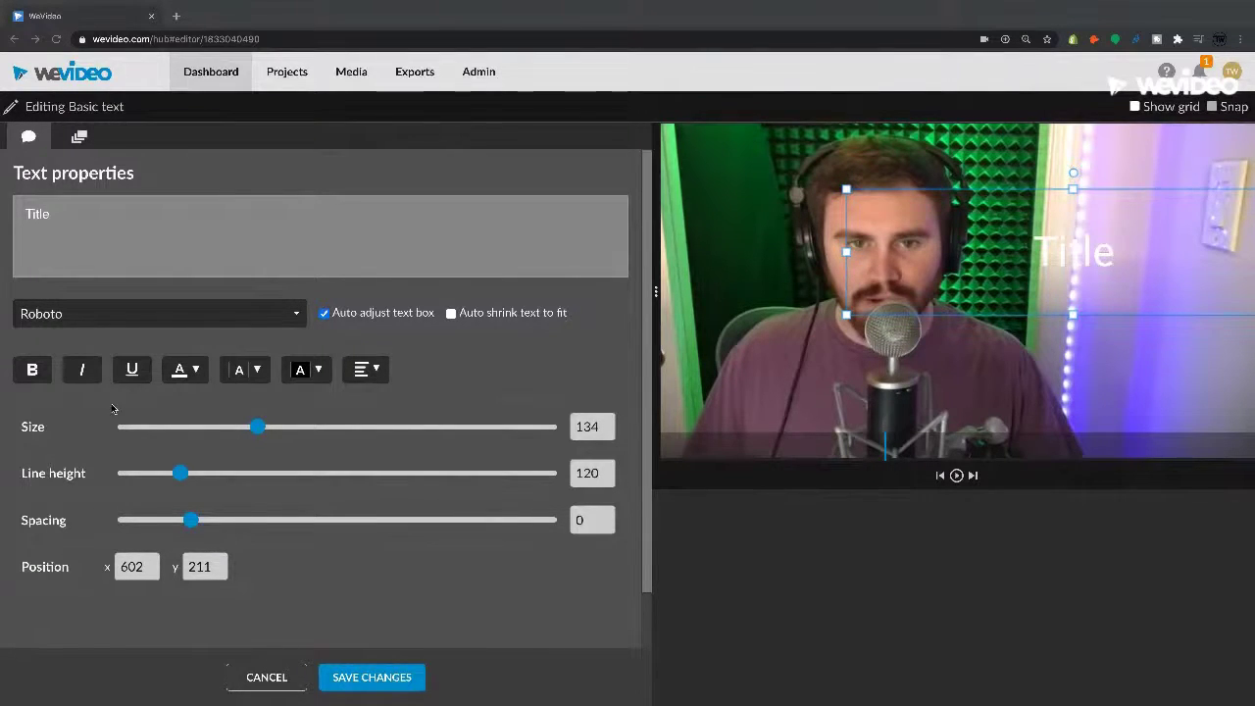
left_click(196, 372)
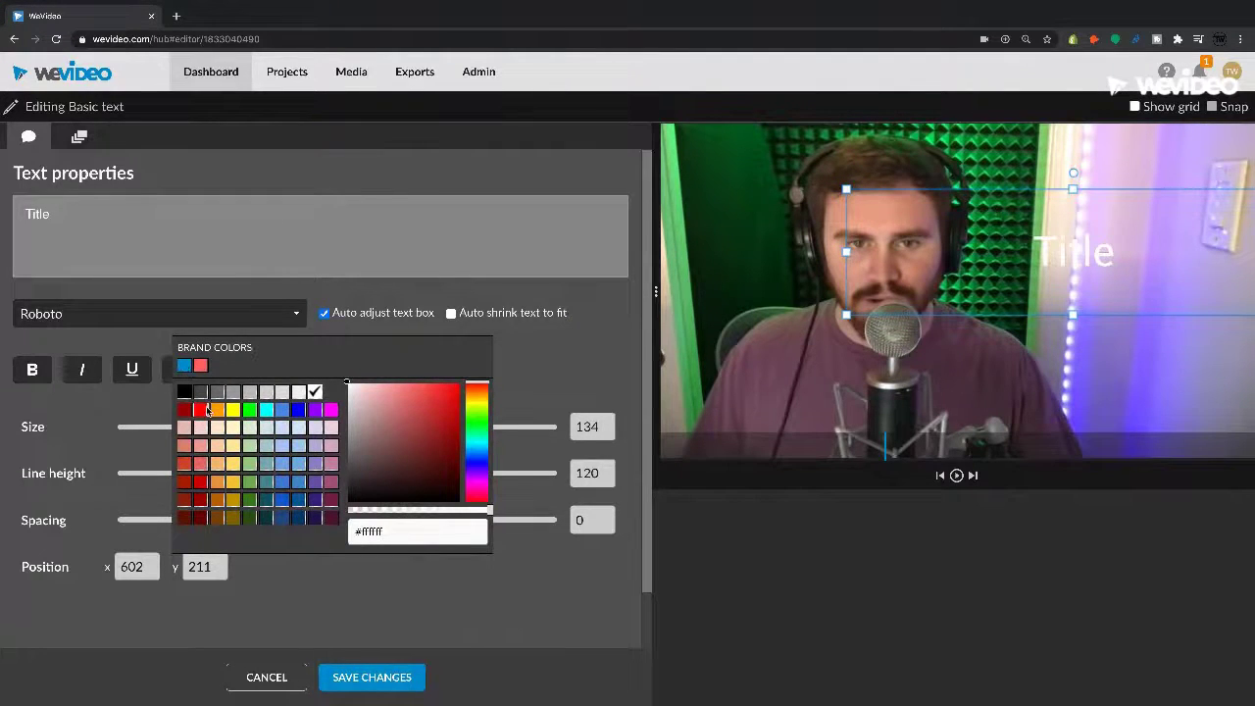
left_click(207, 410)
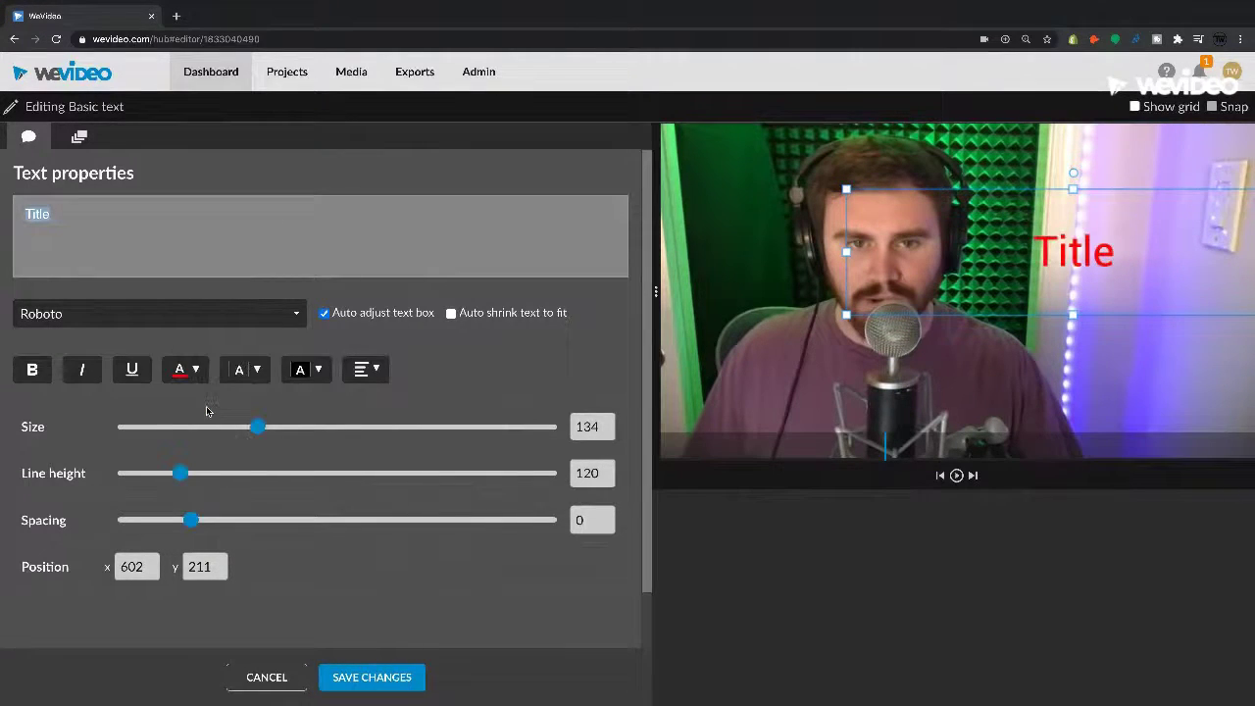
- Give the title text box the coral brand color as its background and set the text color to black
left_click(319, 370)
left_click(320, 367)
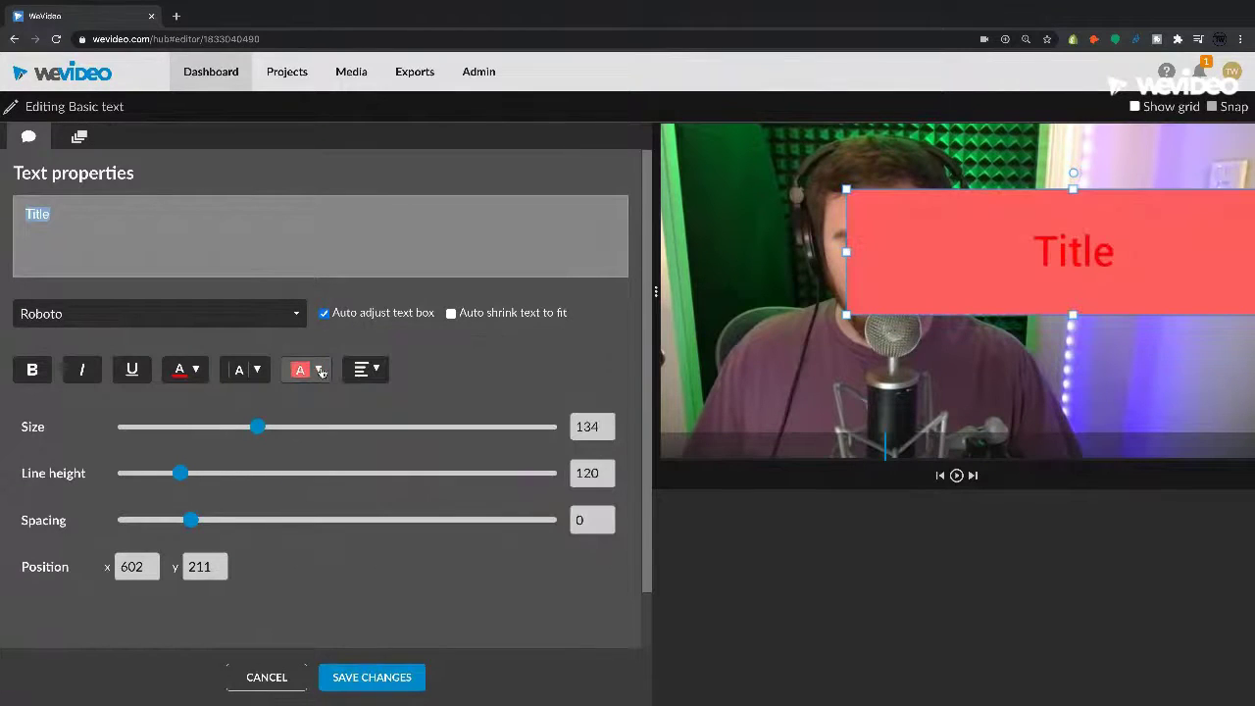
left_click(196, 370)
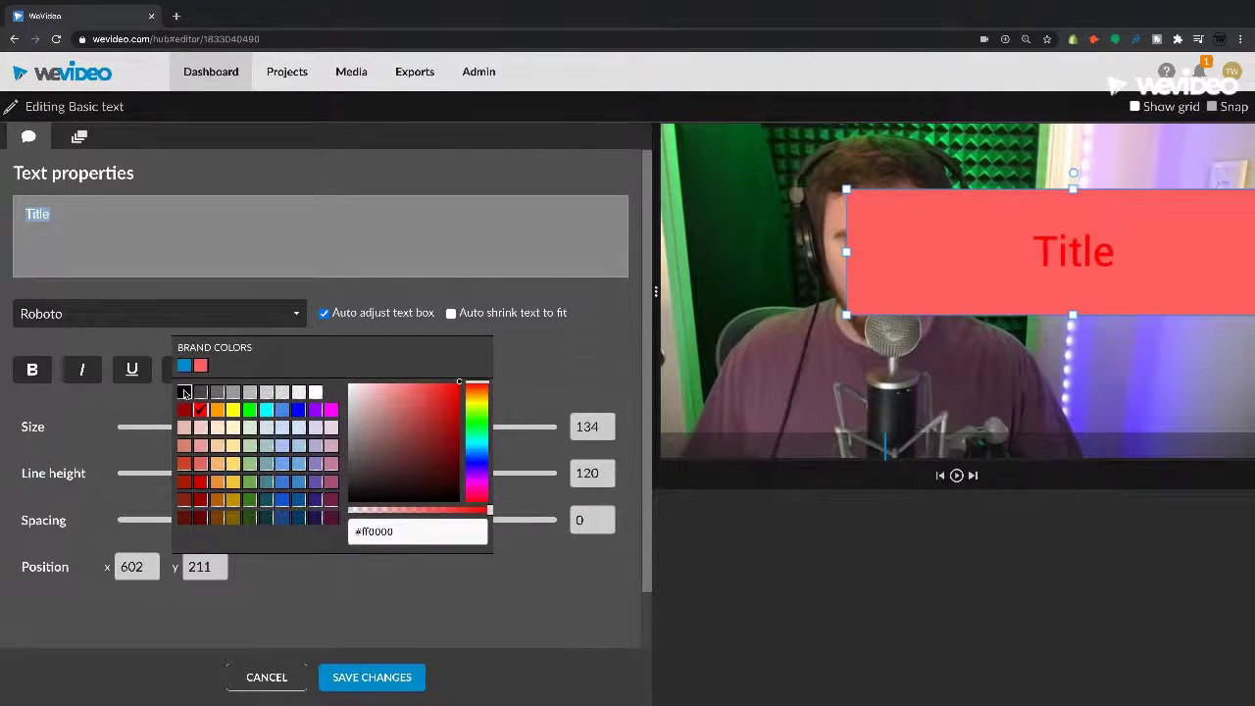
left_click(184, 394)
- Reduce the title's size to 96, move its box to about x 241, y 559 in the lower frame, and save the changes
left_click_drag(944, 214, 854, 372)
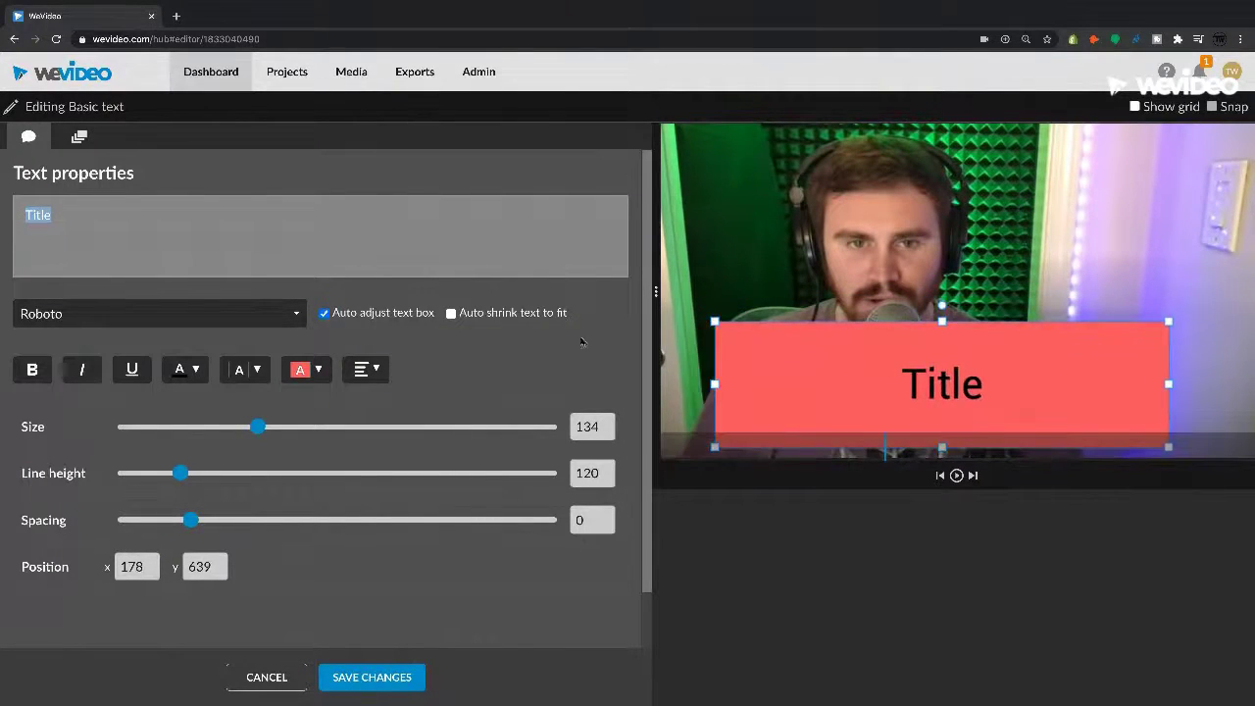
left_click_drag(257, 427, 216, 430)
left_click_drag(899, 384, 920, 361)
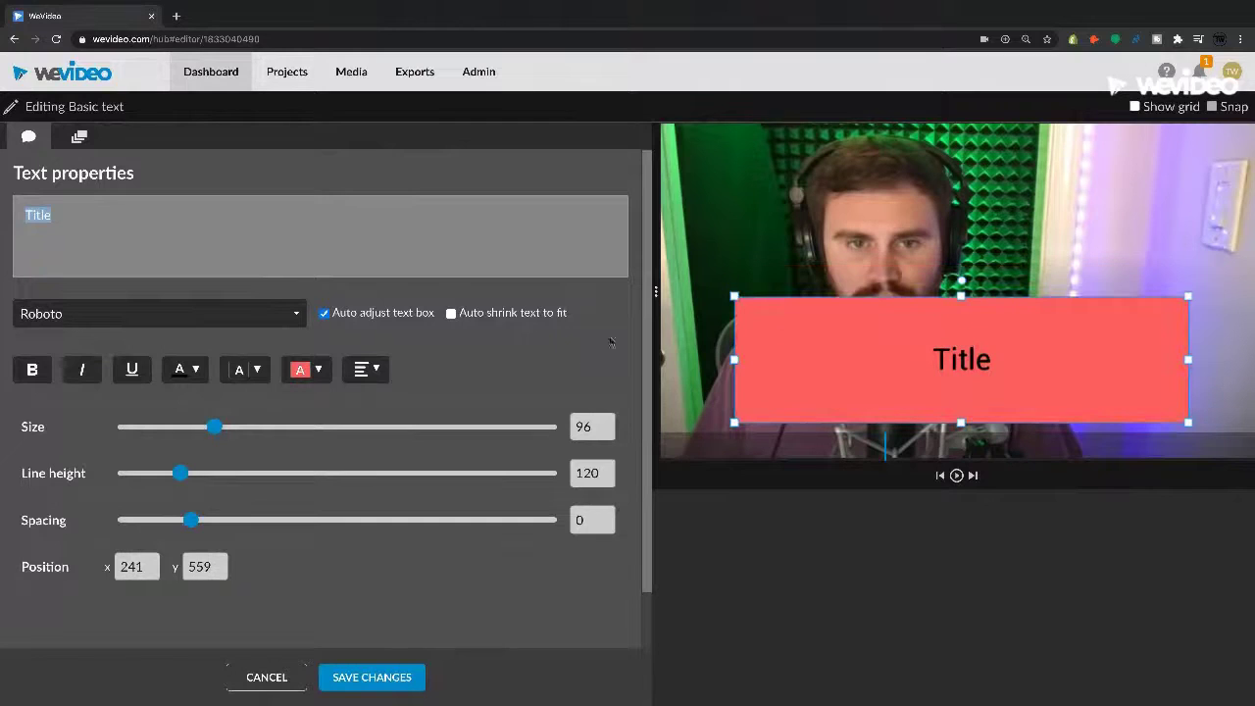
left_click(363, 677)
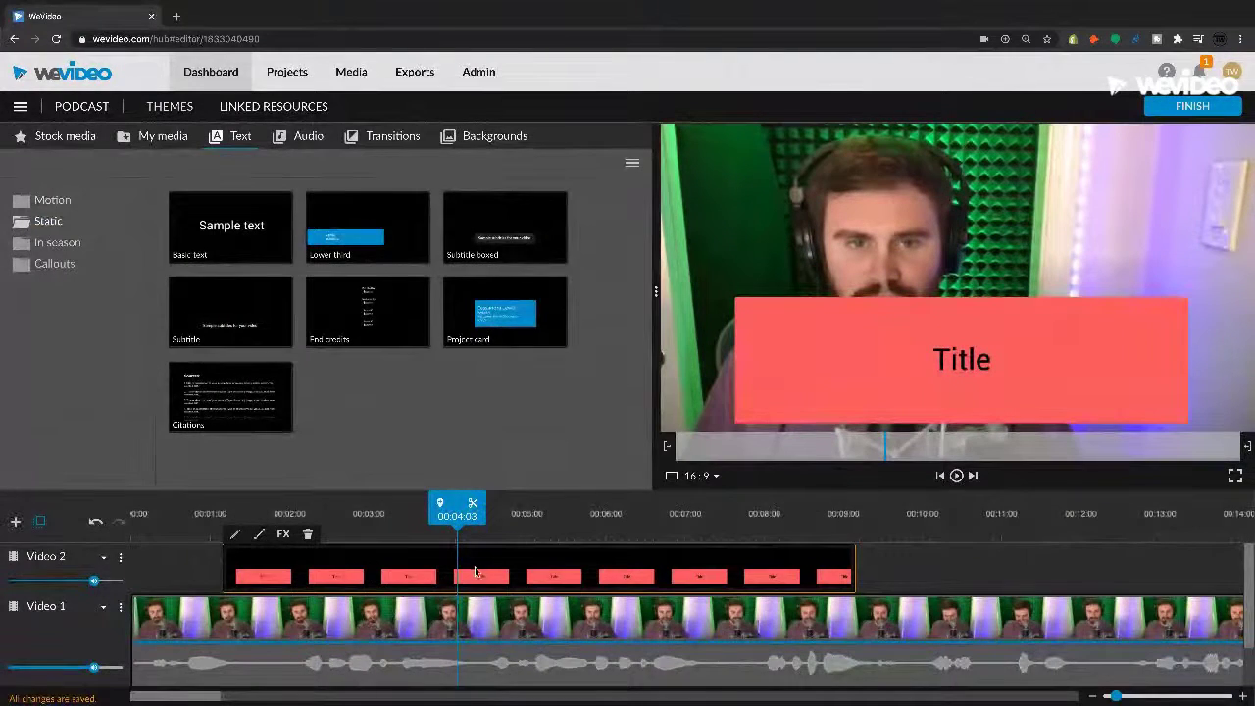
- Animate the title from scale 0.01 at the start to scale 1 at the end, and save the changes
double_click(429, 577)
left_click(80, 139)
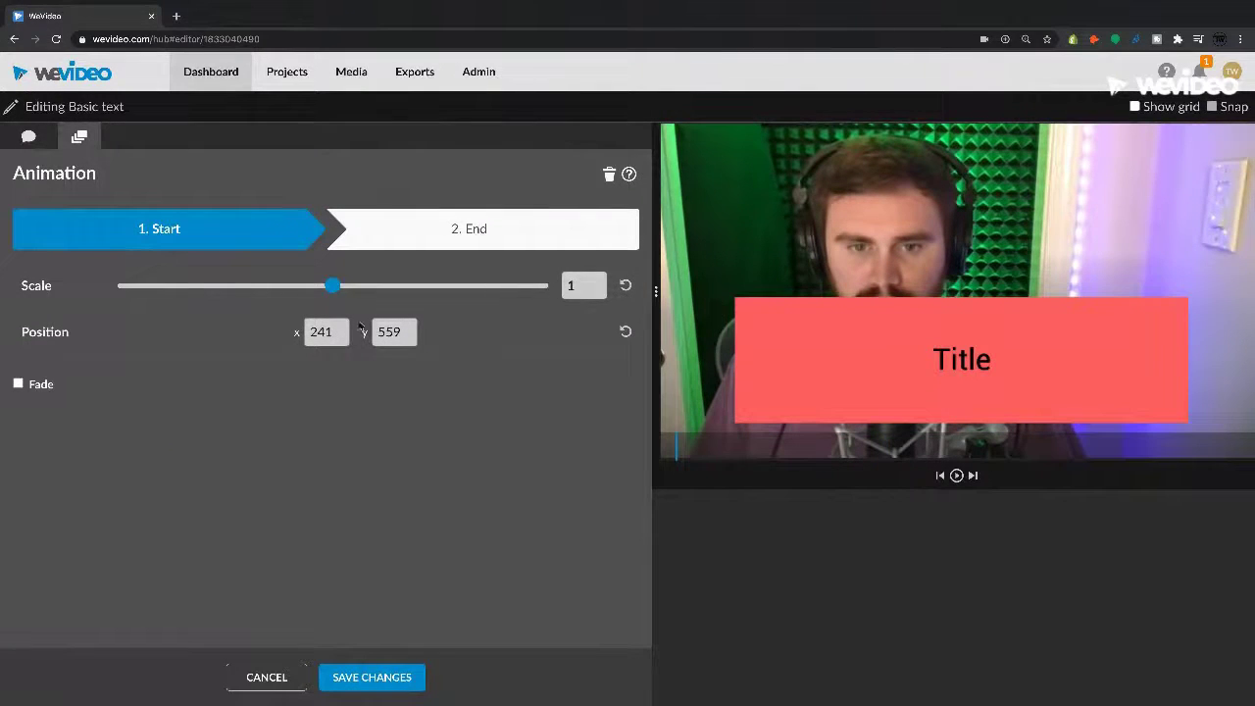
left_click_drag(321, 285, 32, 291)
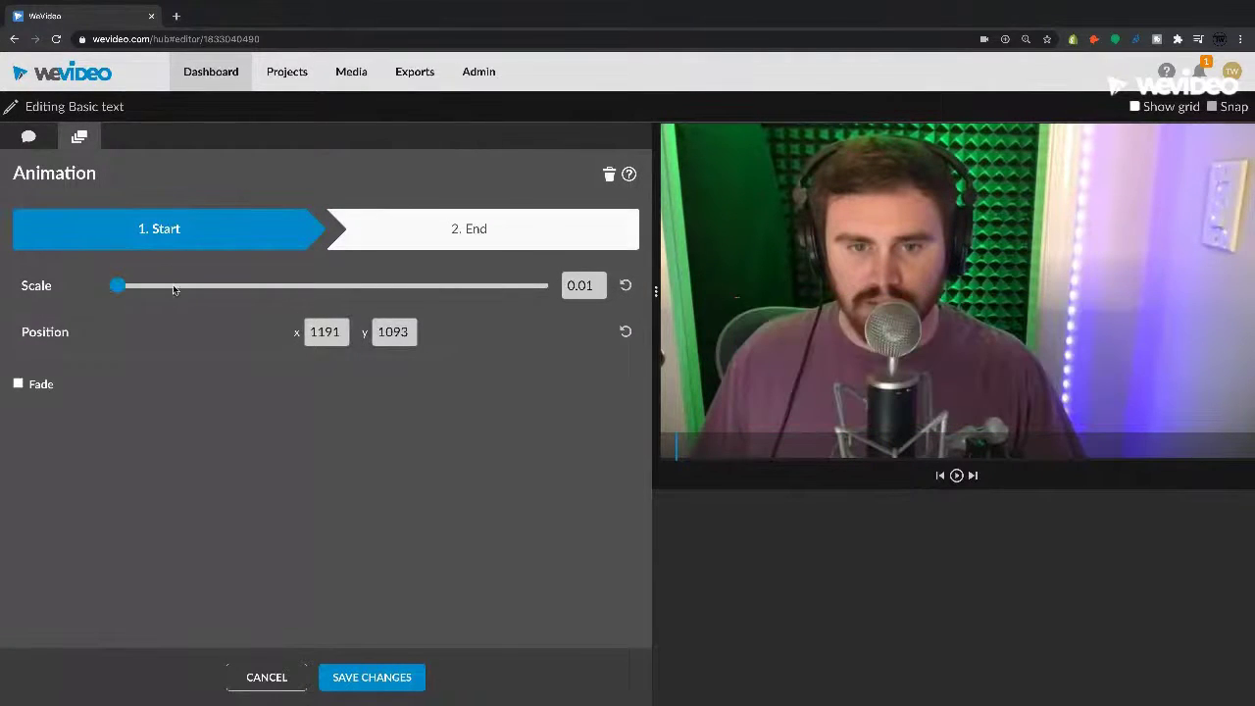
left_click(461, 245)
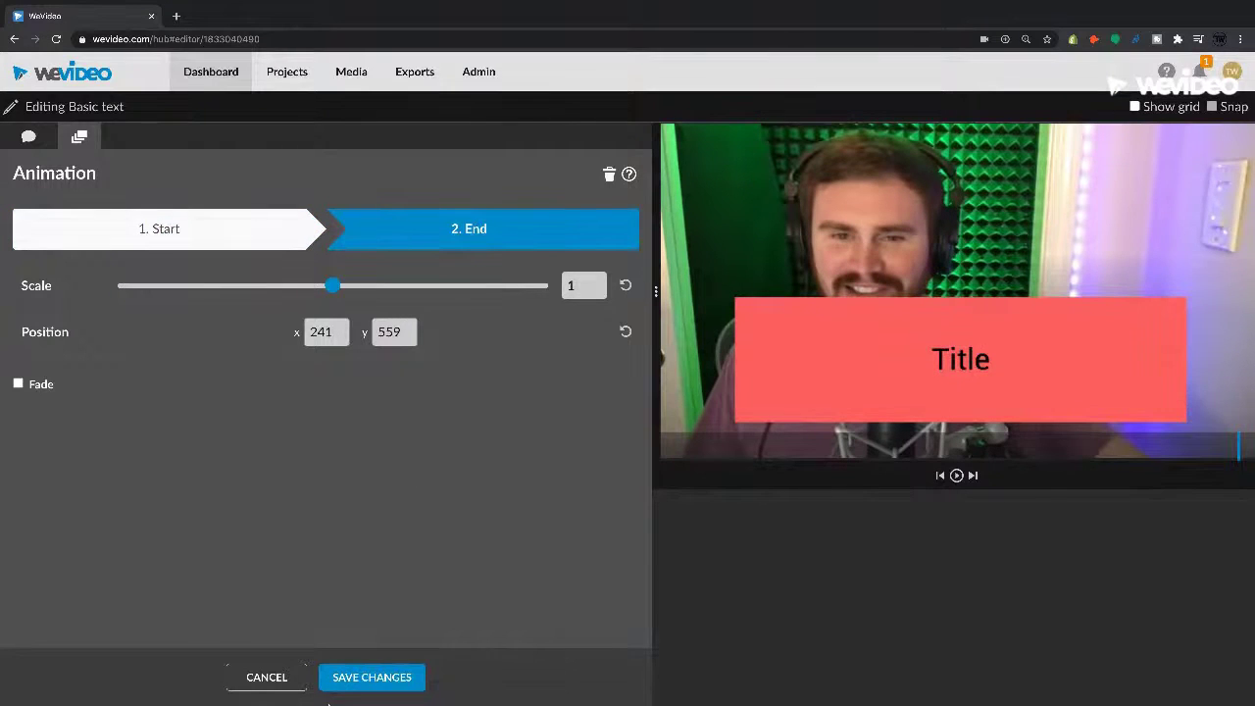
left_click(345, 674)
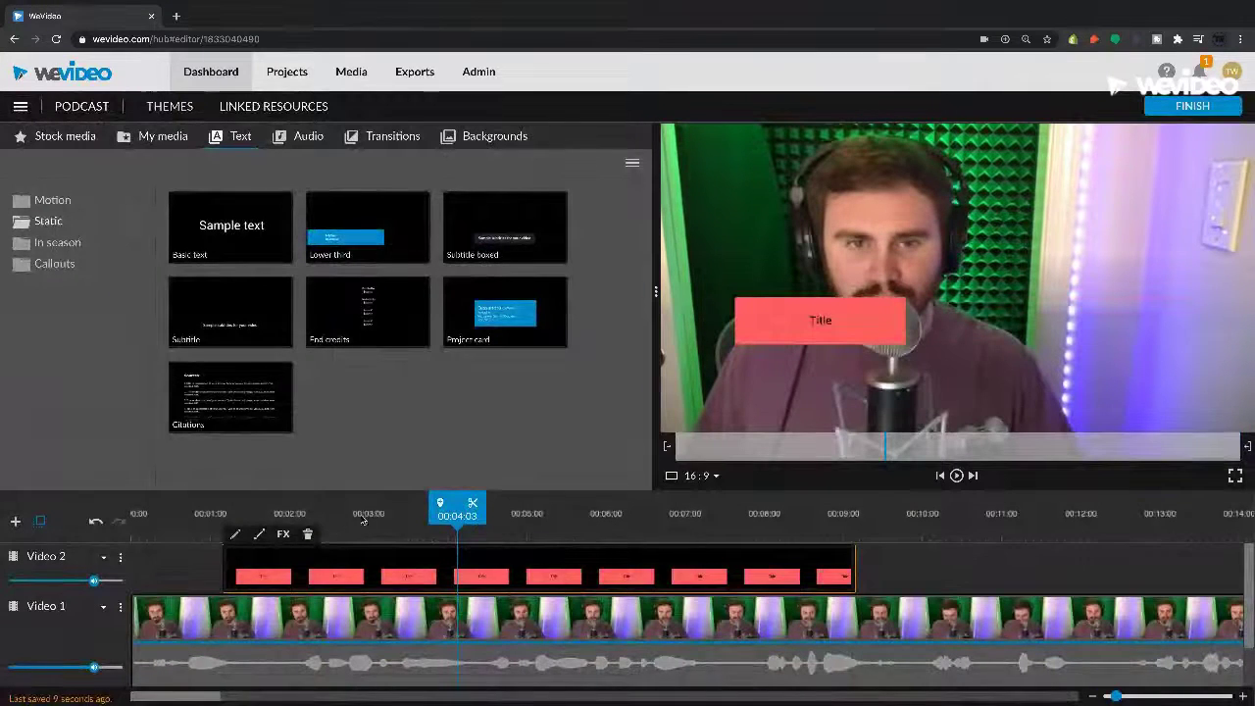
- Preview the title animation, and speed it up by shortening the title clip to end just before 00:04:00 on Video 2
left_click(220, 514)
key("space")
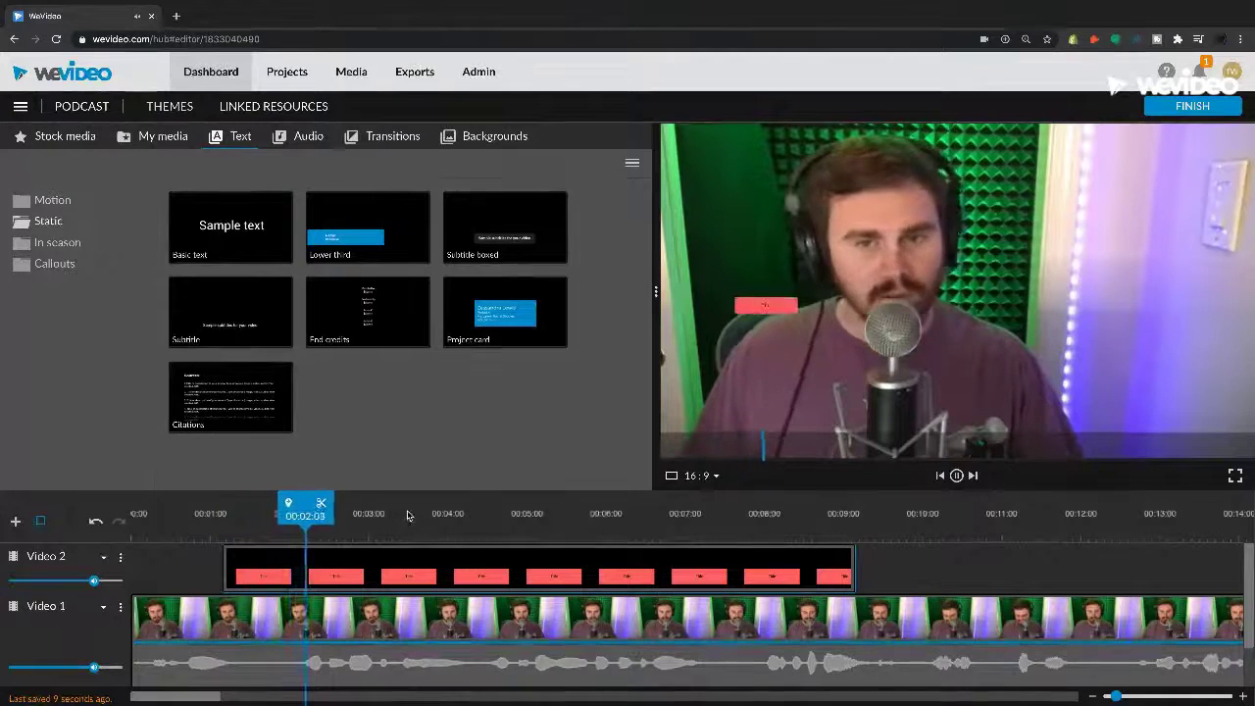
mouse_move(611, 569)
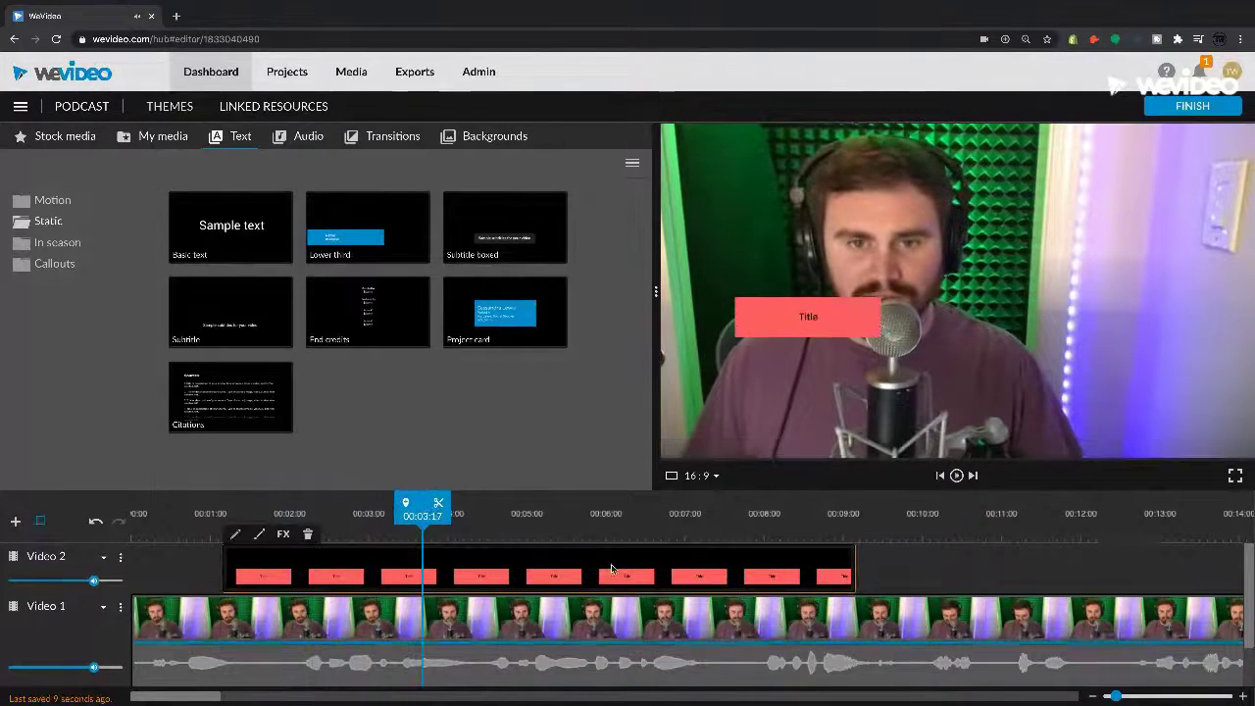
left_click_drag(852, 574, 438, 573)
left_click(138, 513)
key("space")
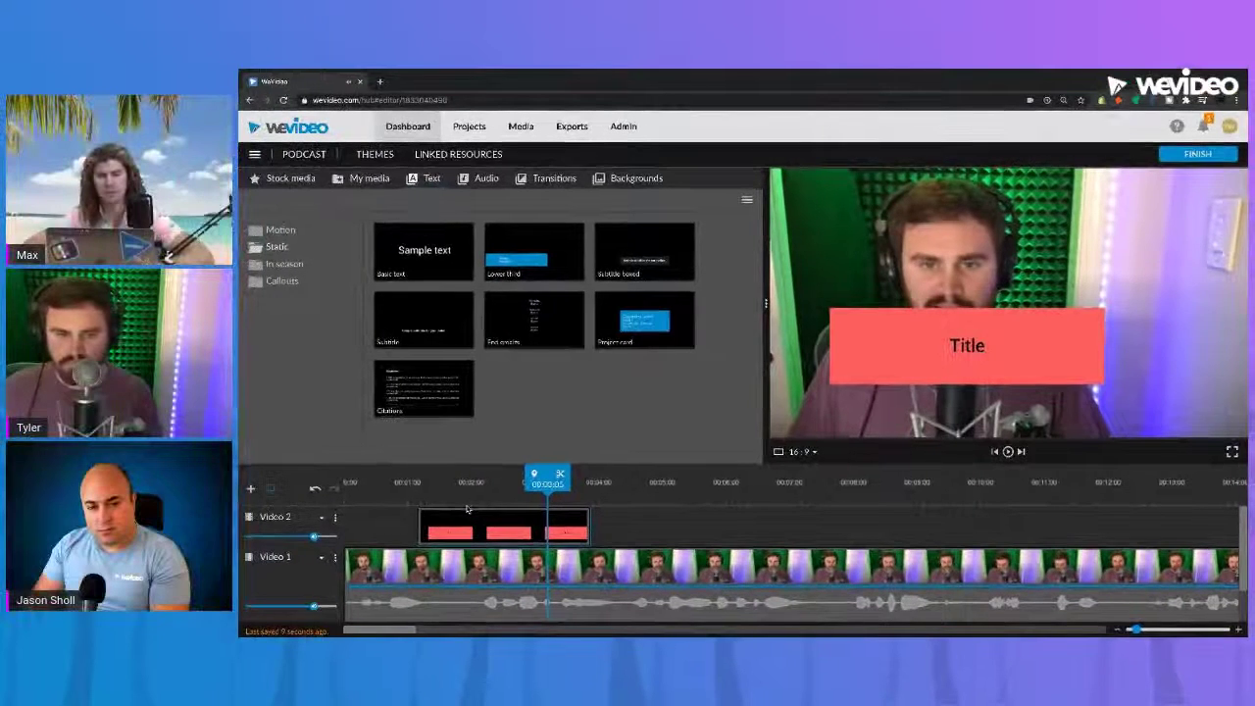
- Add a transition at the start of the shortened title clip on Video 2 and play it back
left_click(472, 531)
left_click(472, 531)
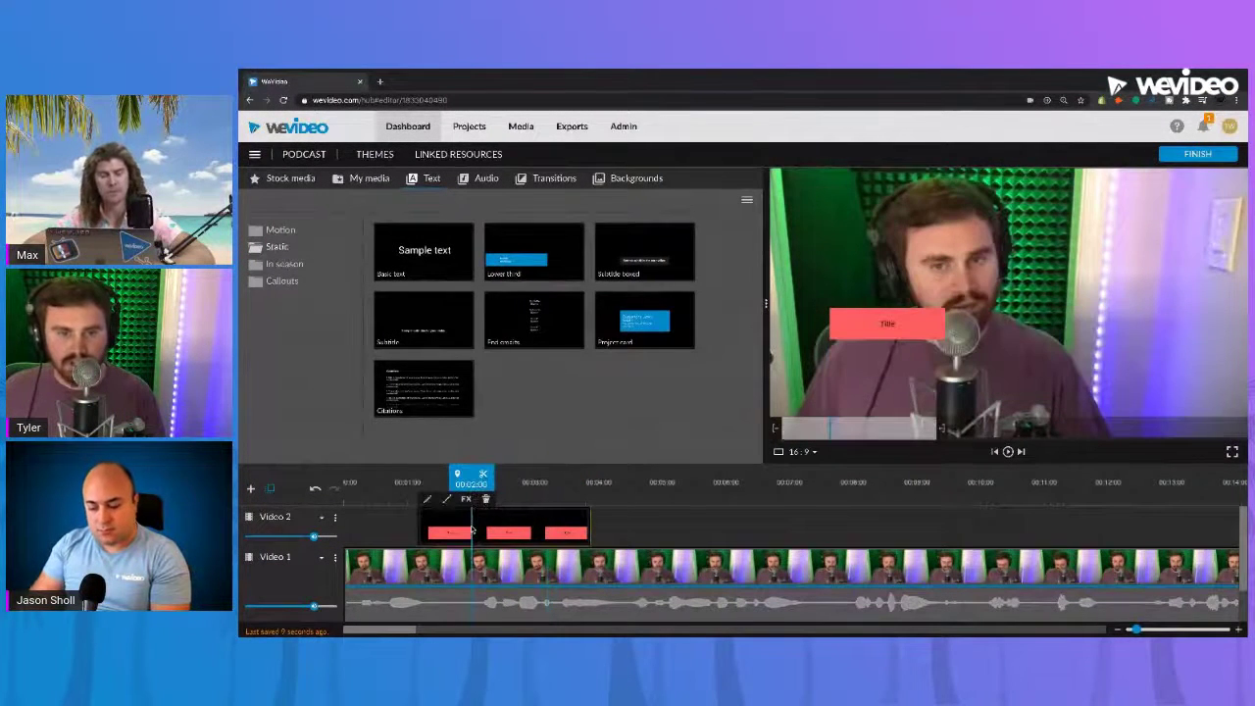
right_click(421, 528)
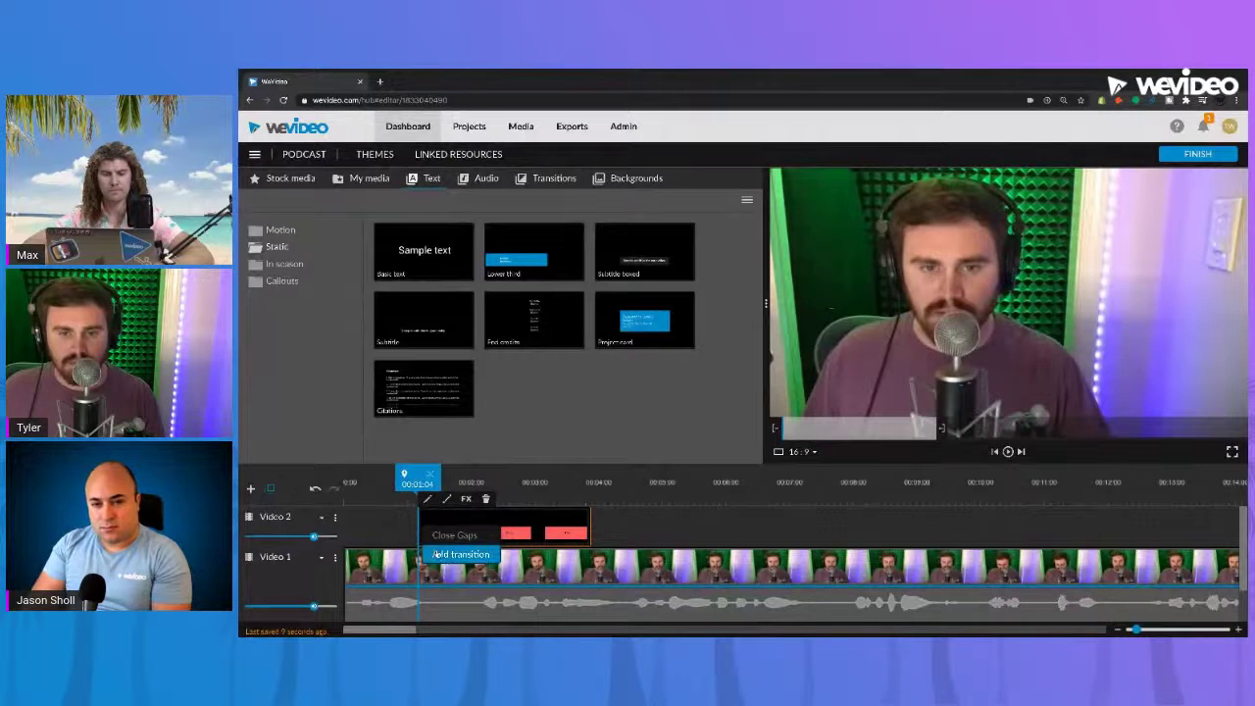
left_click(439, 555)
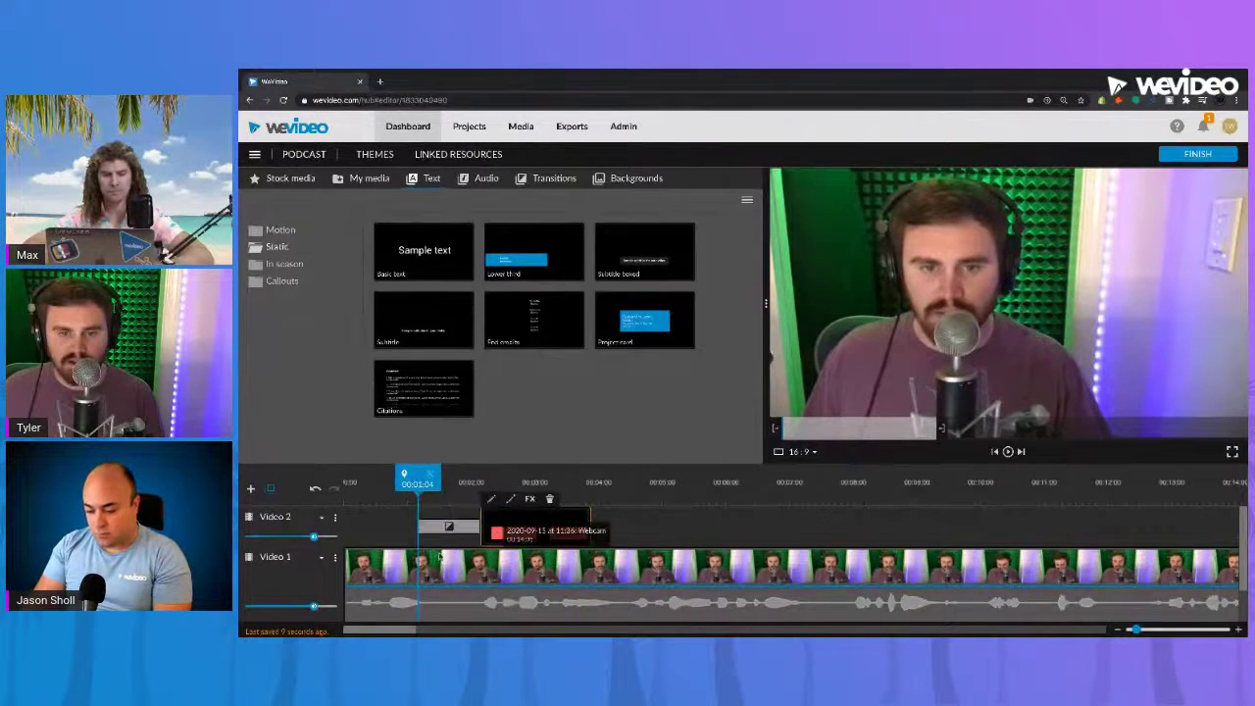
key("space")
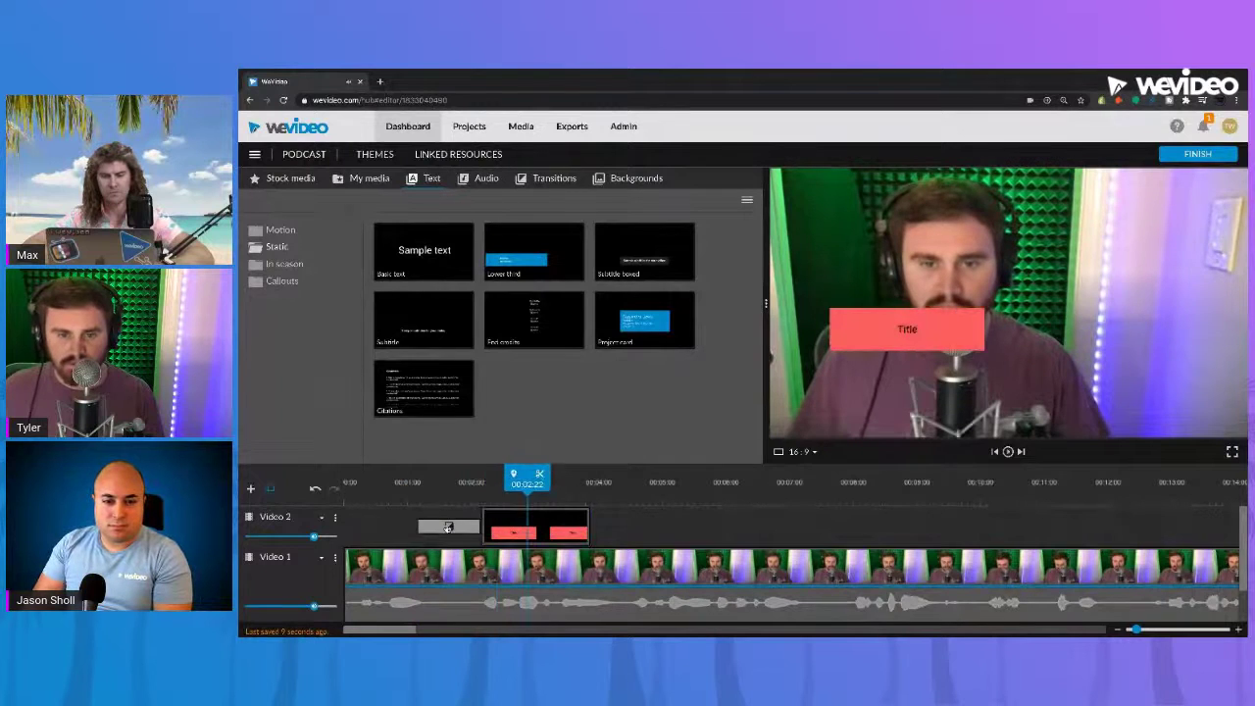
- Examine the types offered in the title transition's settings and in the Transitions library
left_click(457, 528)
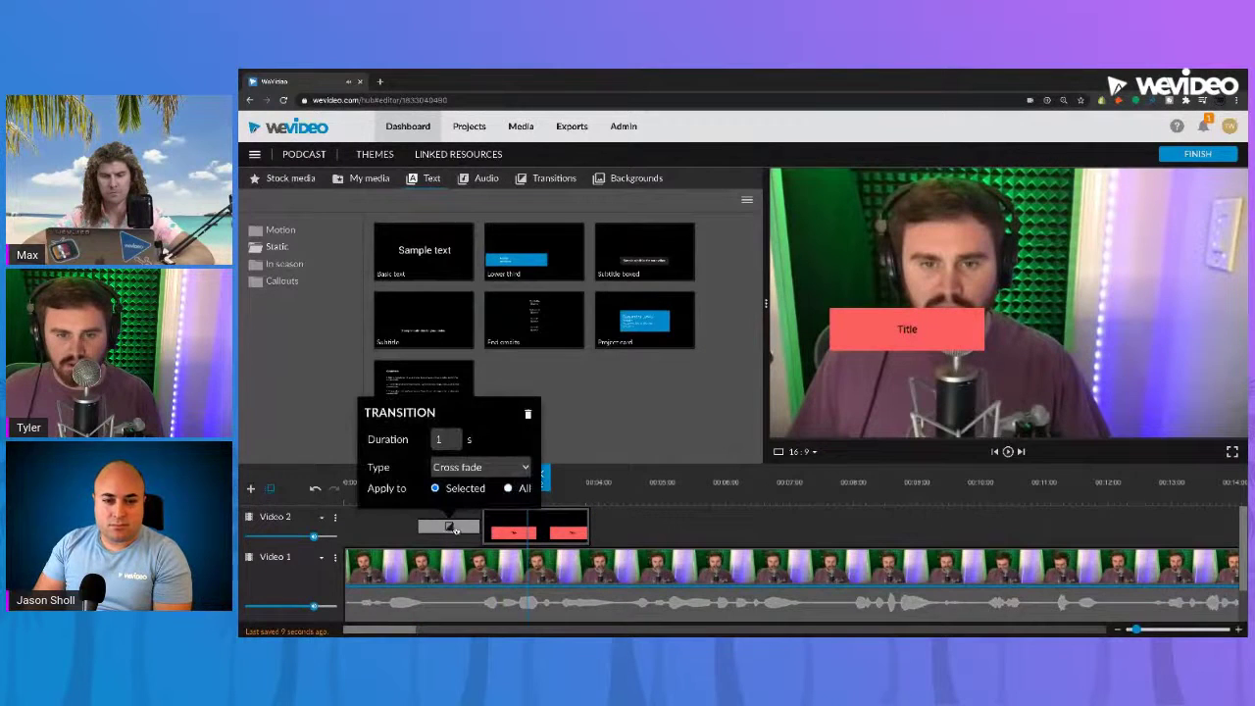
left_click(491, 470)
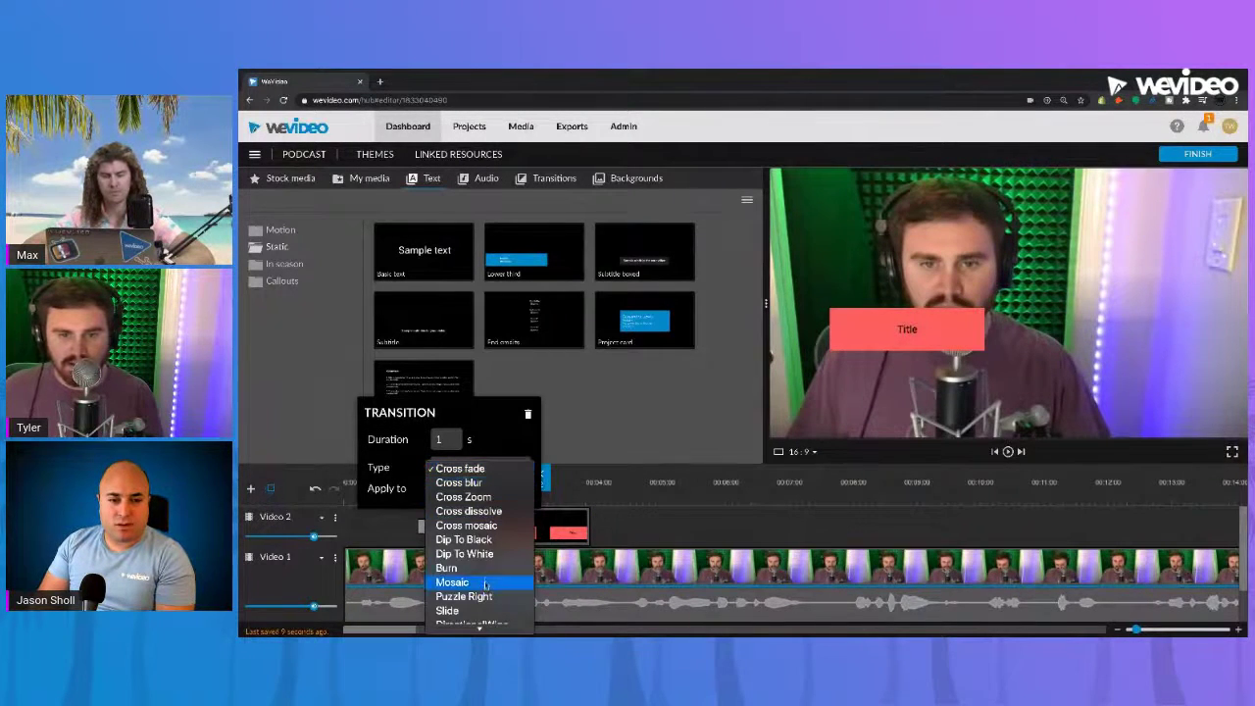
scroll(491, 578, "down", 2)
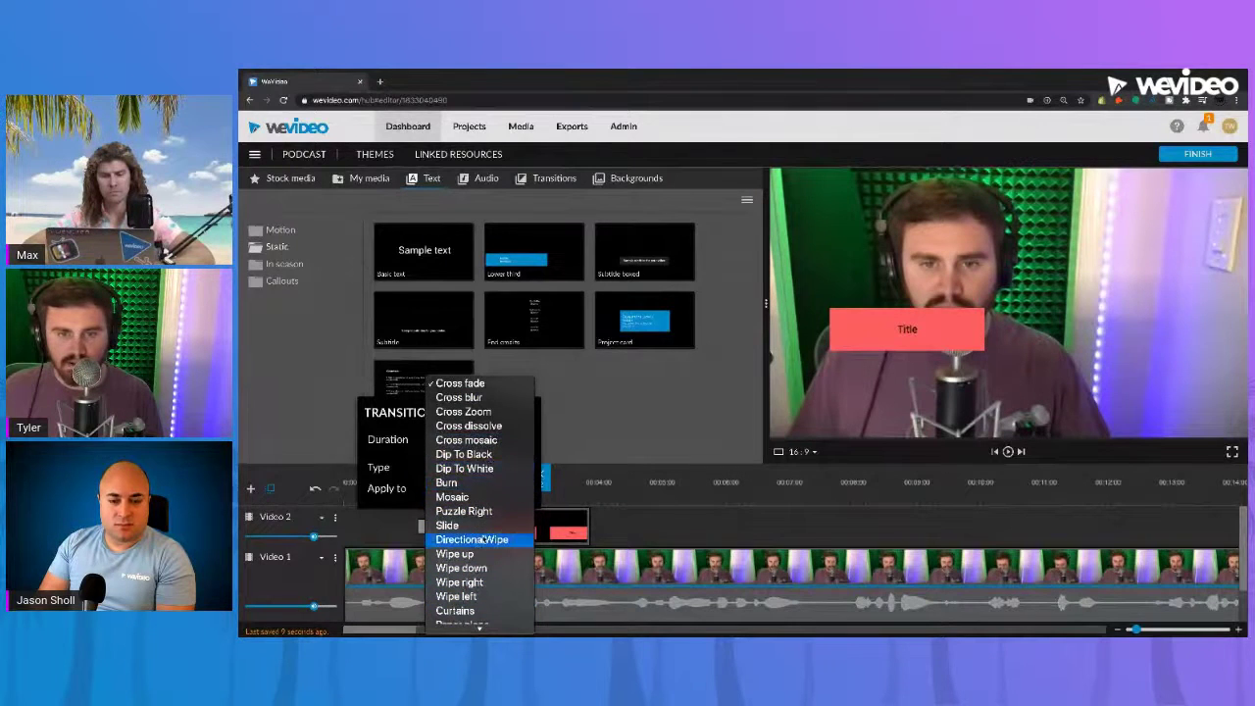
left_click(630, 496)
left_click(671, 521)
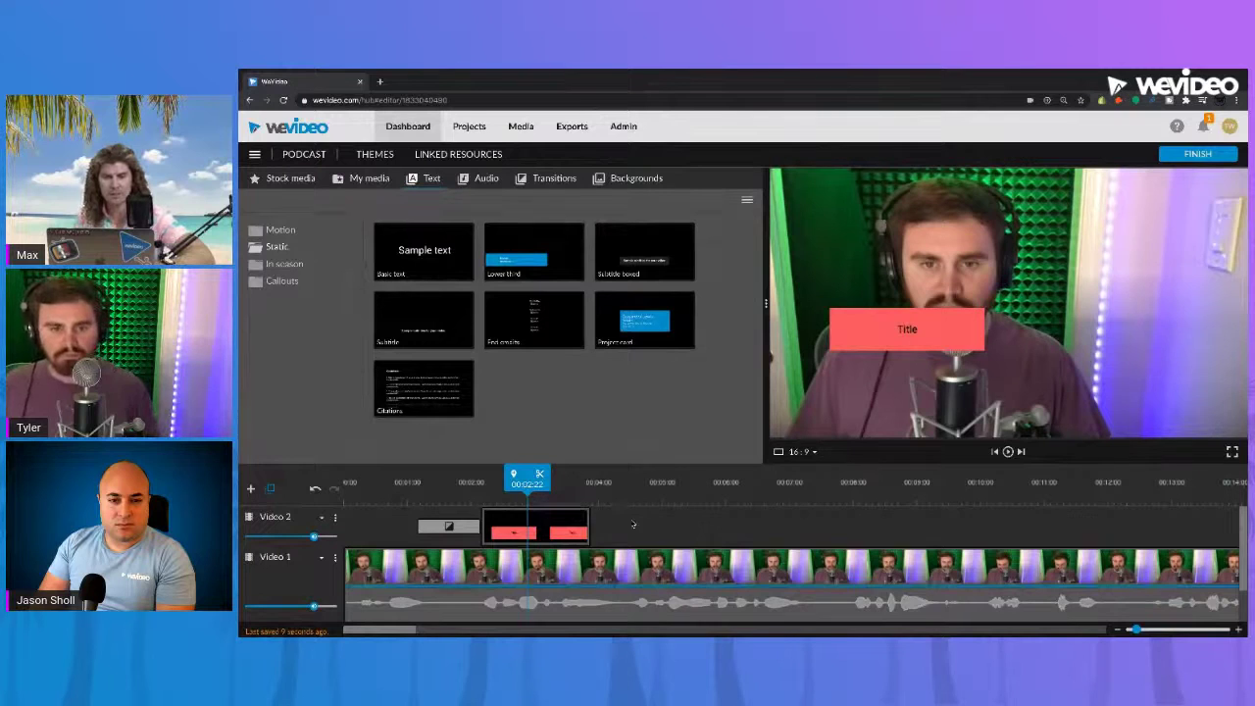
left_click(579, 528)
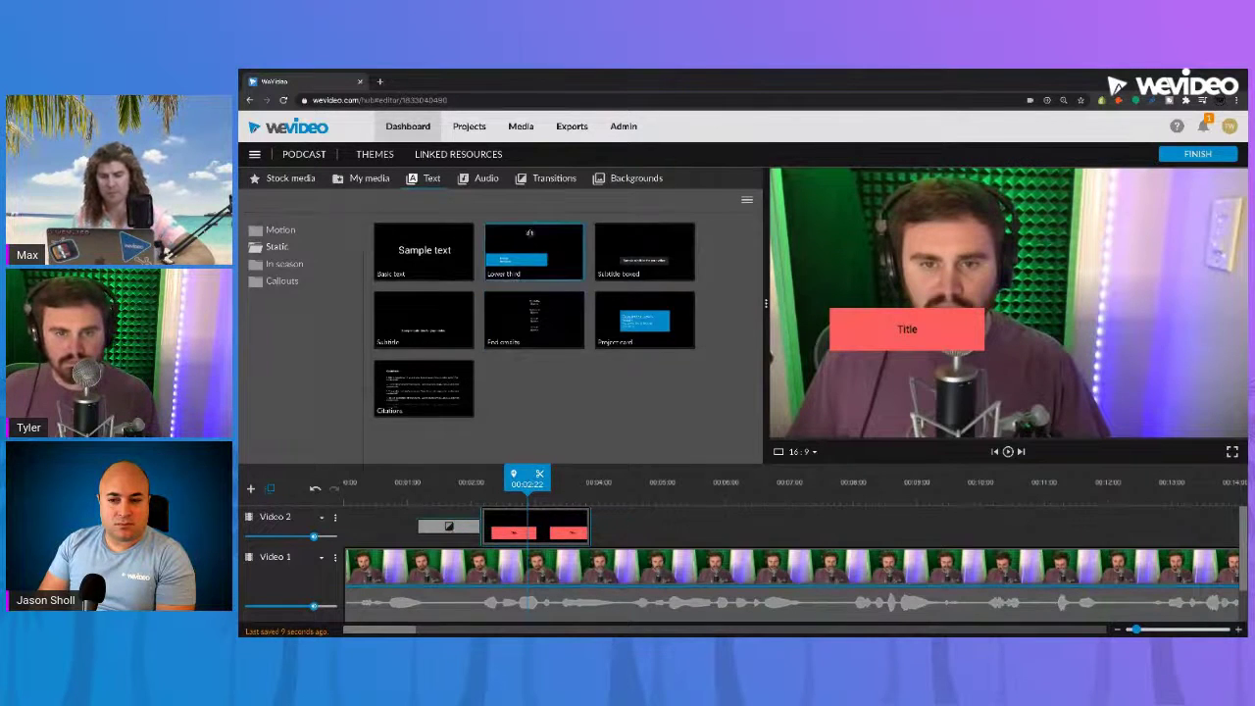
left_click(538, 183)
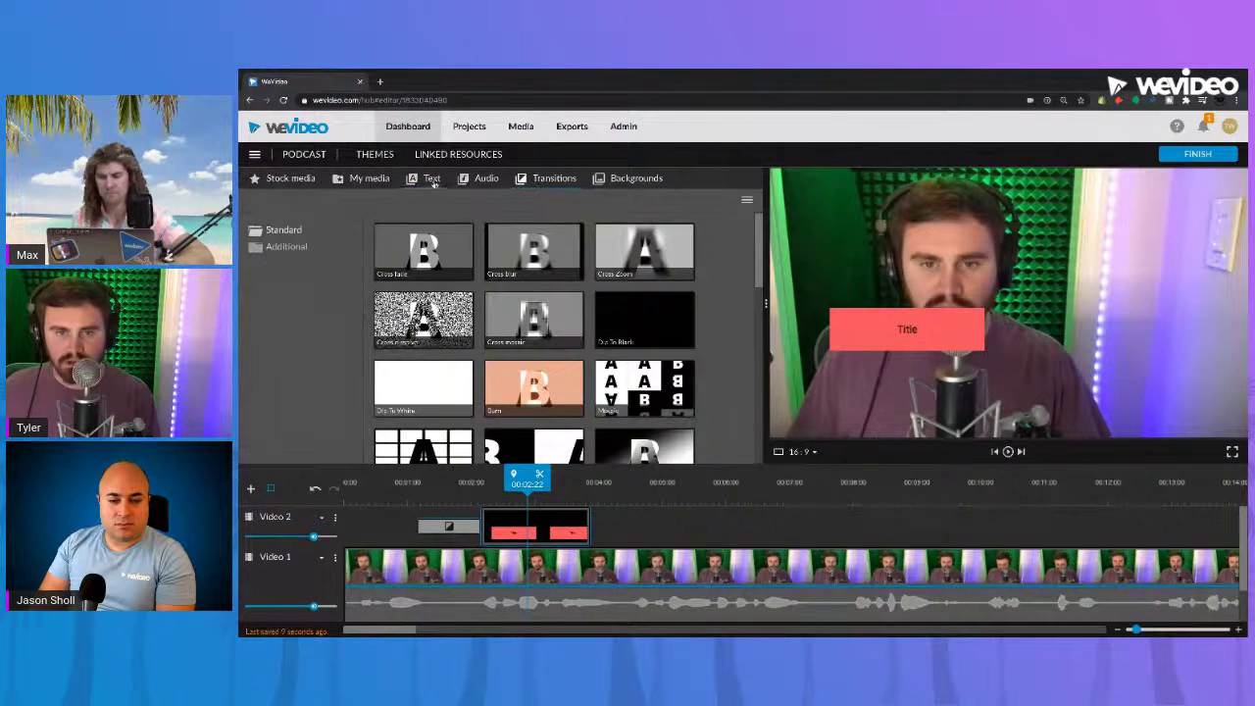
- Replace the title clip and its transition on Video 2 with the Trailer - Slasher motion title at about 00:02:00, and play it
left_click(368, 178)
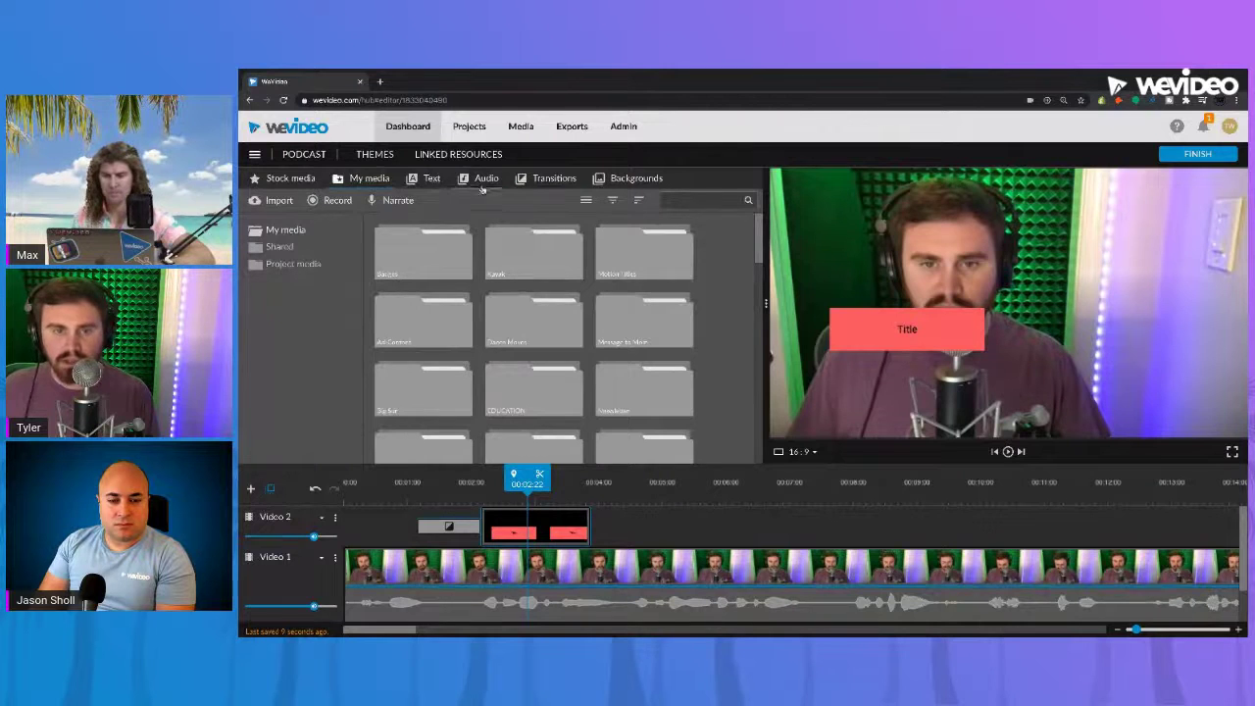
left_click(433, 178)
left_click(281, 230)
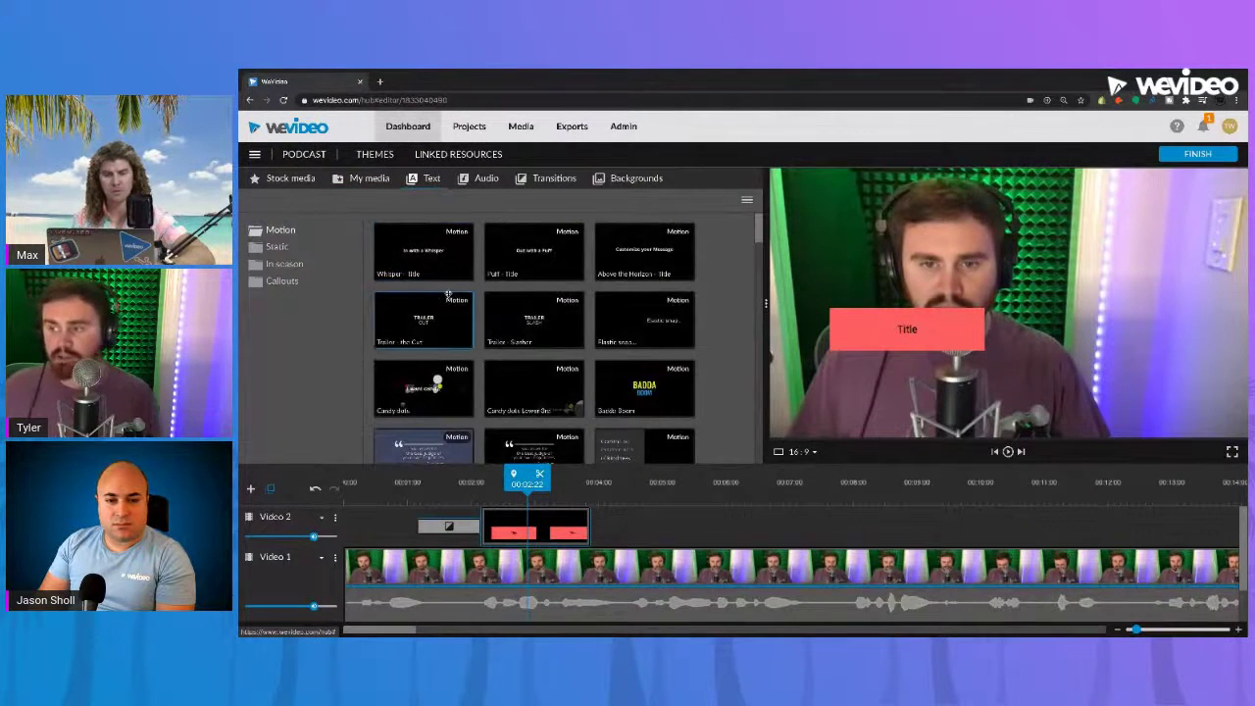
scroll(452, 294, "down", 1)
left_click(509, 370)
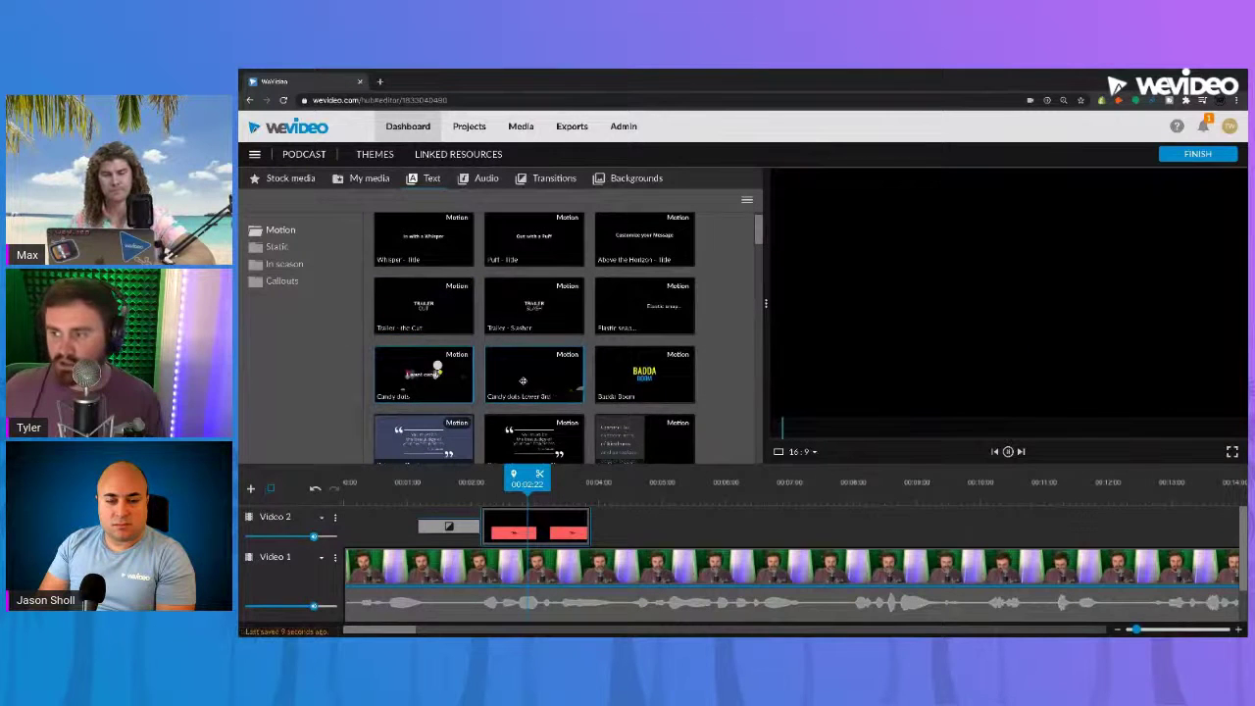
mouse_move(510, 370)
left_mouse_down()
mouse_move(641, 538)
mouse_move(496, 531)
mouse_move(481, 384)
left_mouse_up()
left_click(498, 368)
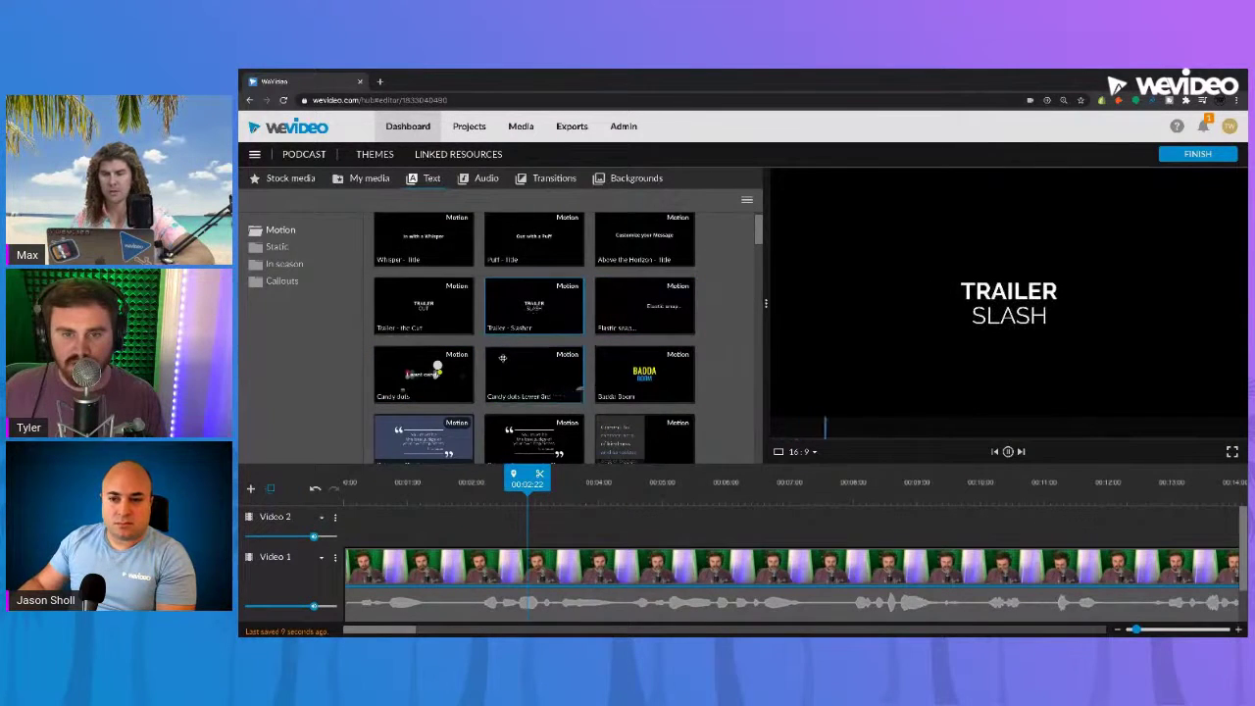
left_click_drag(510, 324, 495, 516)
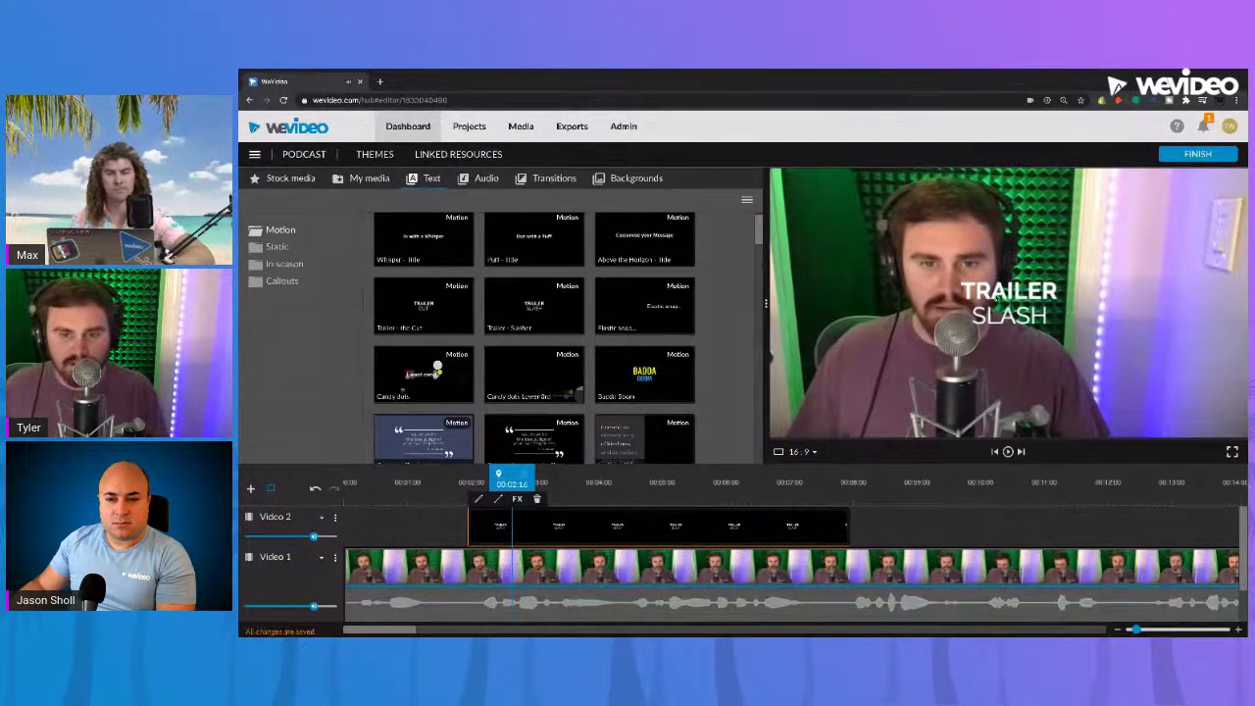
left_click_drag(512, 481, 491, 481)
key("space")
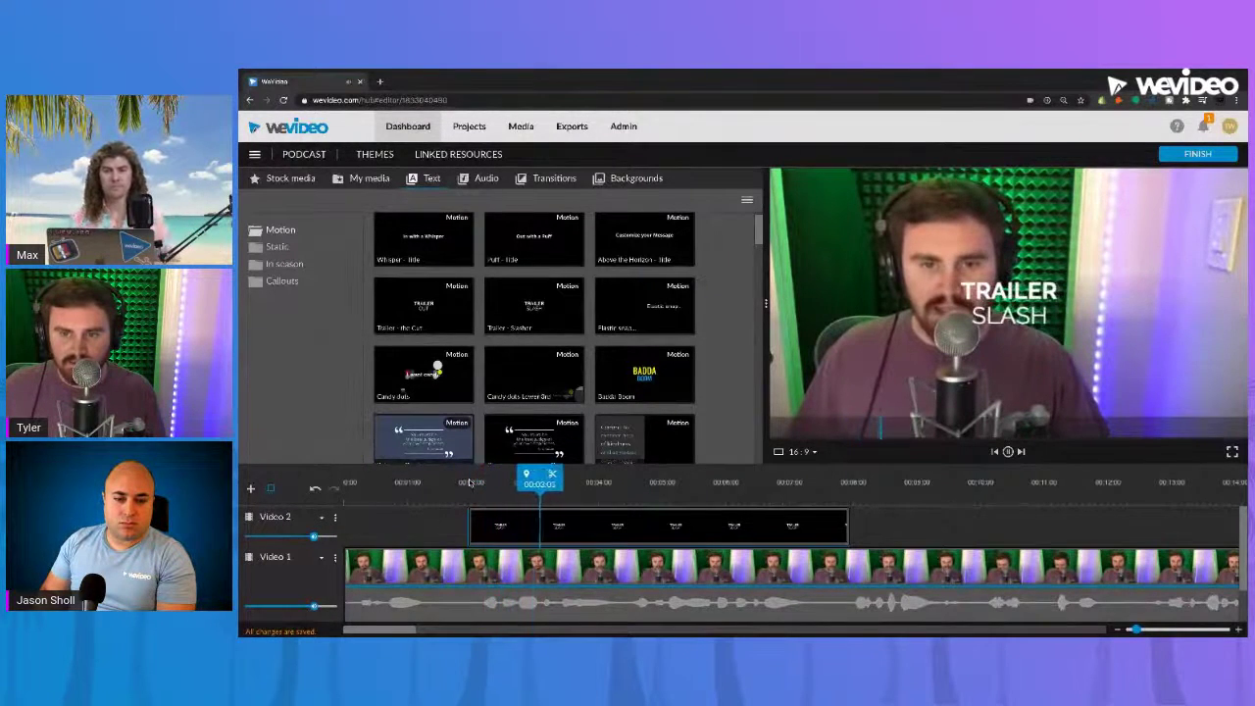
- Delete the Trailer - Slasher title clip from Video 2
left_click(788, 517)
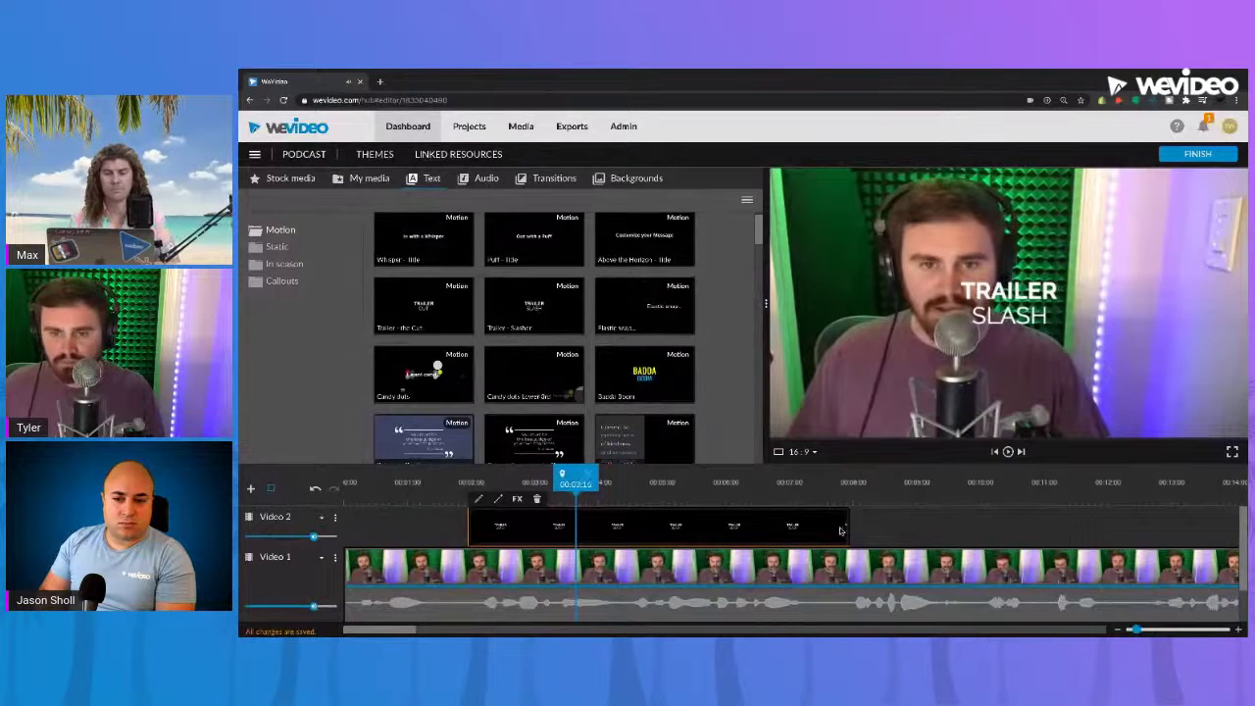
left_click_drag(841, 530, 845, 531)
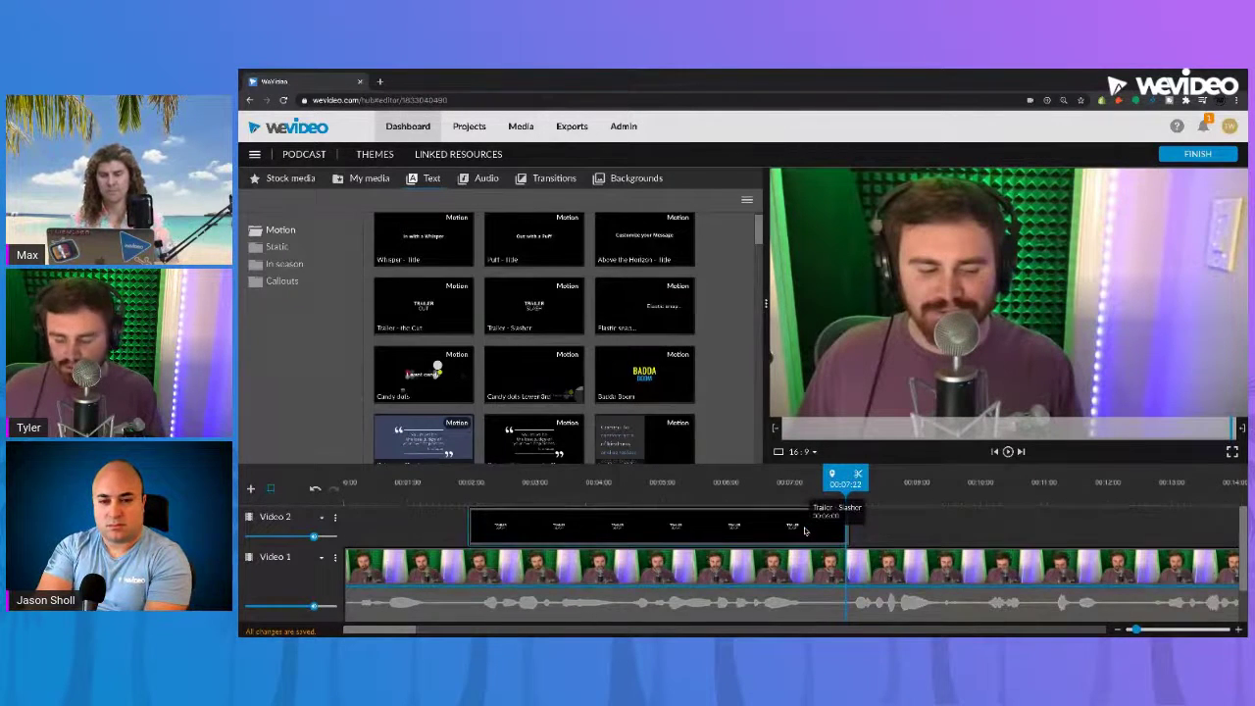
key("Delete")
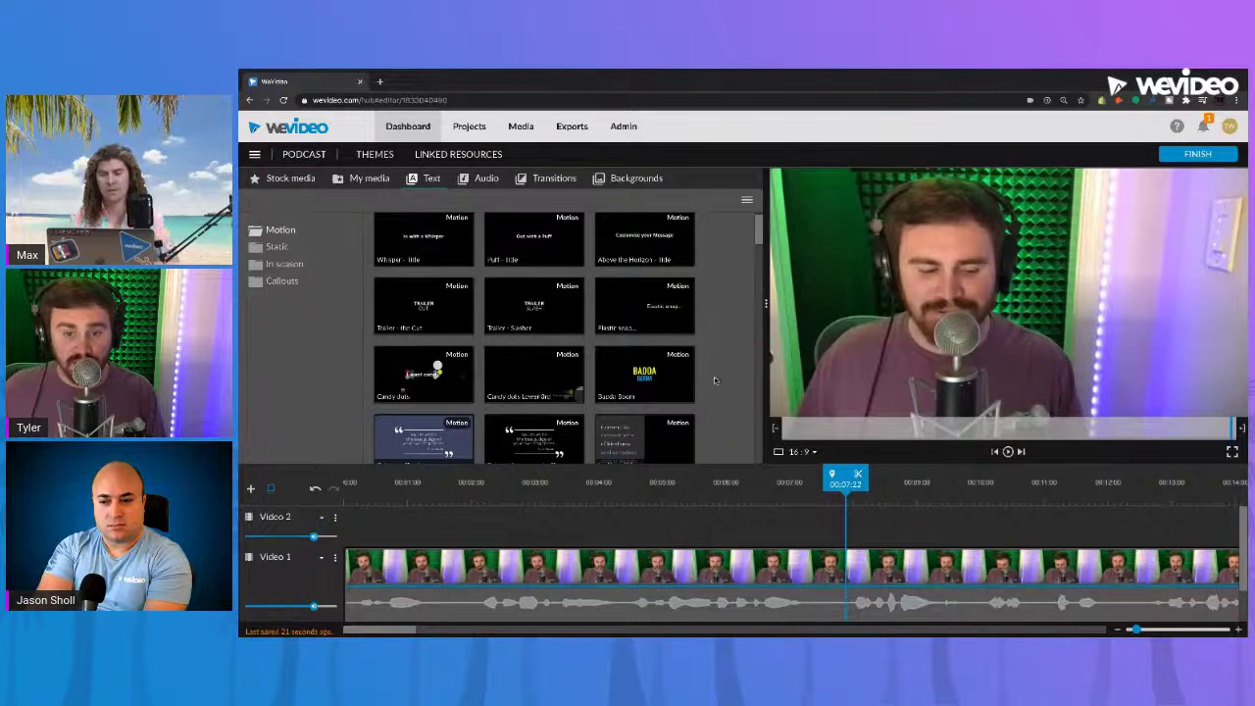
- Browse the motion titles and backgrounds, and place the White solid on Video 2 above the webcam footage
scroll(725, 392, "down", 8)
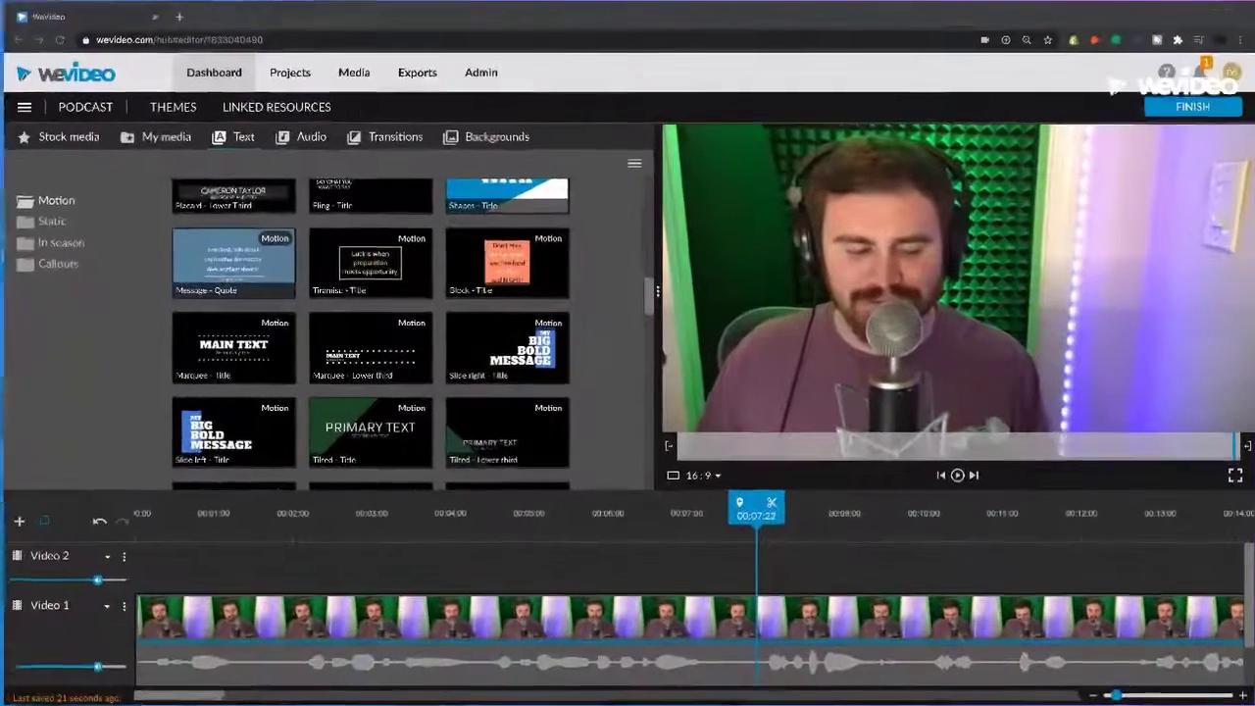
left_click(477, 138)
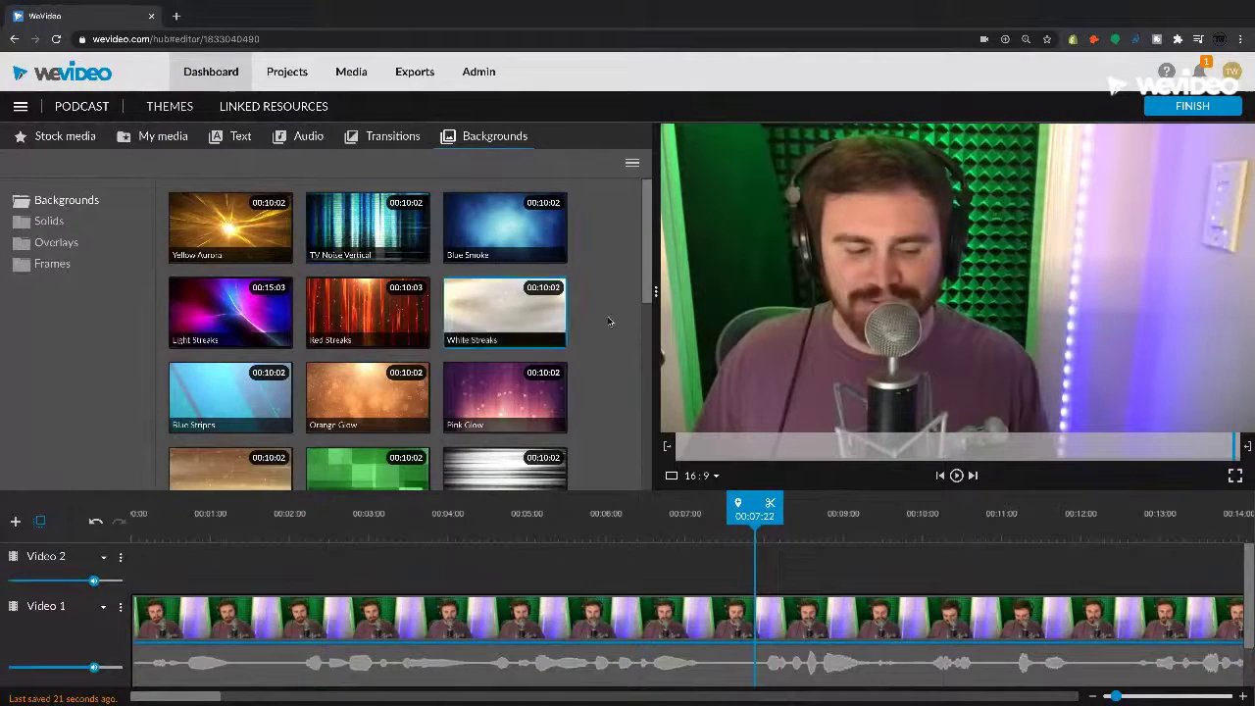
scroll(632, 327, "down", 5)
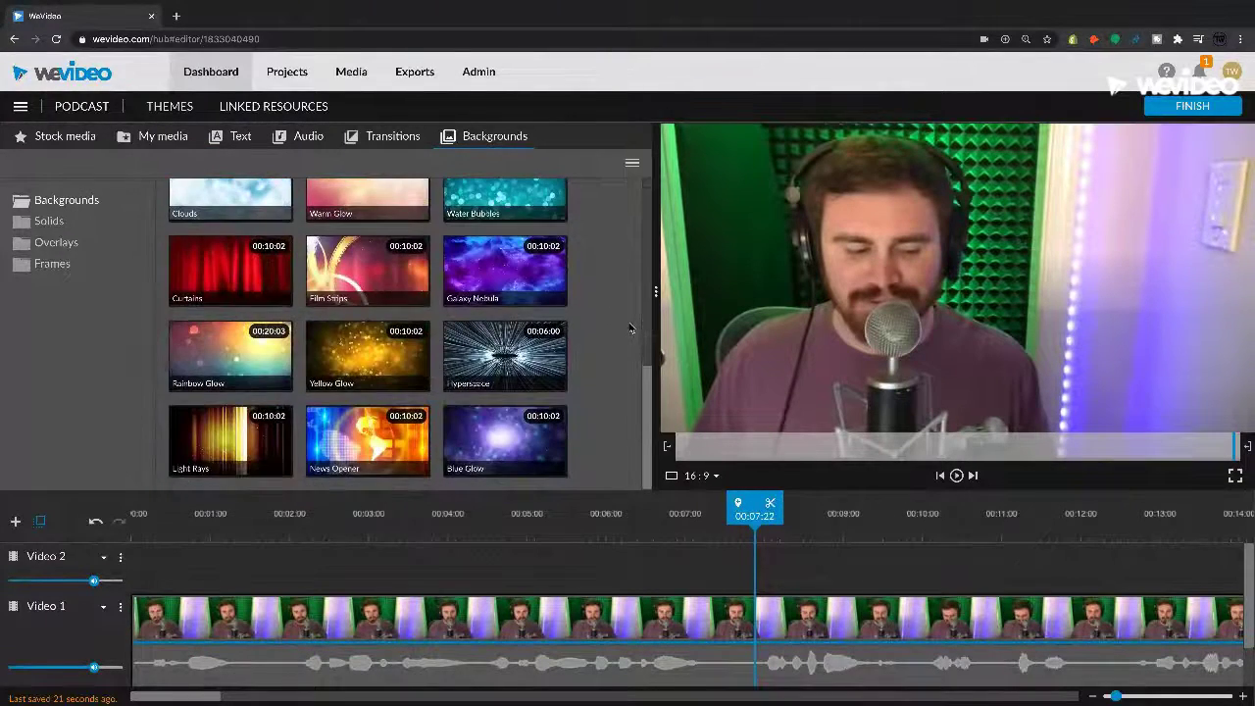
scroll(631, 328, "up", 5)
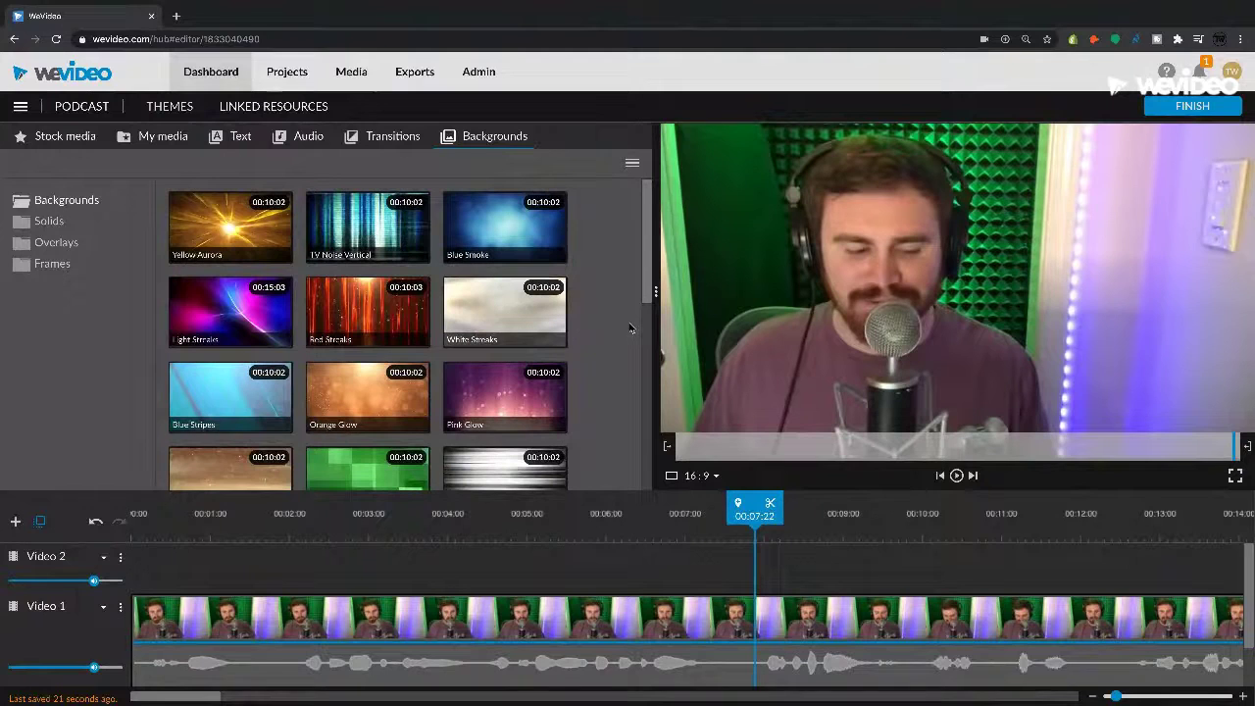
left_click(49, 220)
left_click_drag(255, 320, 618, 550)
- Scale the White solid to 0.19, position it at x 532, y 326 over the speaker's face, and save the changes
double_click(613, 574)
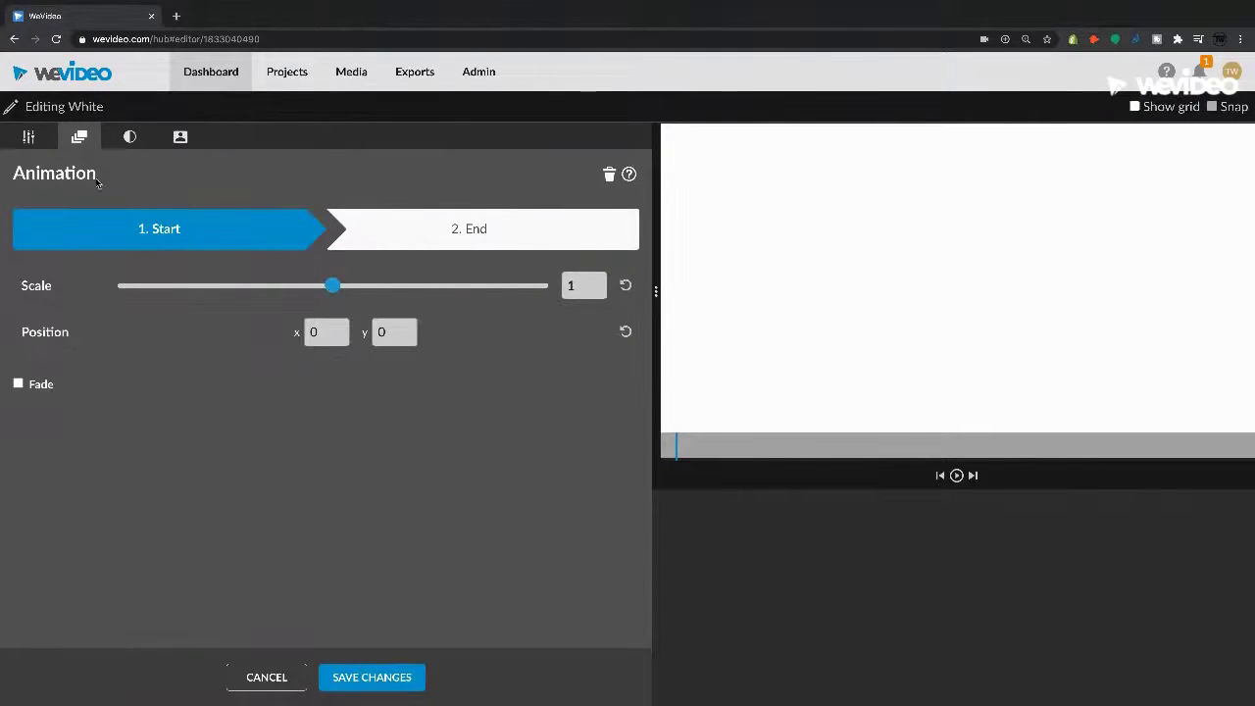
left_click(37, 140)
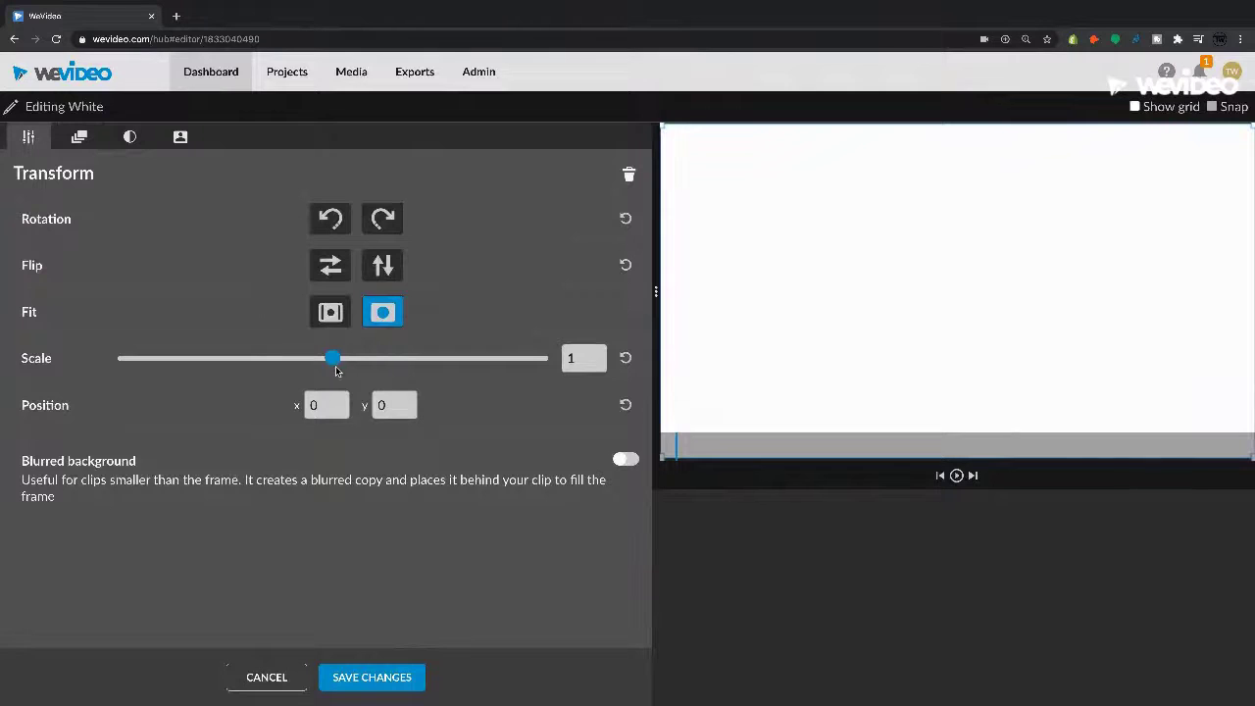
left_click_drag(334, 361, 197, 361)
left_click_drag(939, 291, 874, 260)
left_click_drag(183, 362, 163, 362)
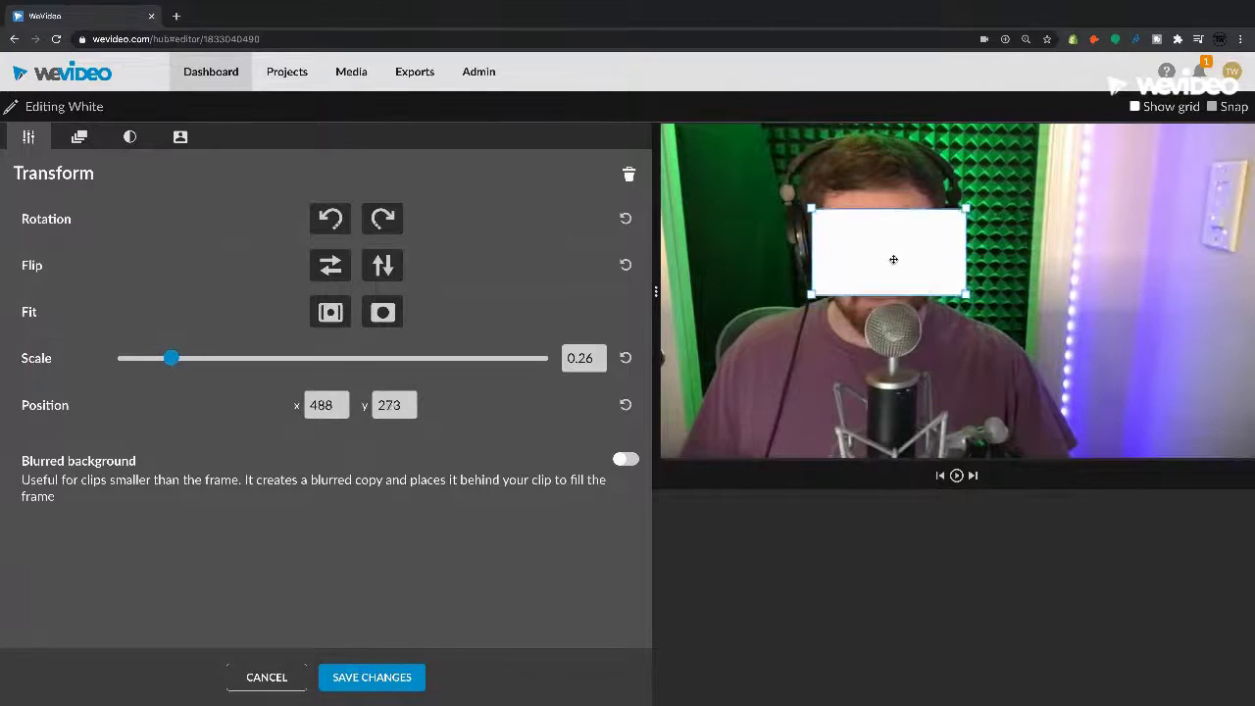
left_click_drag(894, 260, 885, 251)
left_click_drag(163, 364, 143, 364)
left_click_drag(900, 254, 905, 263)
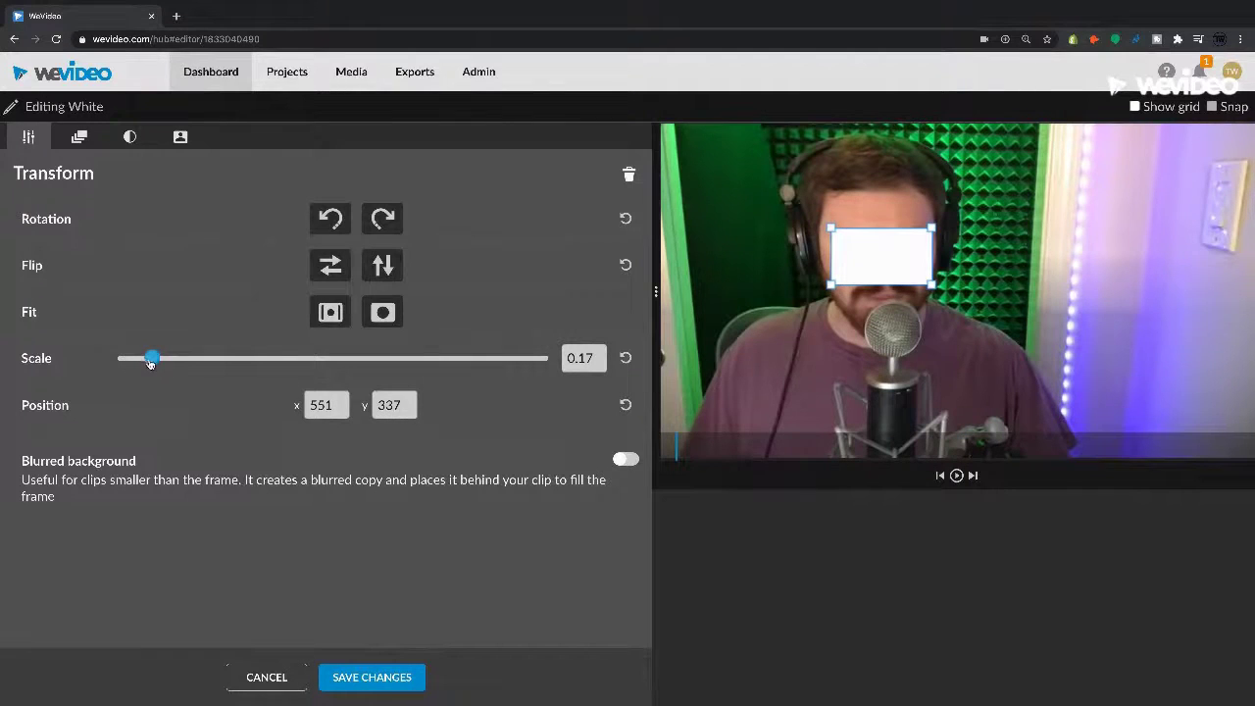
left_click_drag(152, 358, 156, 358)
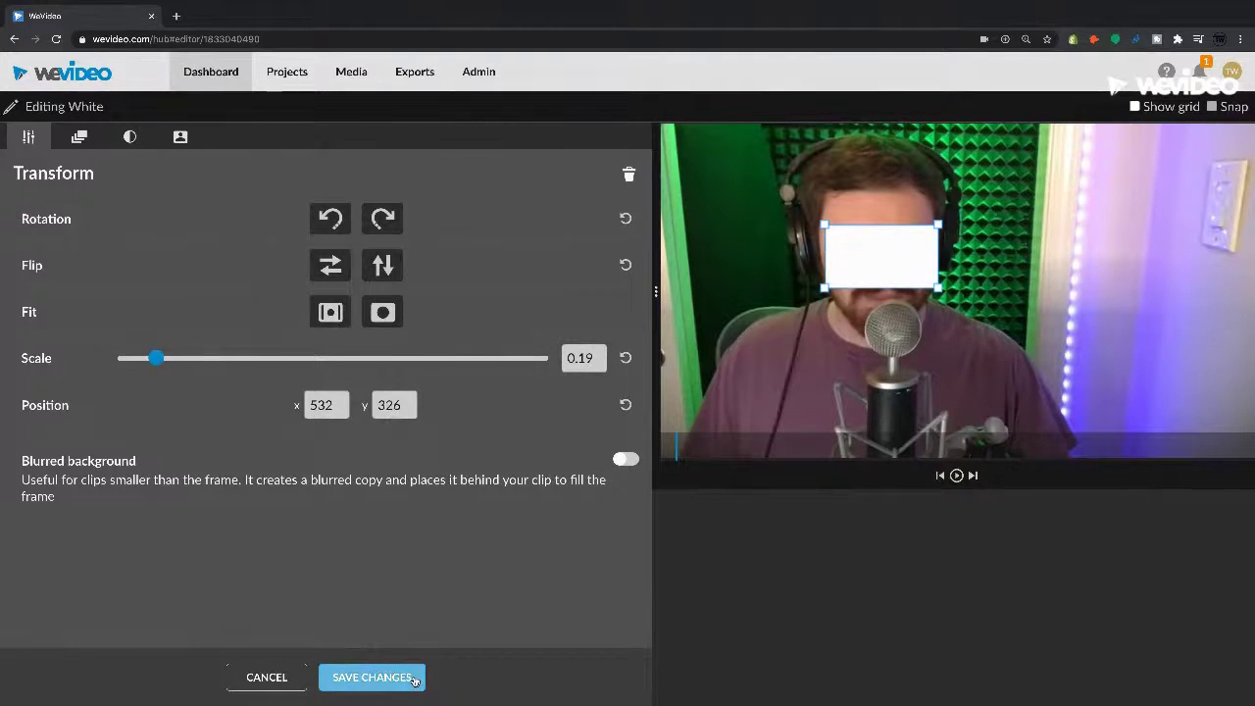
left_click(402, 680)
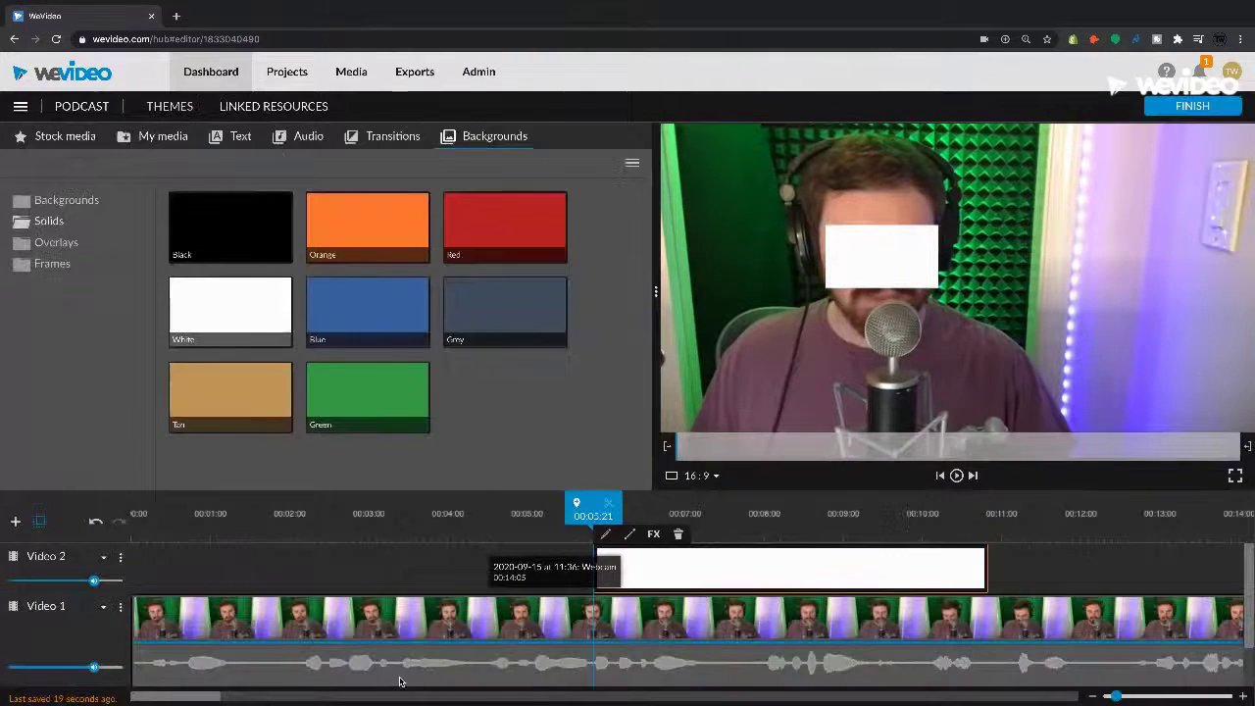
- Lower the opacity of the White clip evenly at its start and end, and preview it at about 00:06:12
left_click(630, 535)
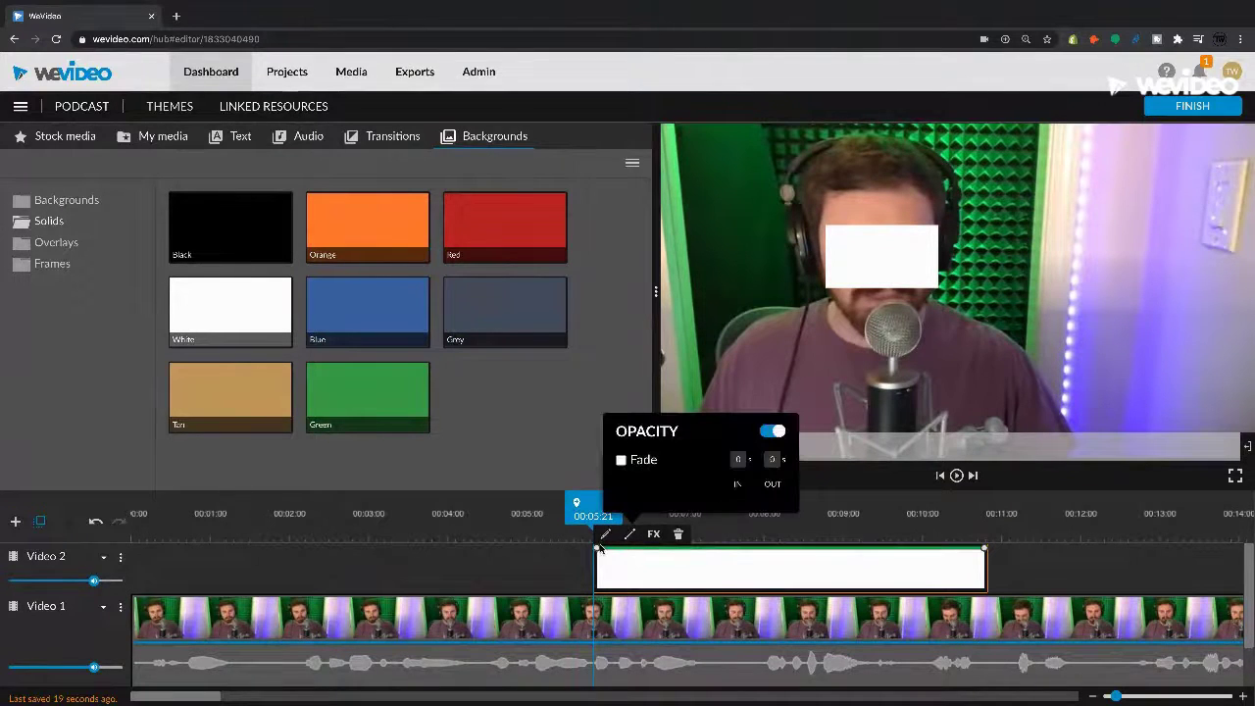
left_click_drag(598, 548, 598, 567)
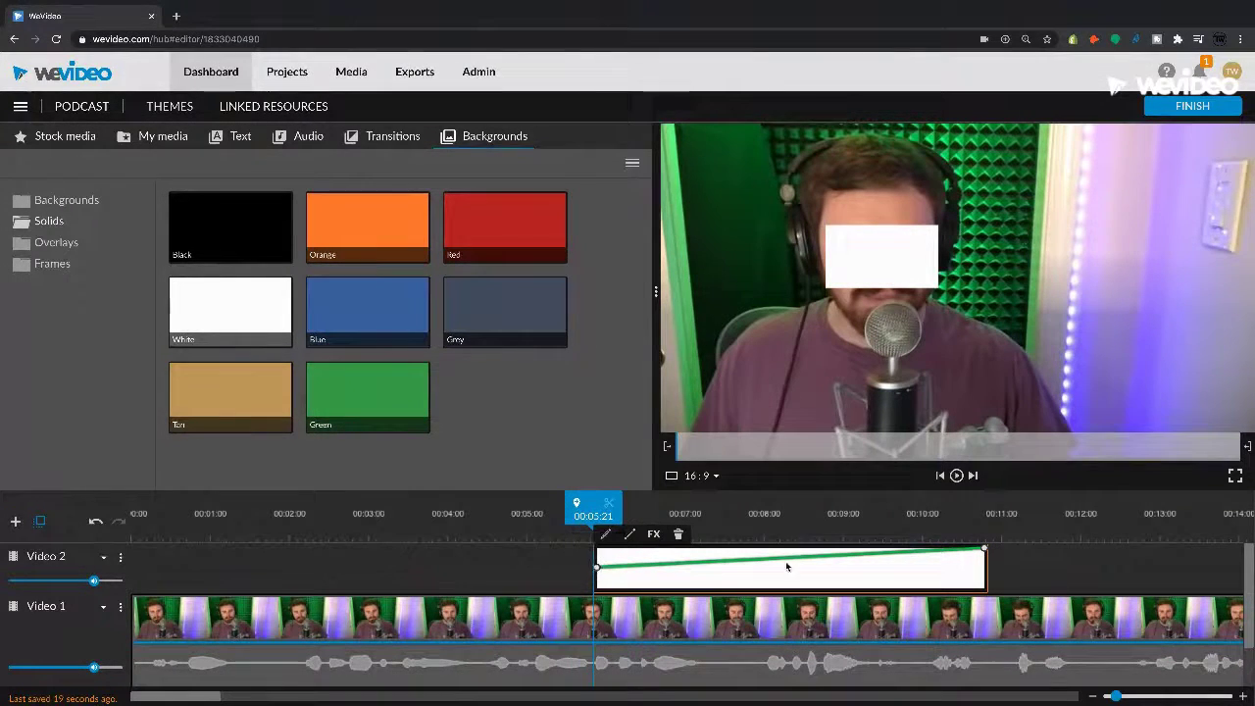
left_click_drag(983, 548, 985, 566)
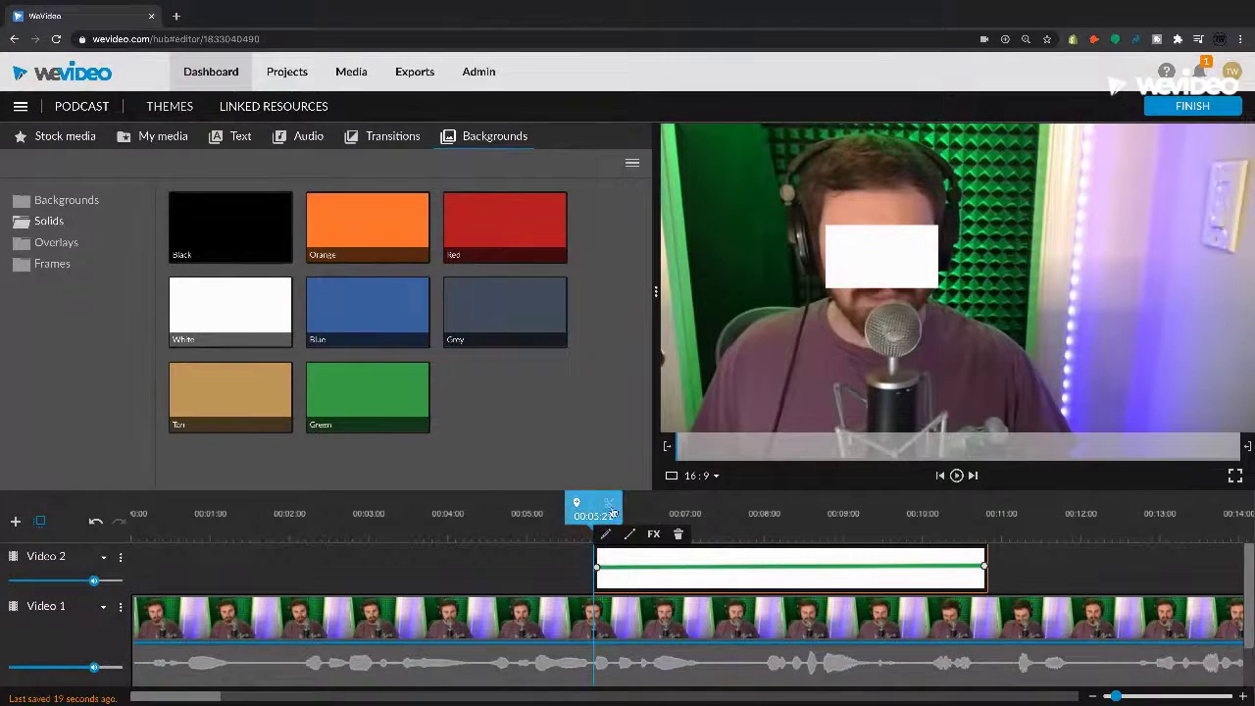
left_click_drag(613, 506, 663, 508)
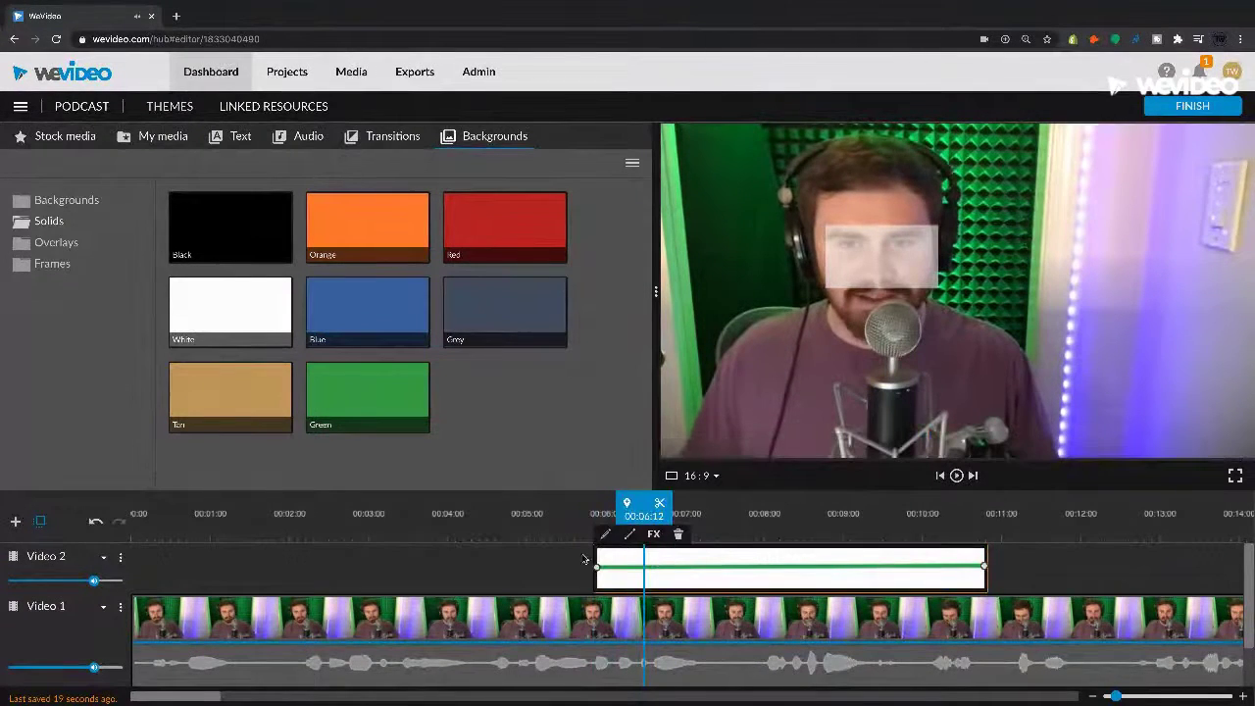
- Raise the White clip's opacity partway at both ends, level the two points, and play the result
left_click_drag(596, 566, 597, 555)
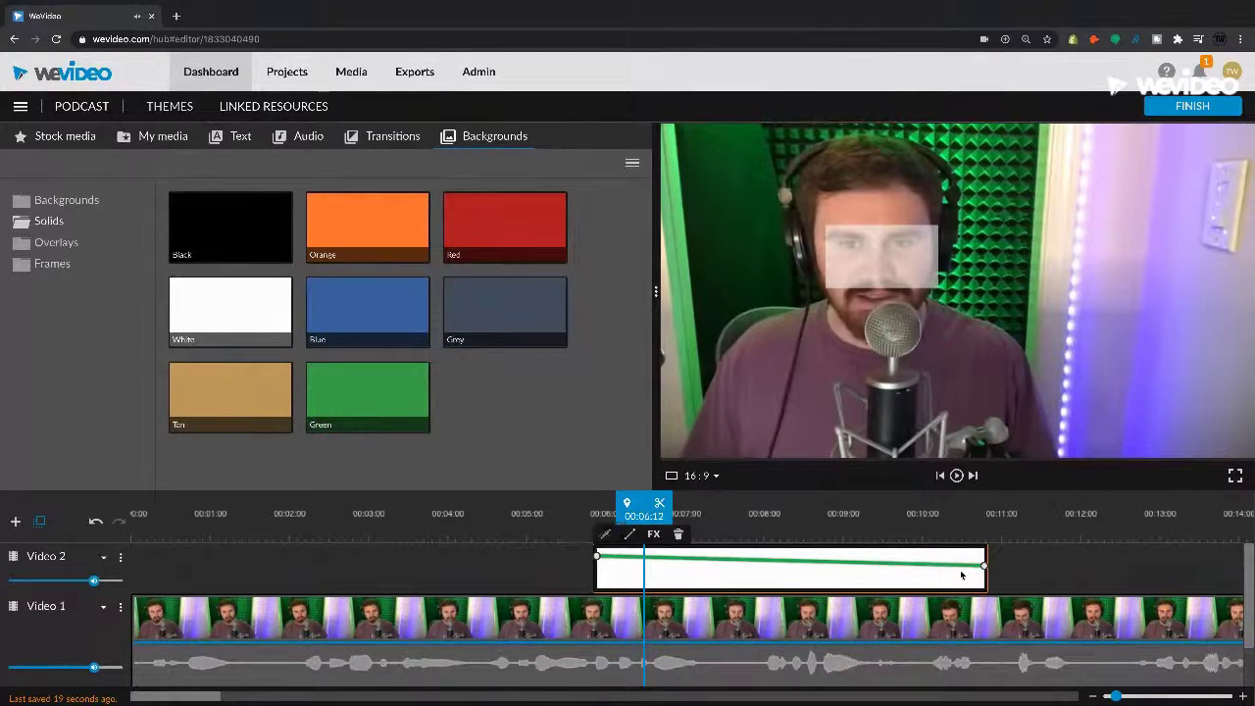
left_click_drag(985, 567, 984, 555)
key("space")
key("space")
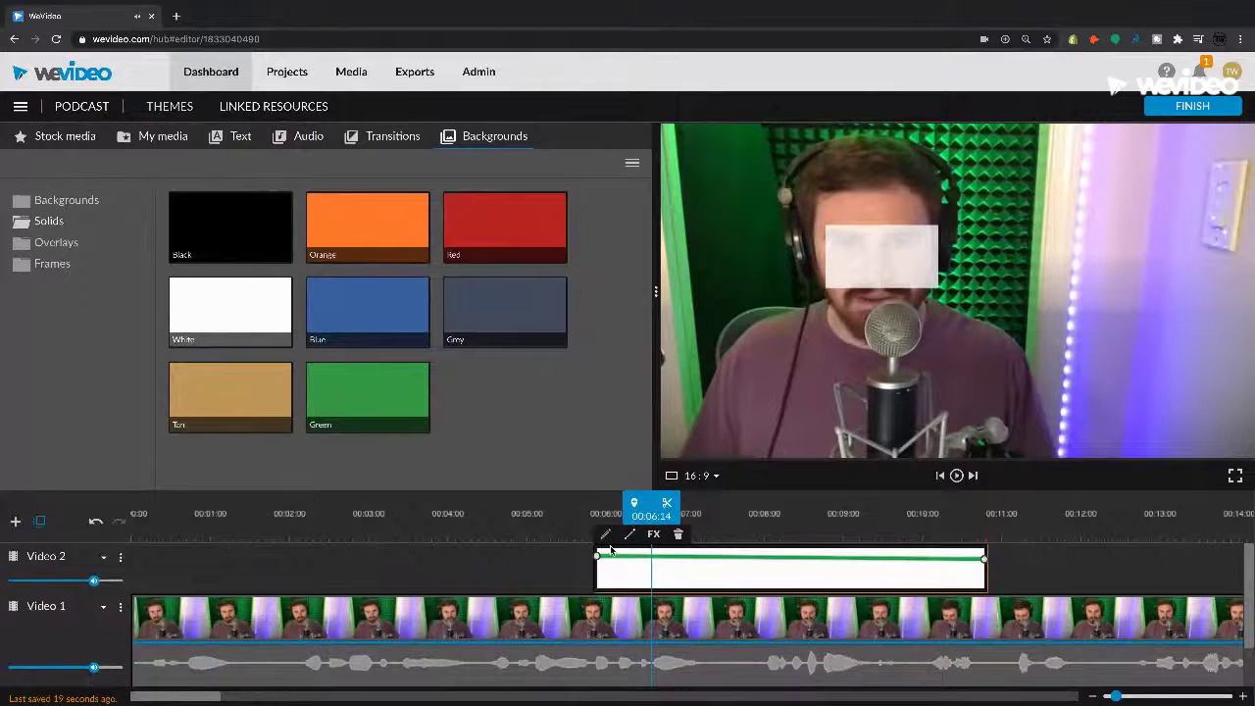
left_click_drag(598, 555, 597, 559)
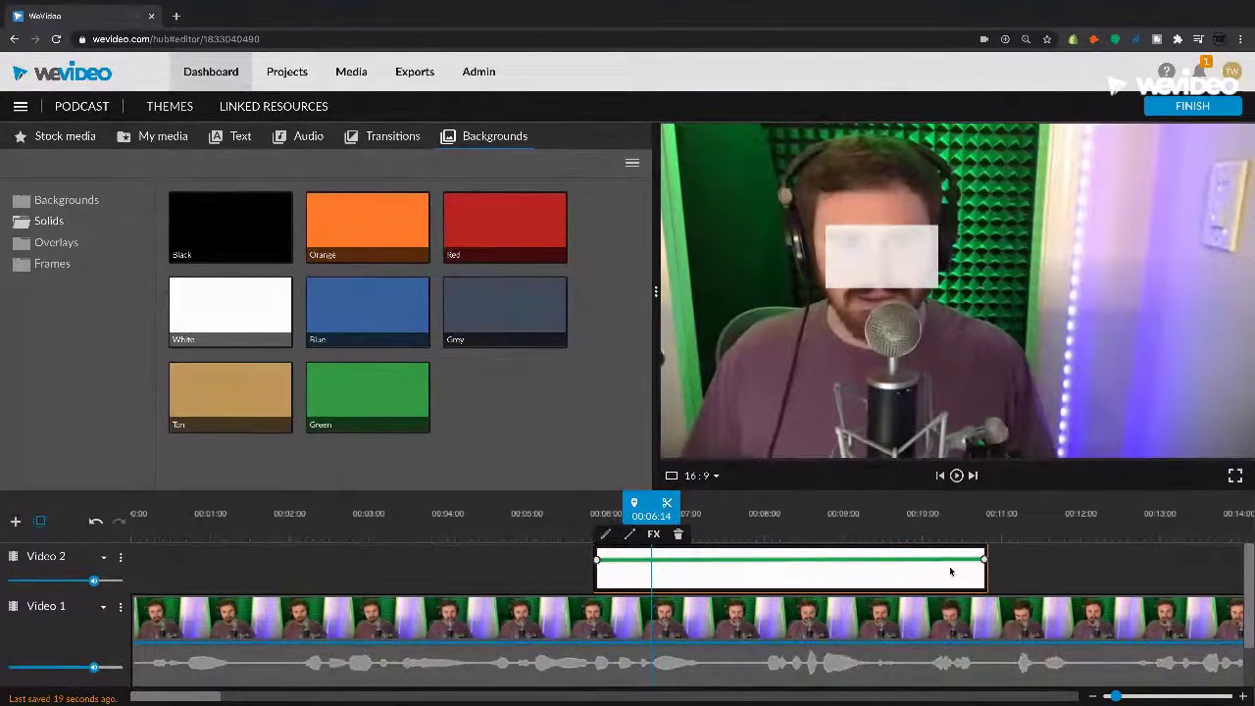
key("space")
key("space")
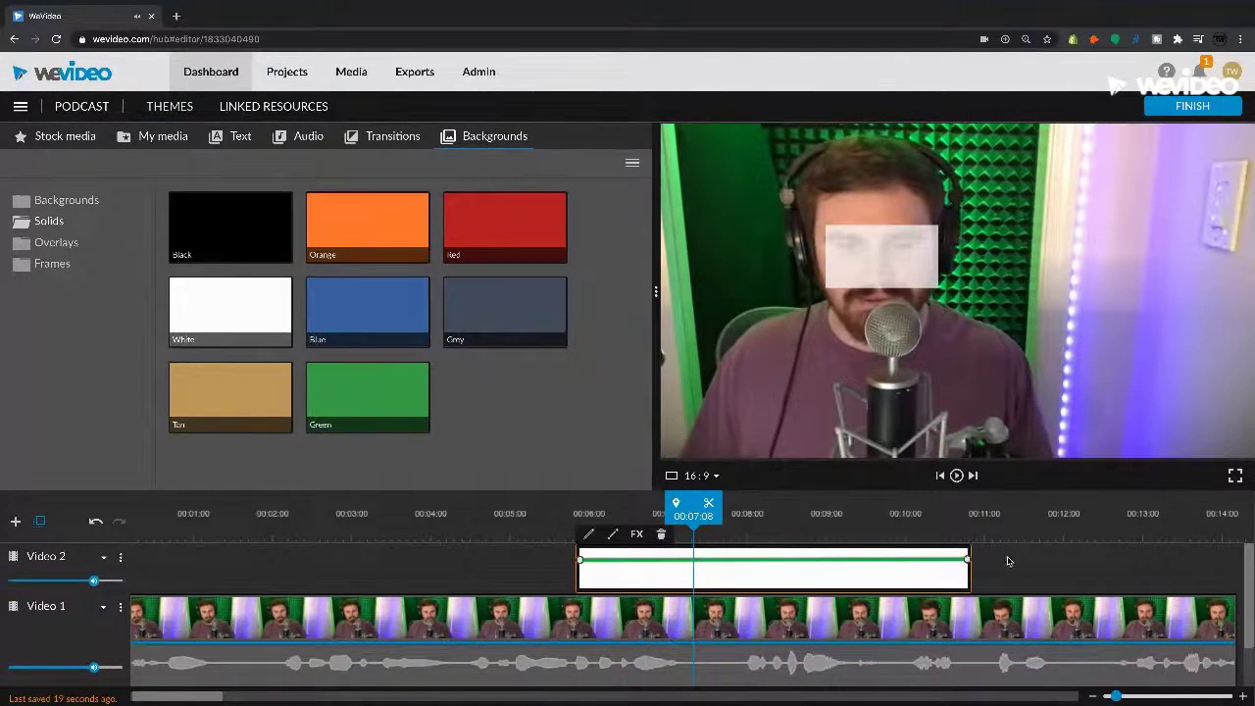
- Apply the Blur effect to the White clip only, previewing at about 00:09:09
left_click(855, 564)
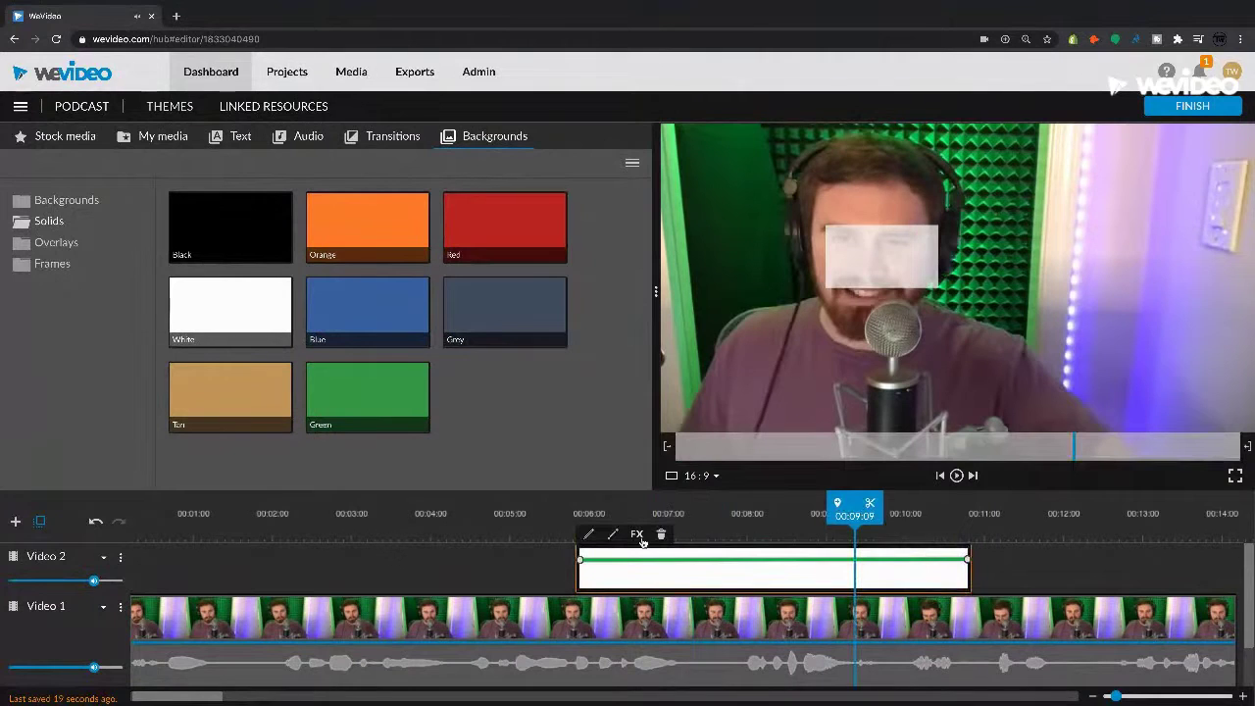
left_click(638, 535)
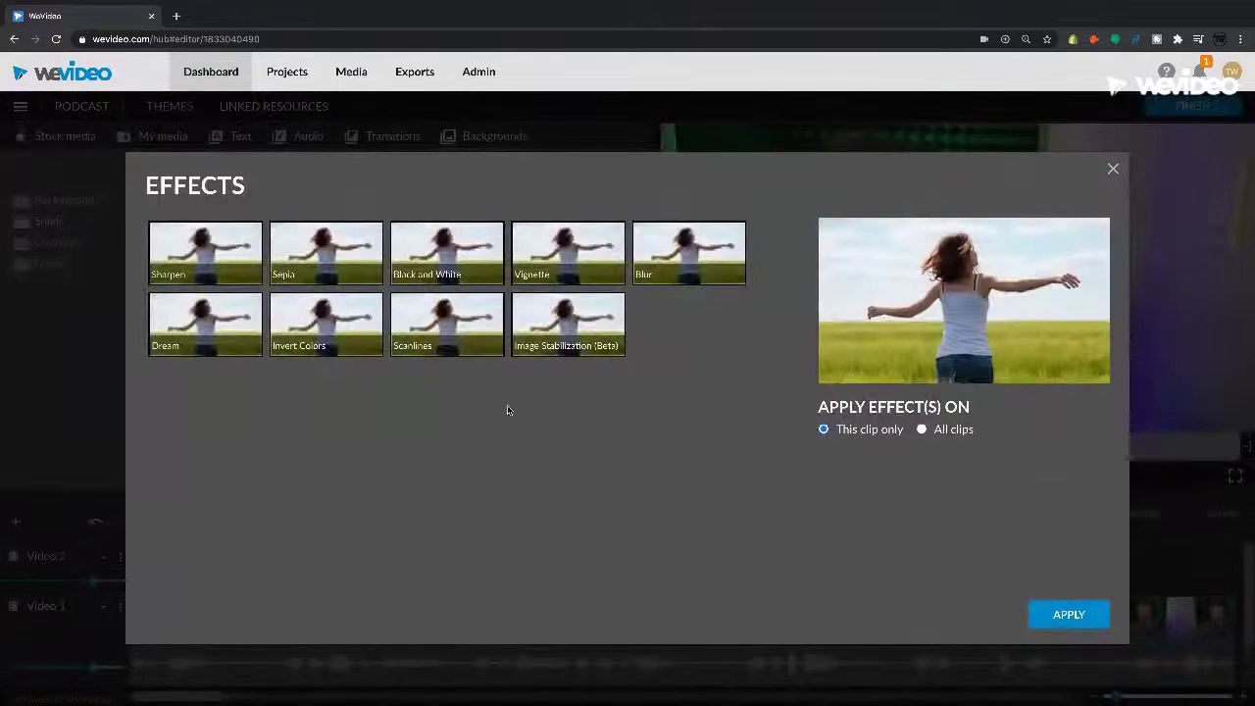
left_click(700, 274)
left_click(1067, 613)
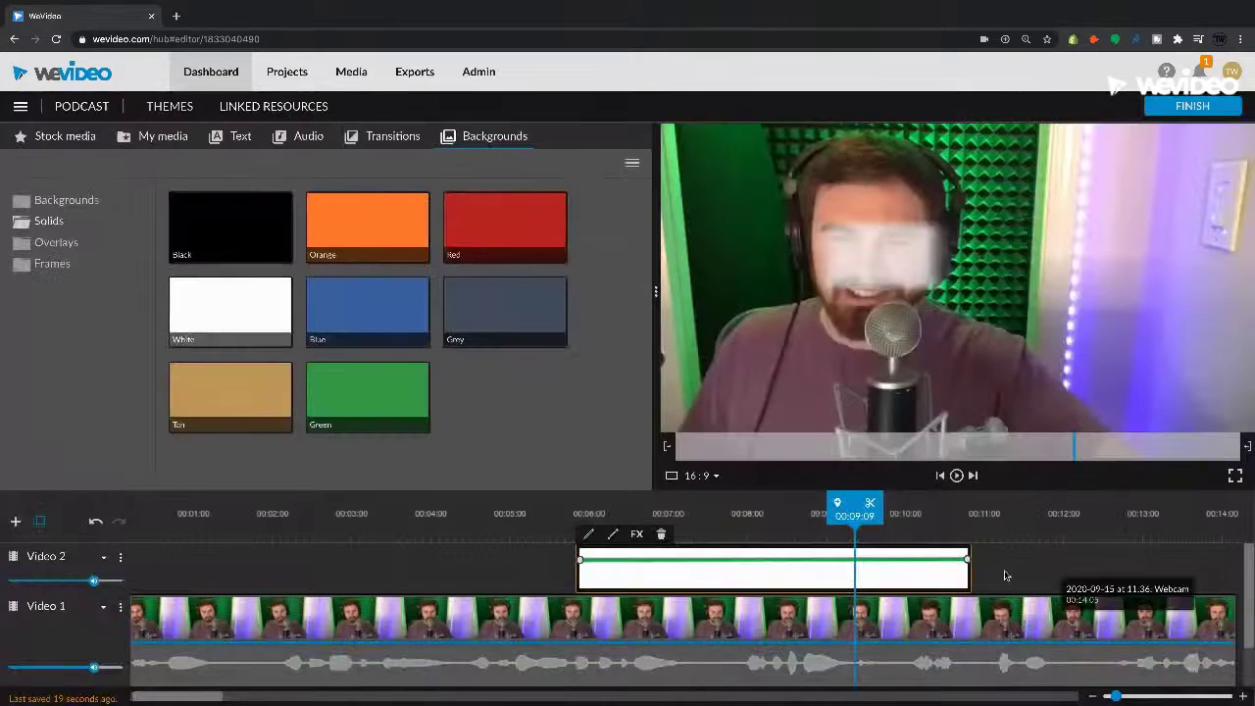
- Restore the White clip's opacity to 100% at both ends and check the face cover at about 00:06:24
left_click_drag(579, 559, 580, 549)
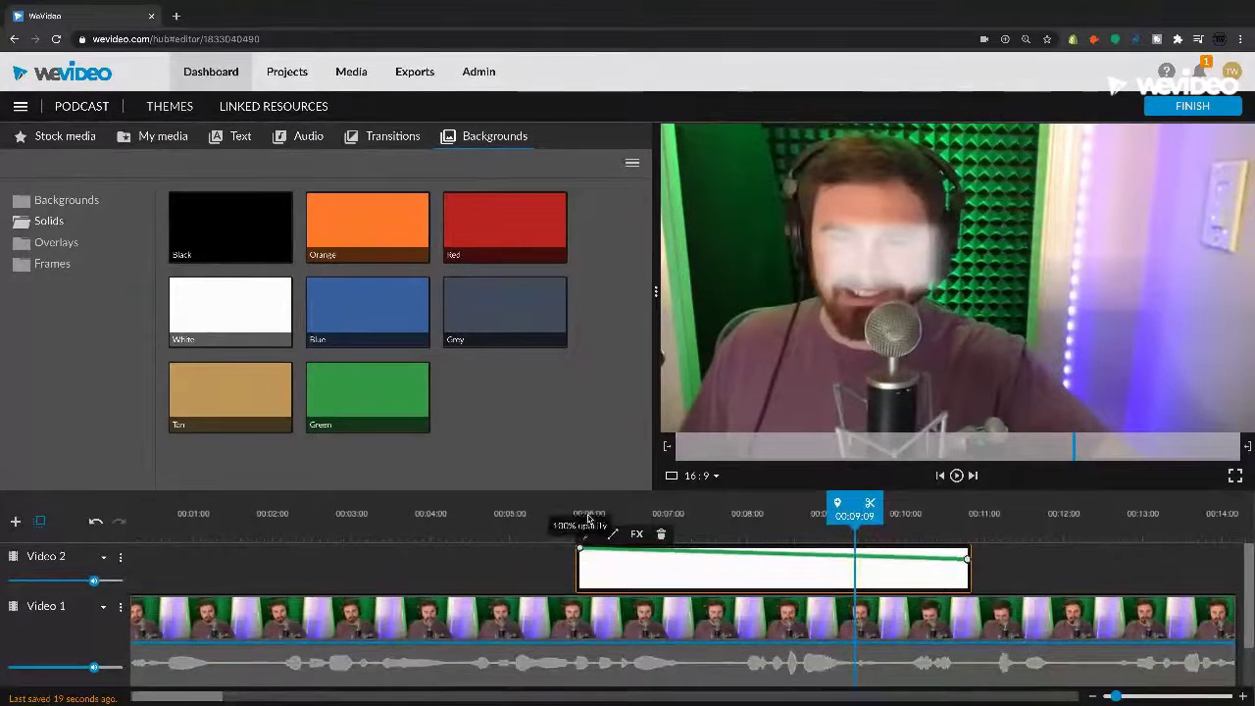
left_click_drag(971, 561, 969, 548)
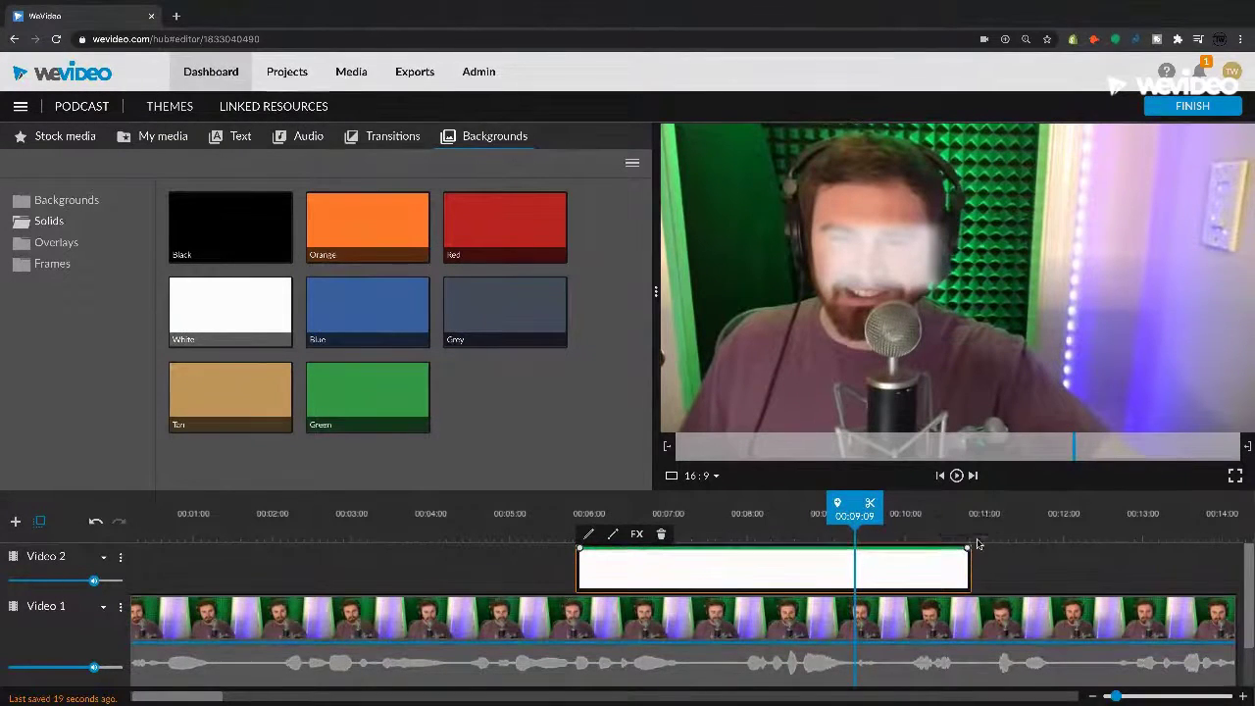
scroll(693, 559, "right", 3)
left_click_drag(694, 510, 472, 512)
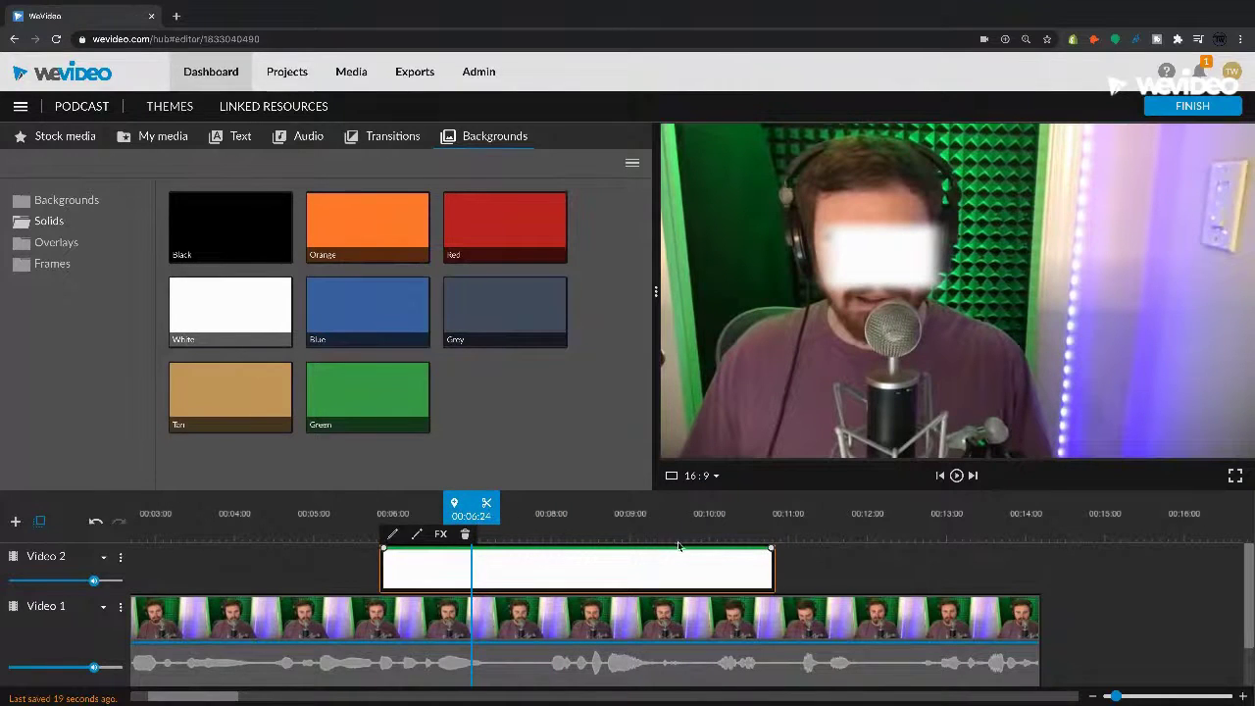